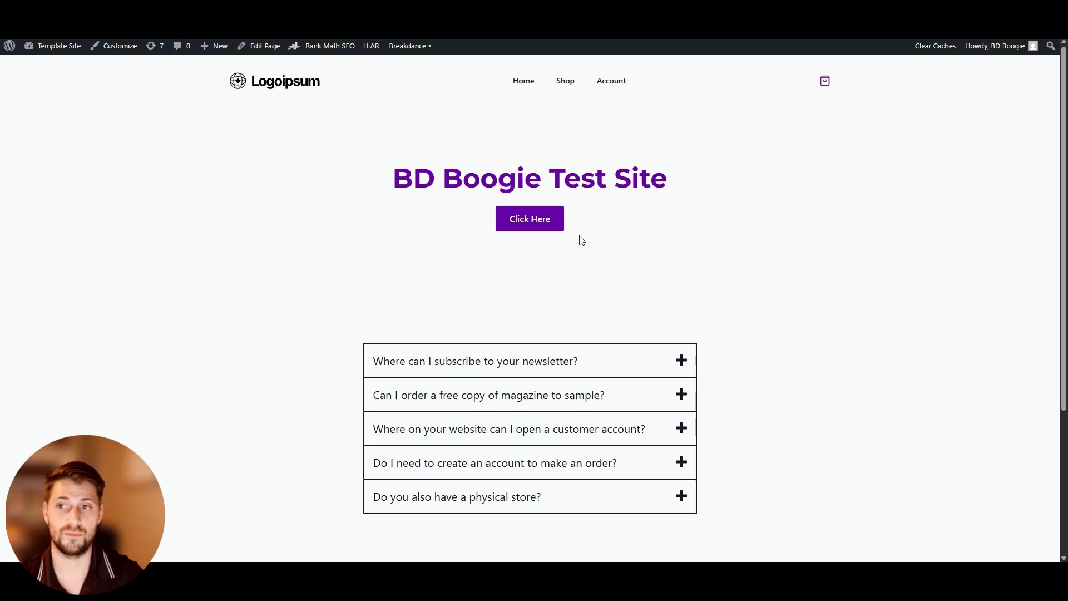
Open the Breakdance global styles editor to examine its settings, then return to the site
mouse_move(396, 48)
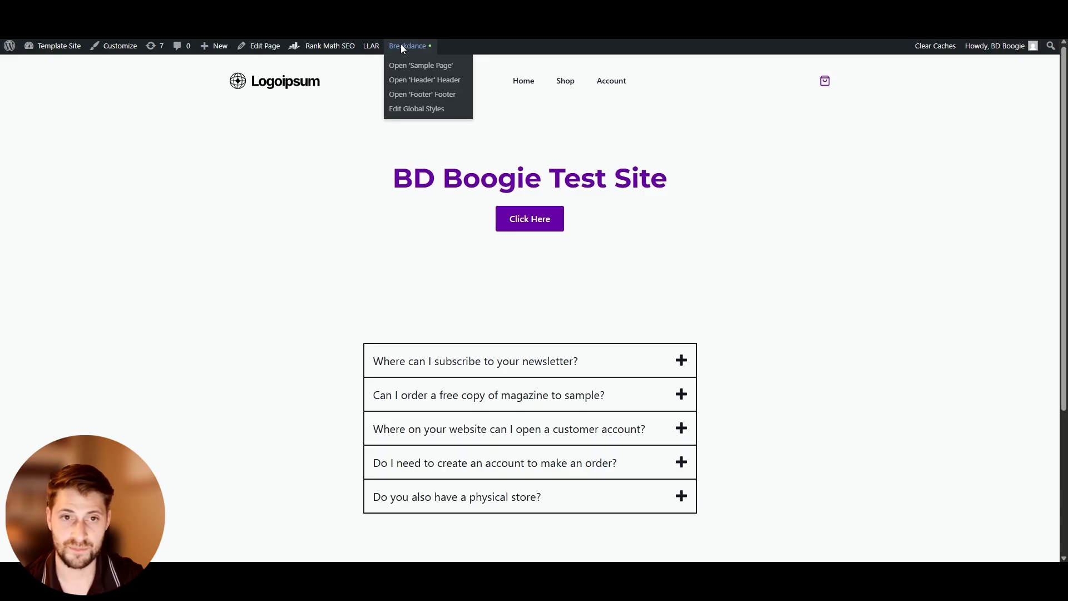
left_click(421, 109)
scroll(327, 209, "down", 3)
scroll(328, 217, "up", 3)
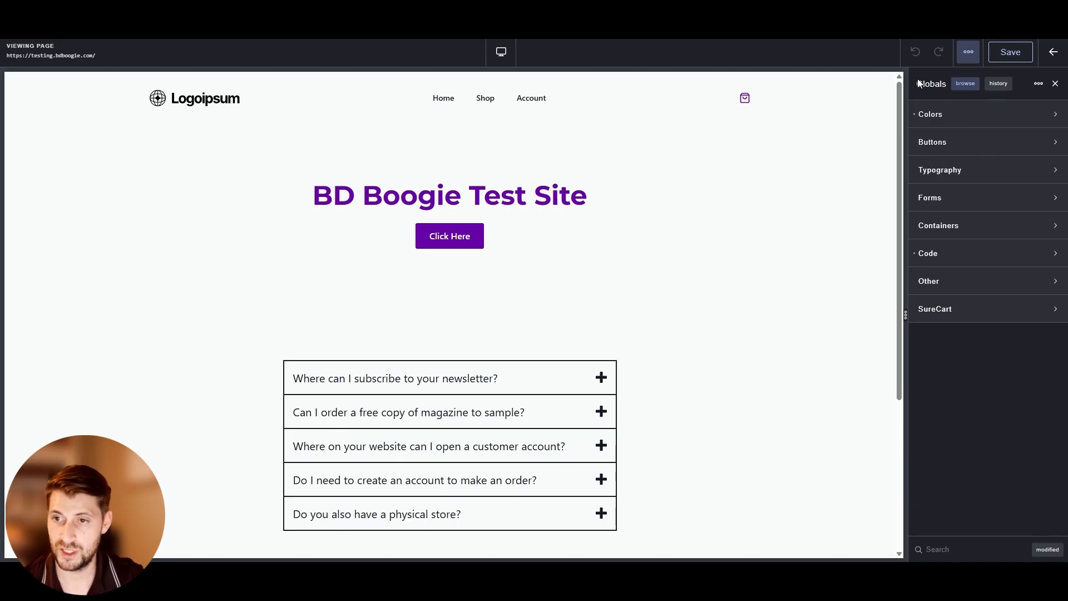
left_click(972, 119)
left_click(972, 121)
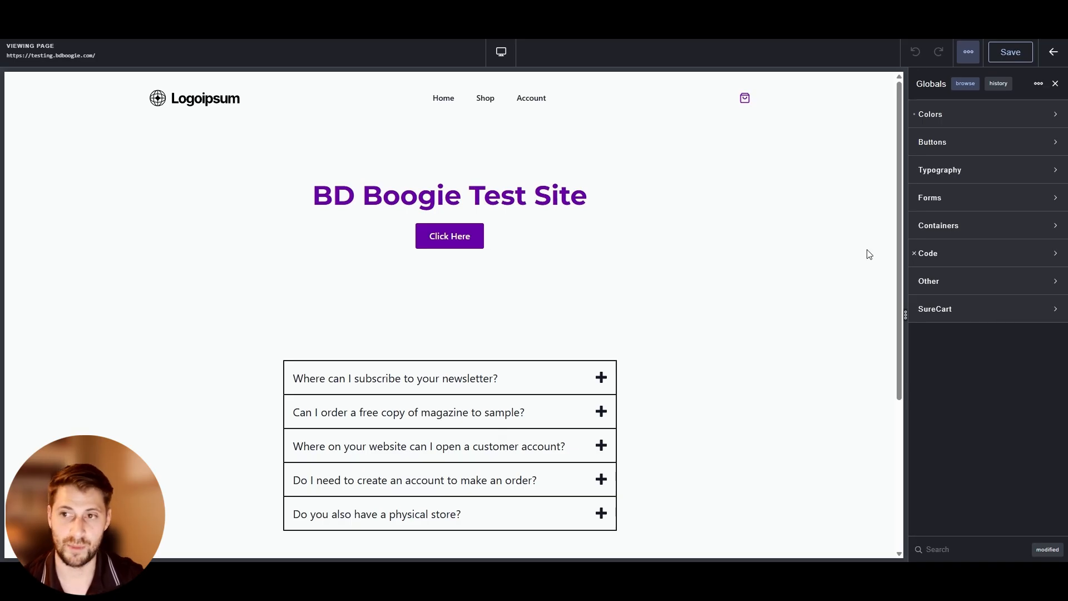
left_click(1053, 53)
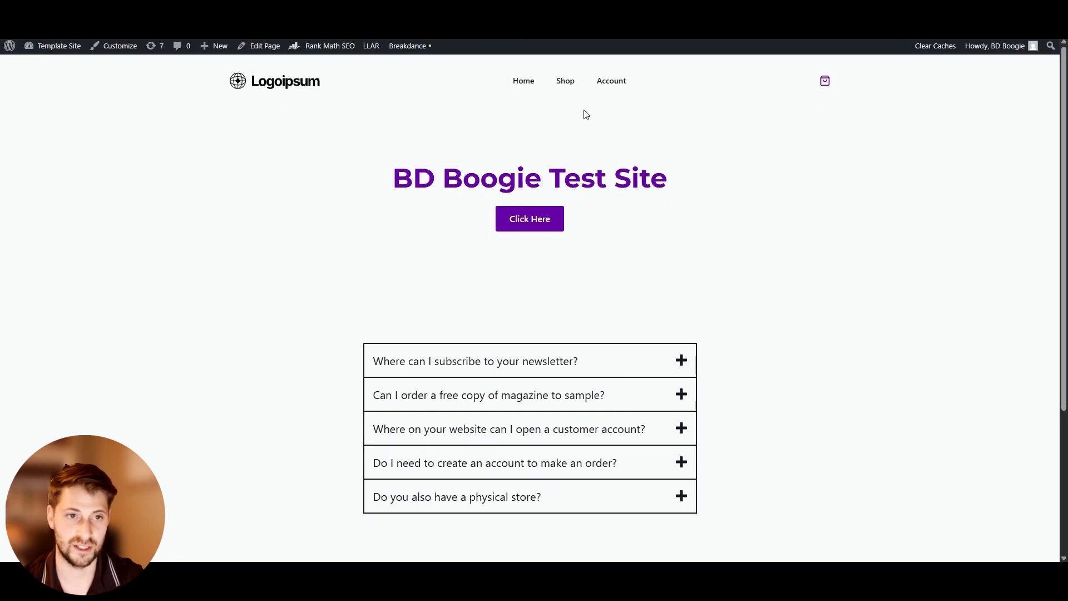
left_click(111, 50)
left_click(86, 230)
left_click(96, 126)
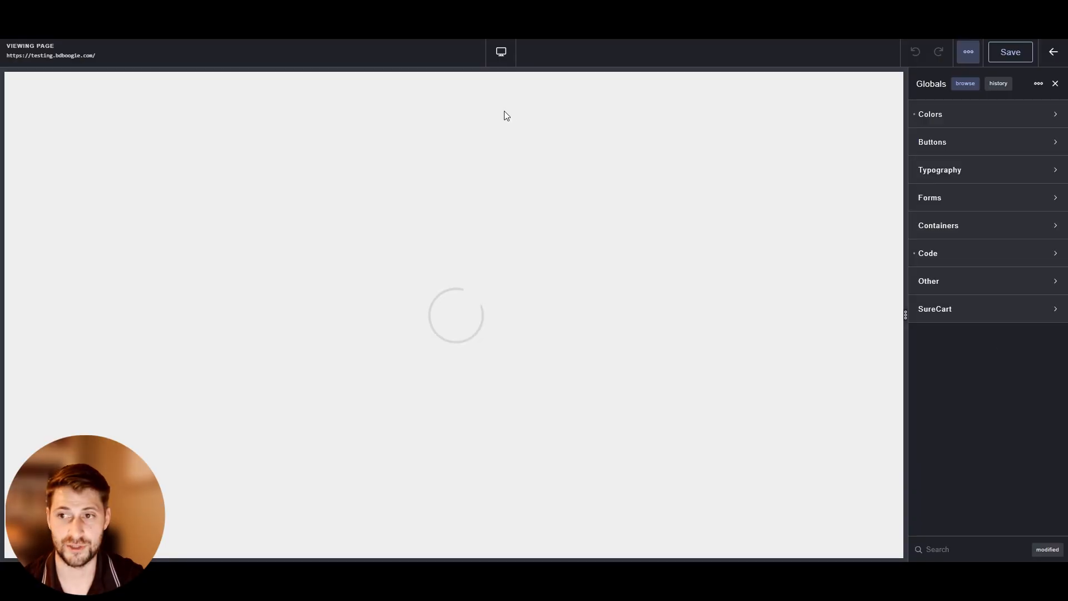
left_click(1052, 52)
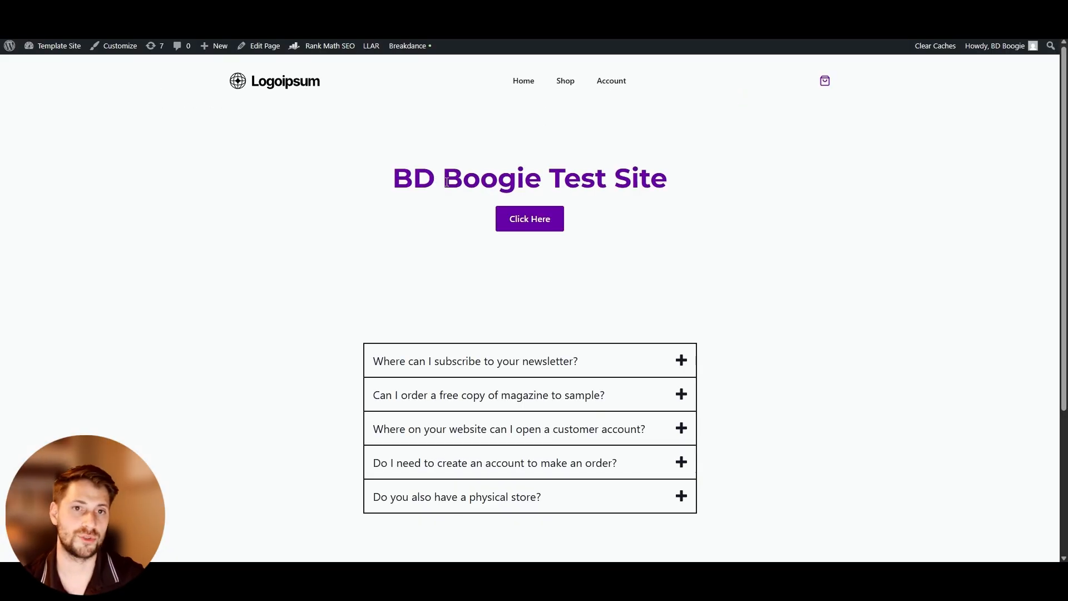
Open the Sample Page in the Breakdance editor and delete its main content section
mouse_move(400, 50)
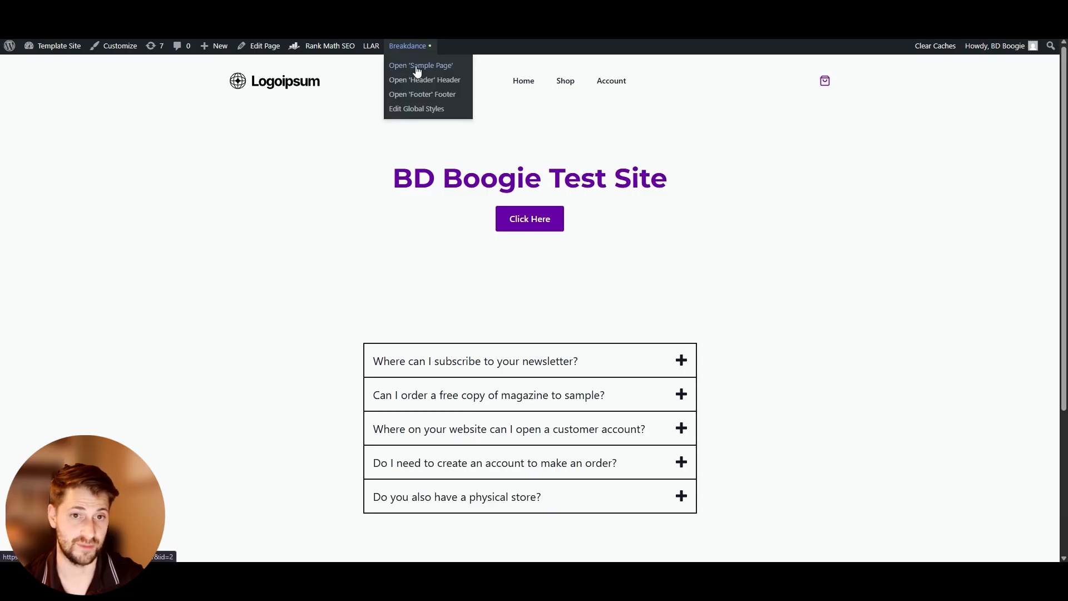
left_click(418, 68)
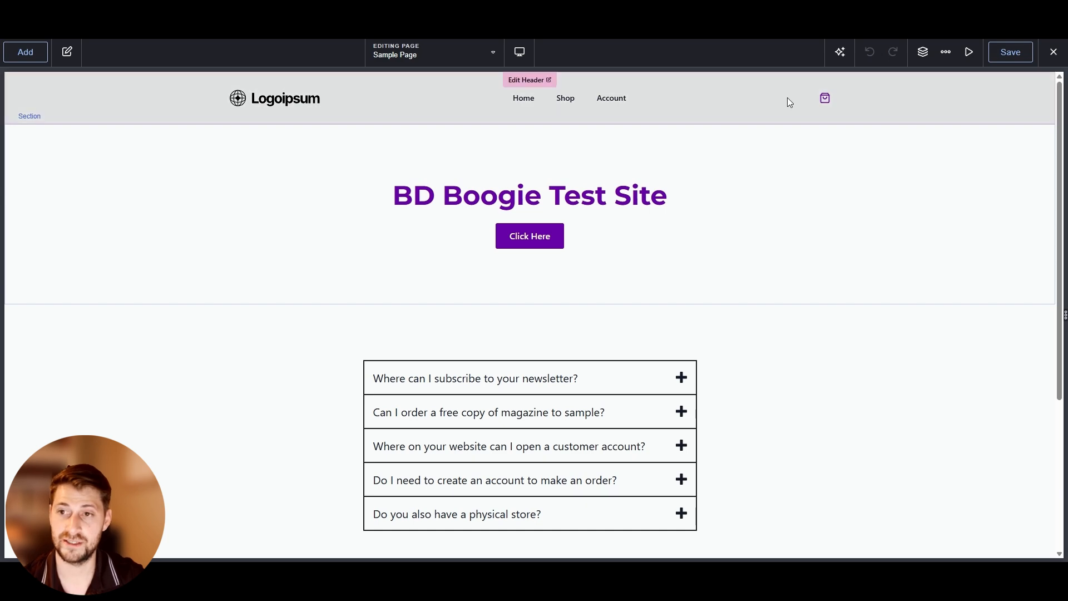
left_click(948, 58)
left_click(969, 81)
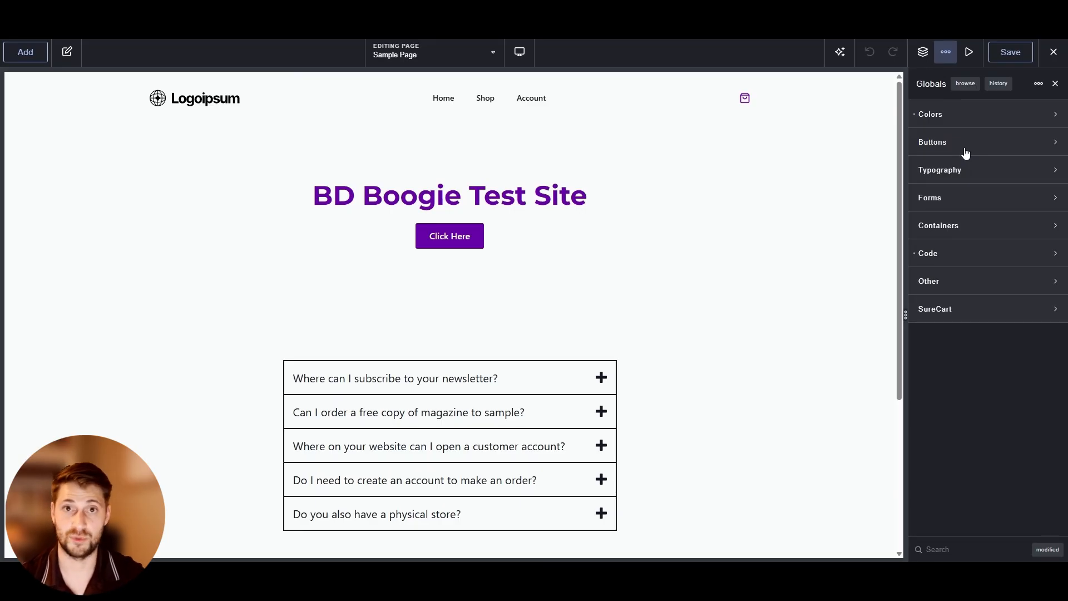
left_click(1055, 83)
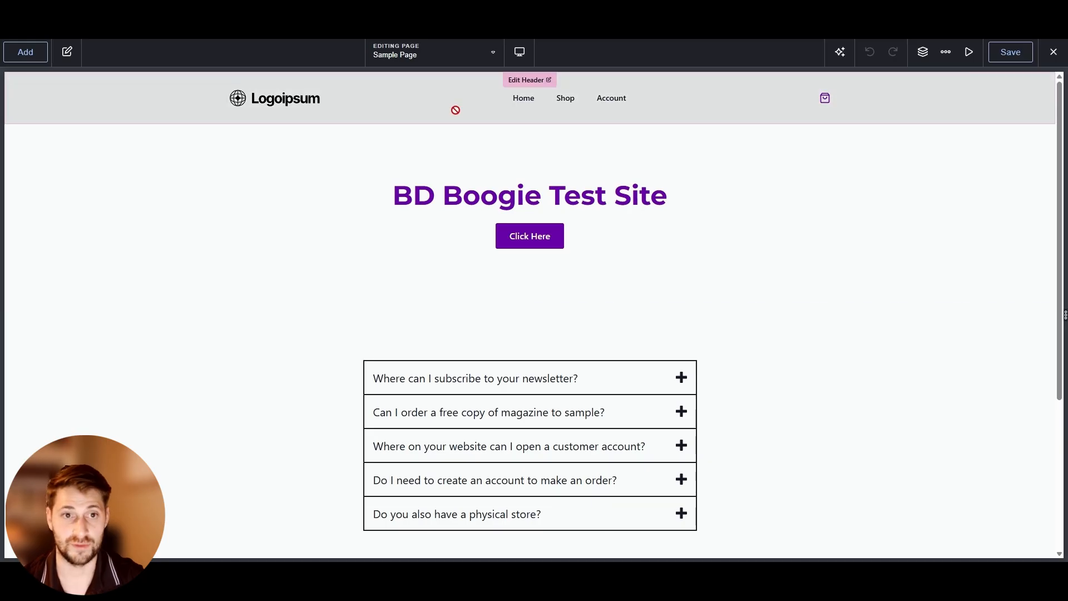
left_click(364, 178)
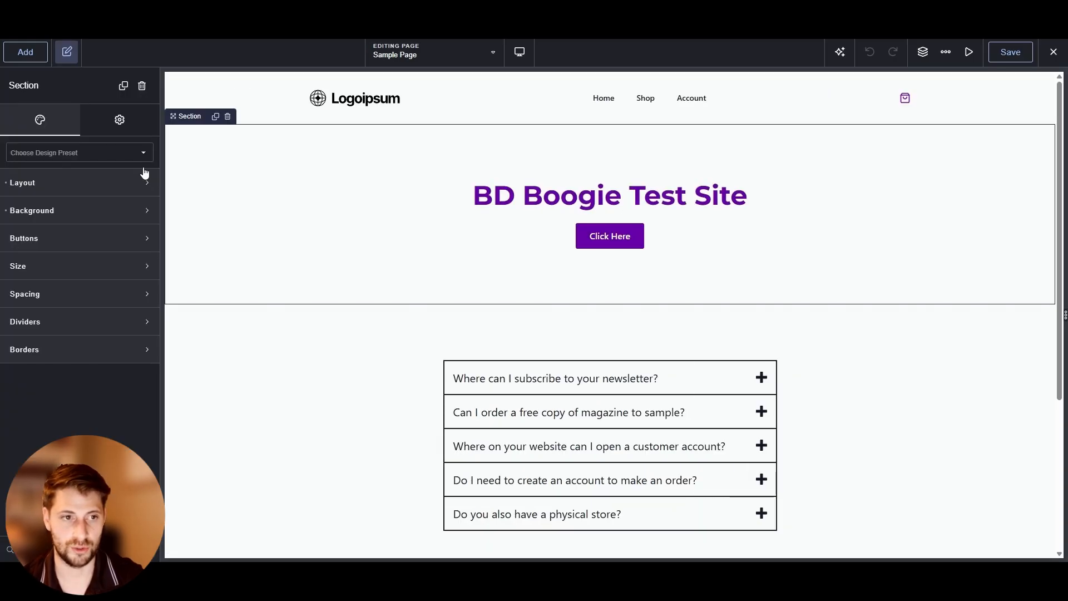
left_click(227, 113)
Open the design library from the Add panel and browse the design sets to select Dental
left_click(13, 51)
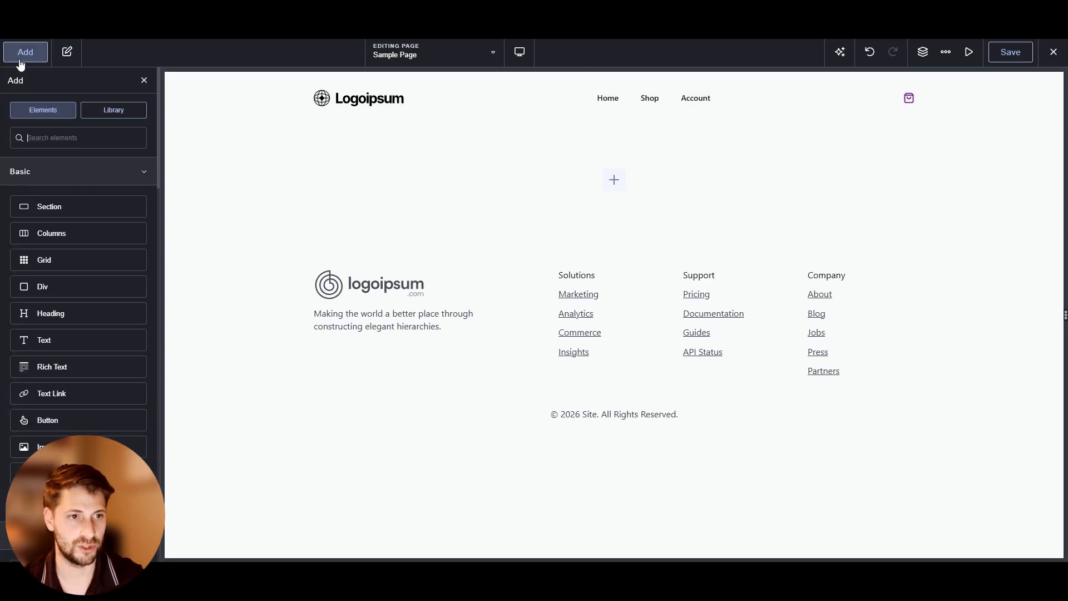
left_click(110, 113)
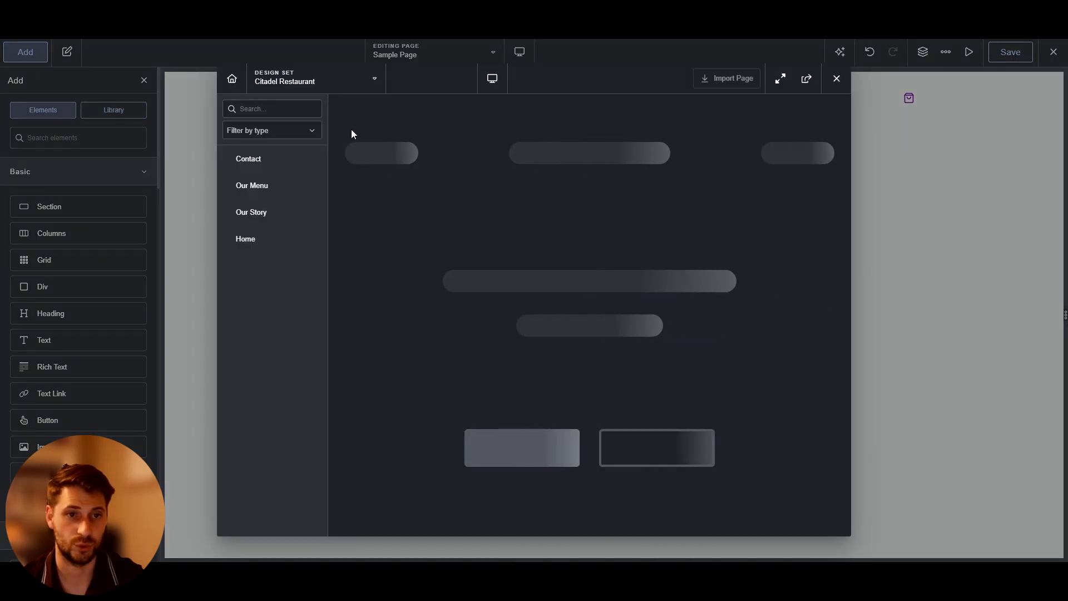
left_click(301, 78)
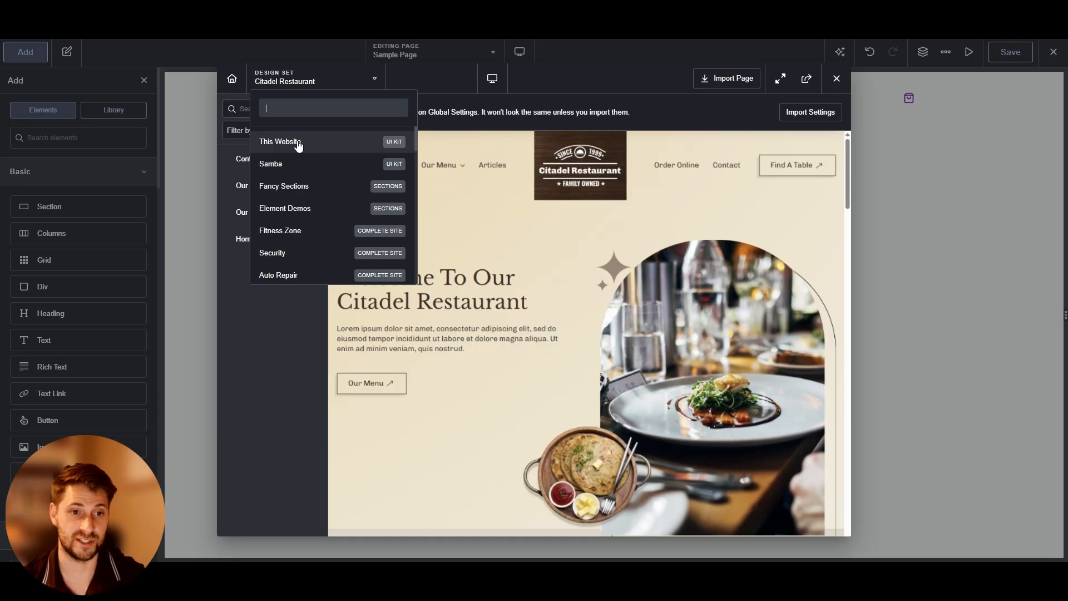
left_click(298, 143)
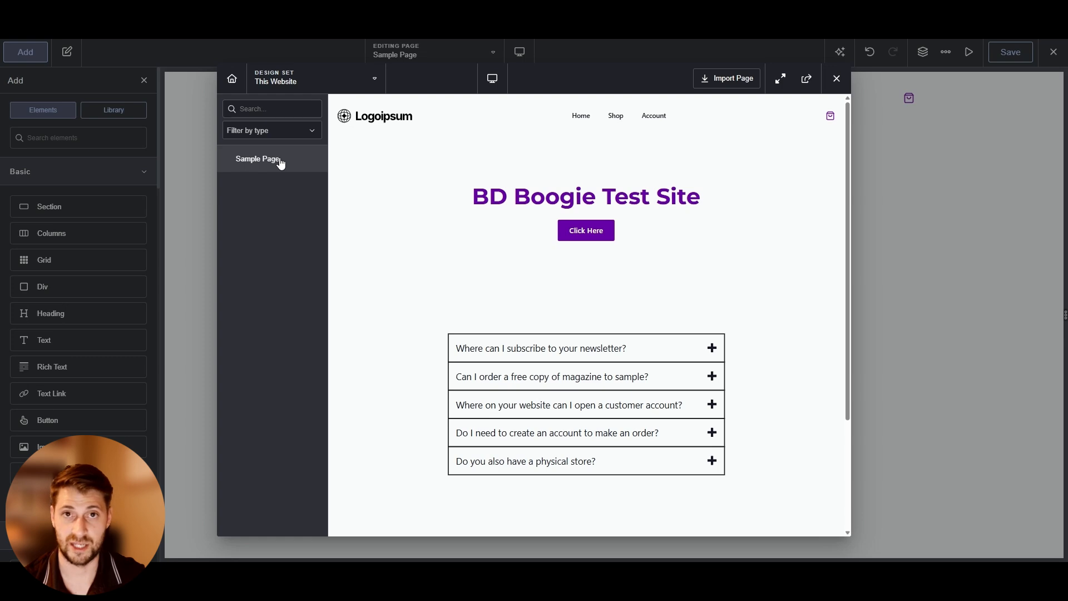
scroll(696, 359, "down", 3)
scroll(699, 361, "up", 3)
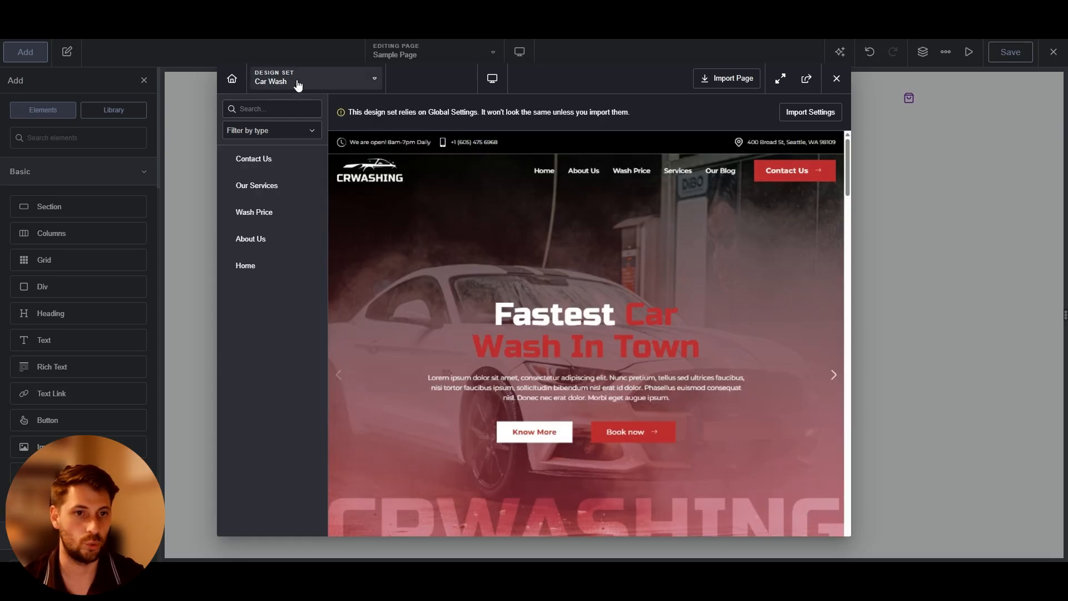
left_click(298, 84)
scroll(299, 184, "down", 2)
scroll(301, 200, "up", 1)
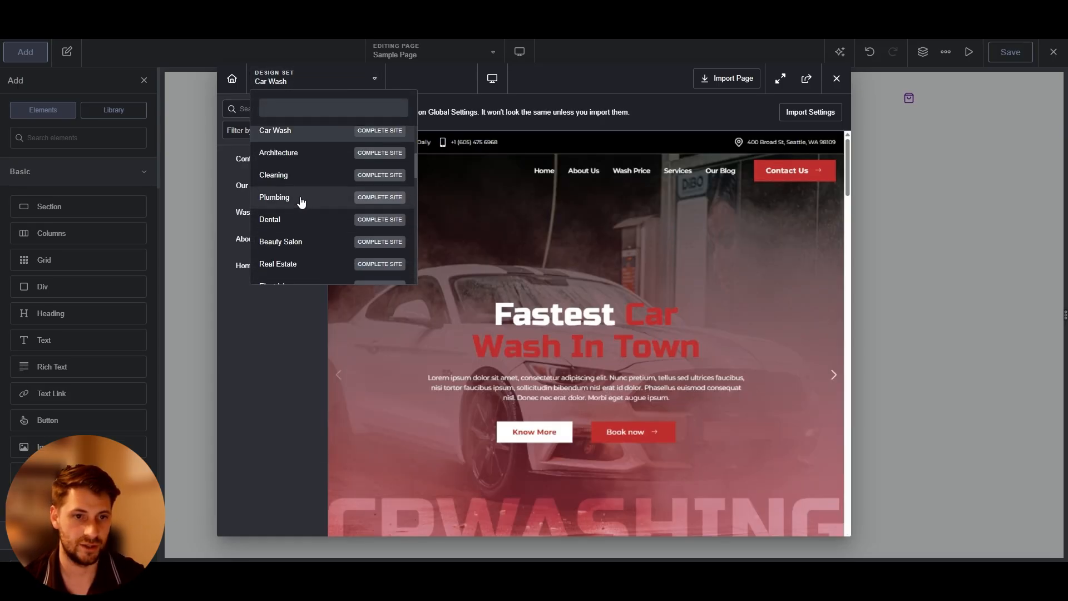
scroll(301, 203, "down", 2)
left_click(289, 162)
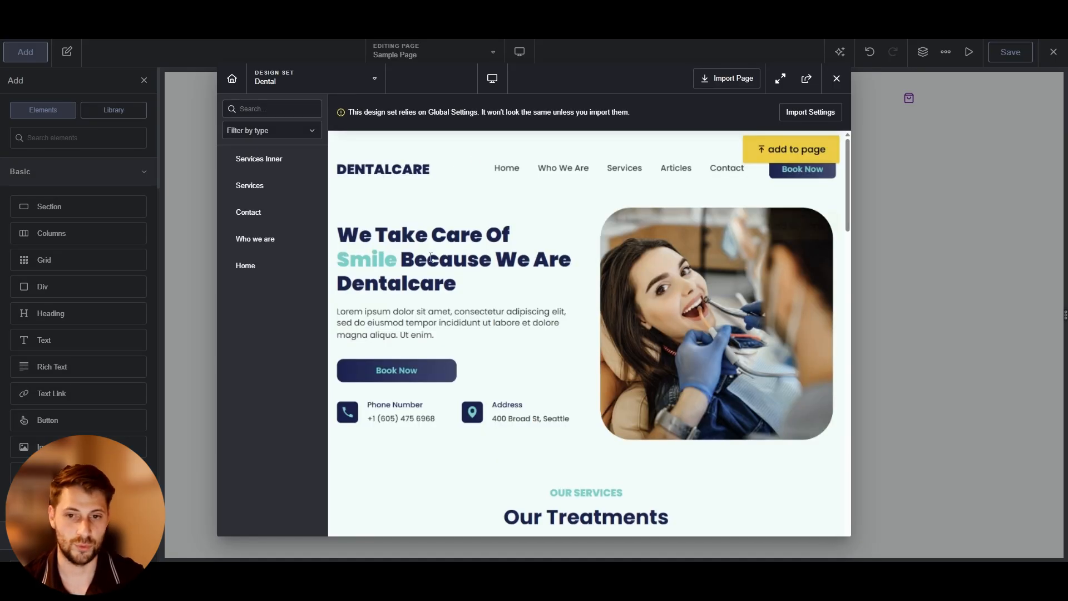
Preview the Dental home page and import the Dental design set's global settings
scroll(491, 270, "down", 5)
scroll(491, 269, "down", 20)
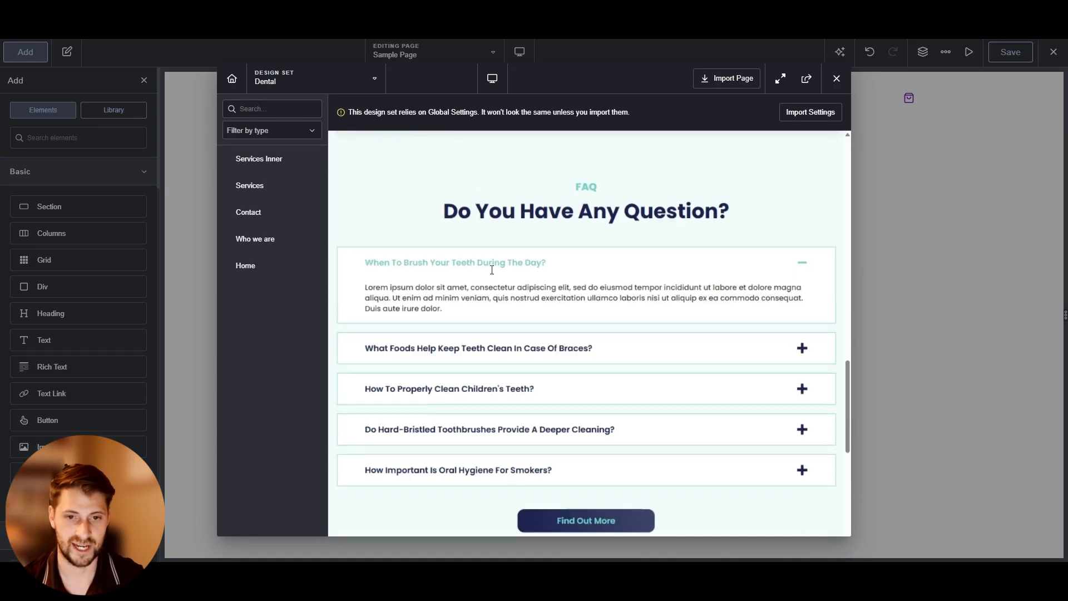
scroll(492, 269, "up", 20)
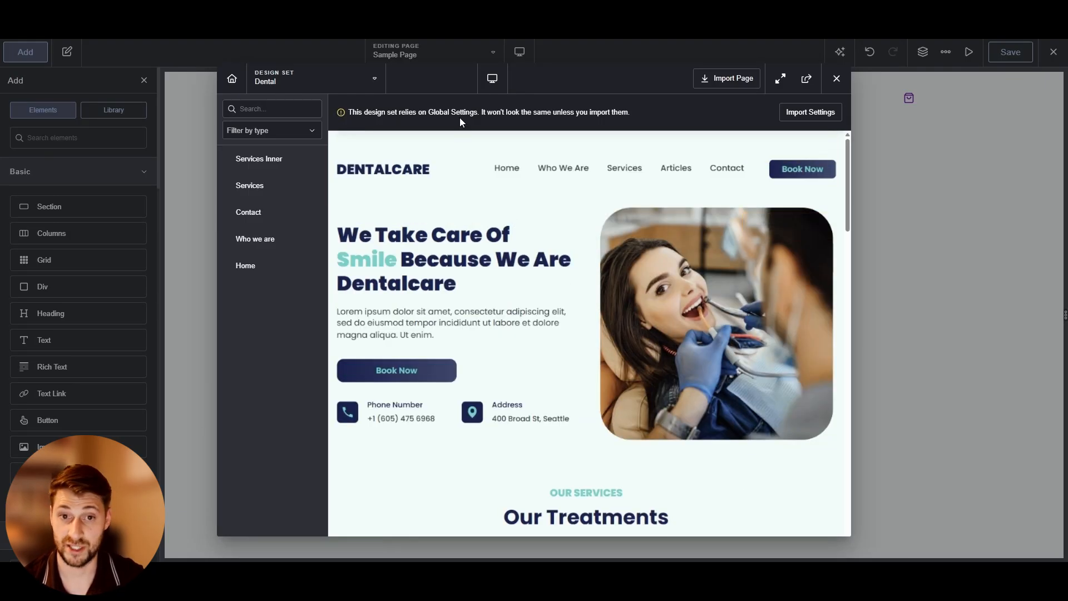
left_click(801, 117)
left_click(617, 196)
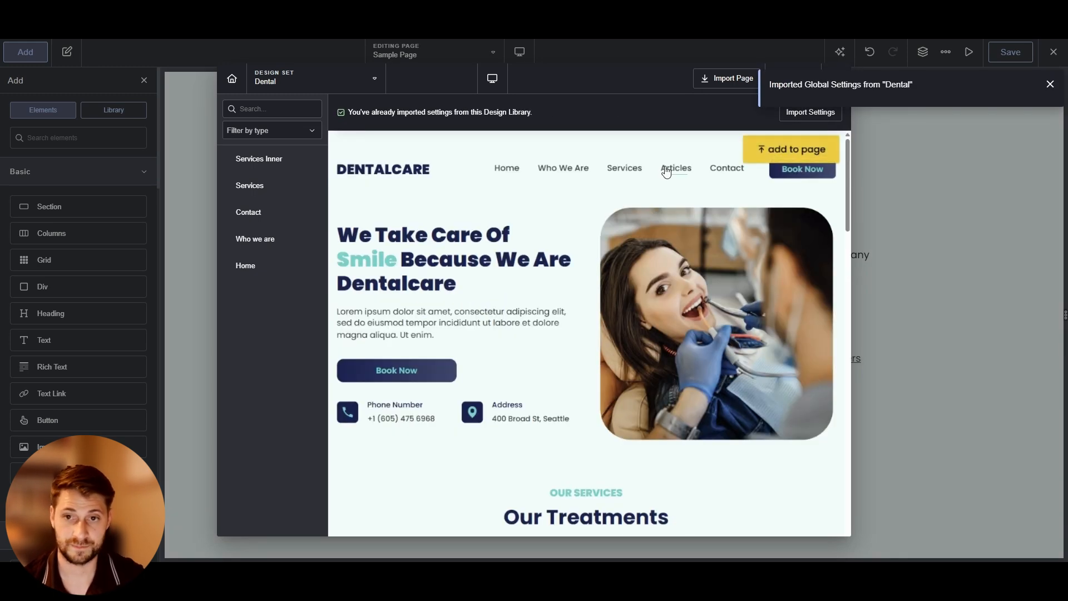
Import the Dental home page into the Sample Page
left_click(706, 81)
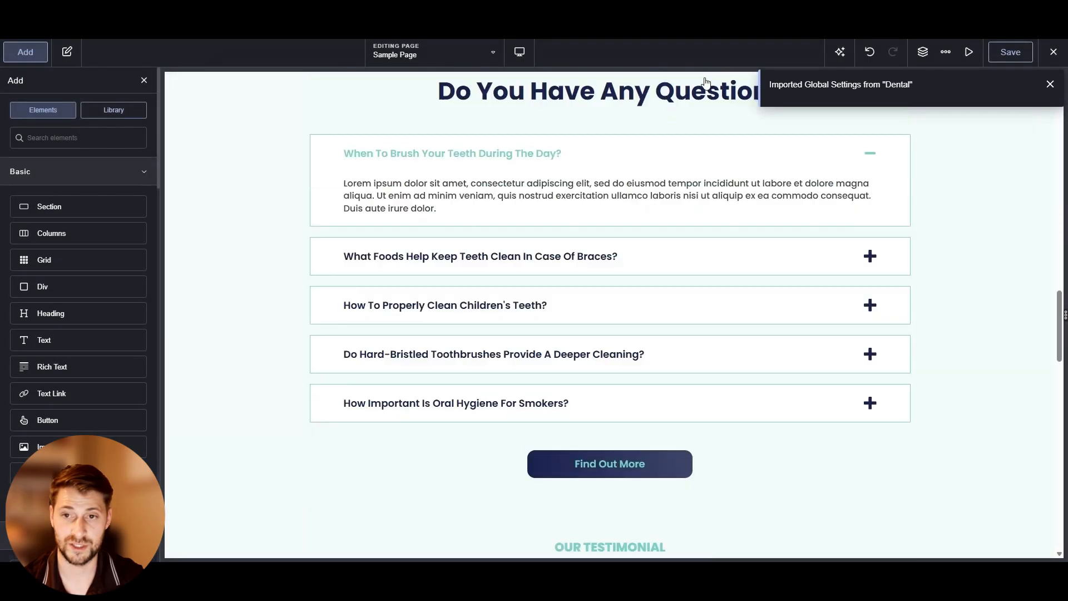
scroll(538, 209, "up", 10)
scroll(346, 348, "up", 5)
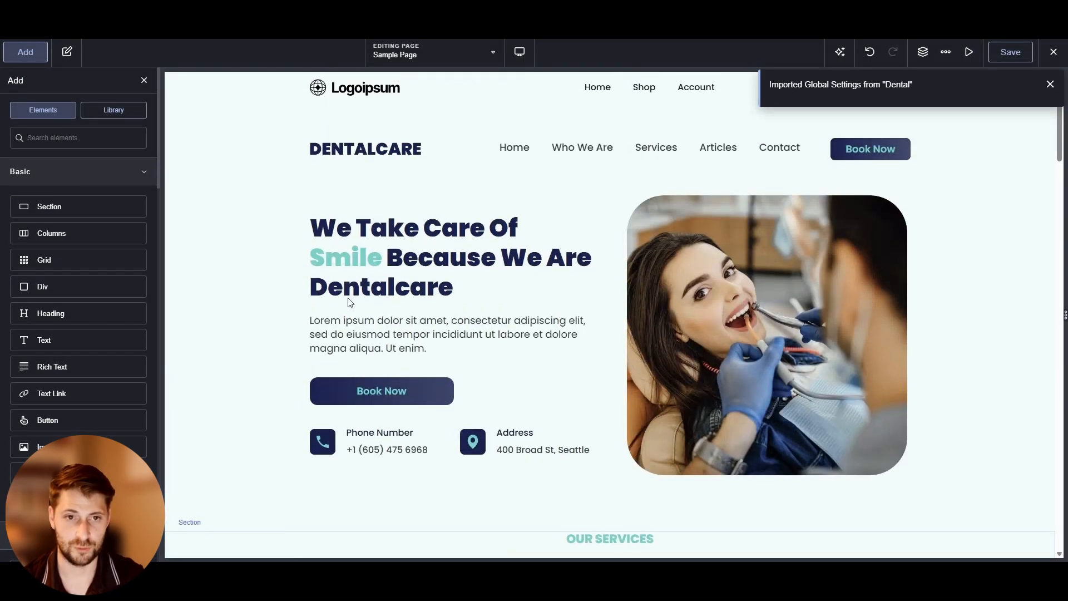
scroll(245, 238, "down", 15)
scroll(300, 423, "up", 15)
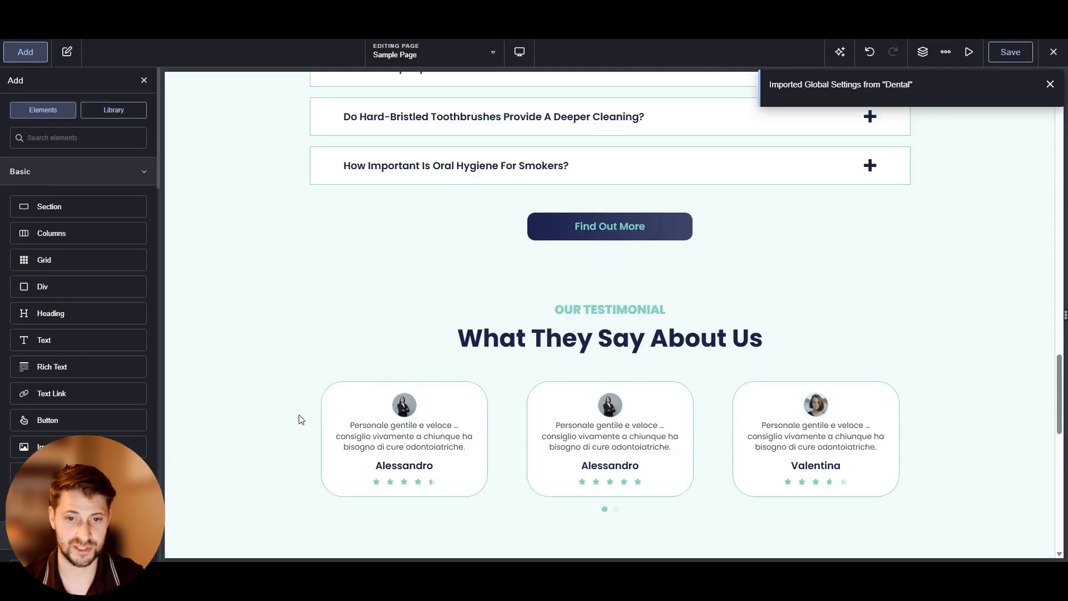
Delete the imported Dental header builder and the leftover empty section
left_click(226, 132)
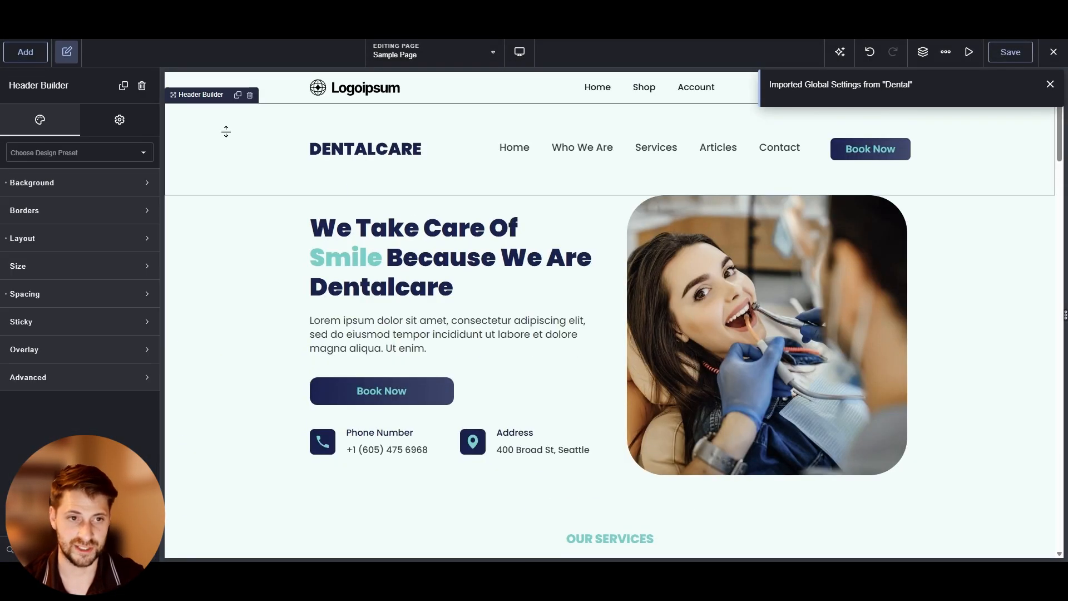
left_click(249, 95)
left_click(248, 289)
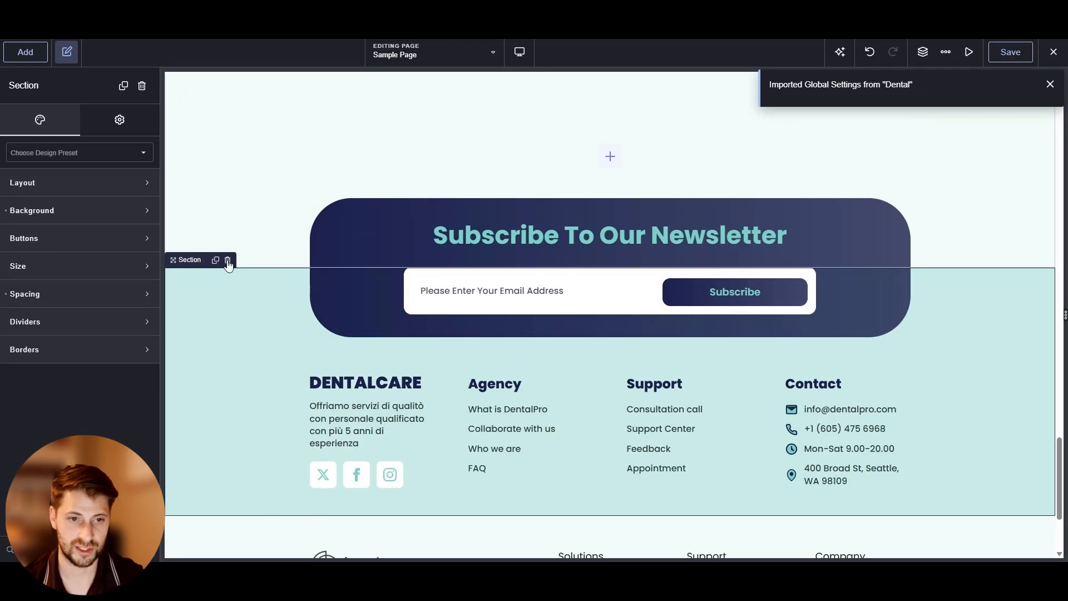
left_click(228, 264)
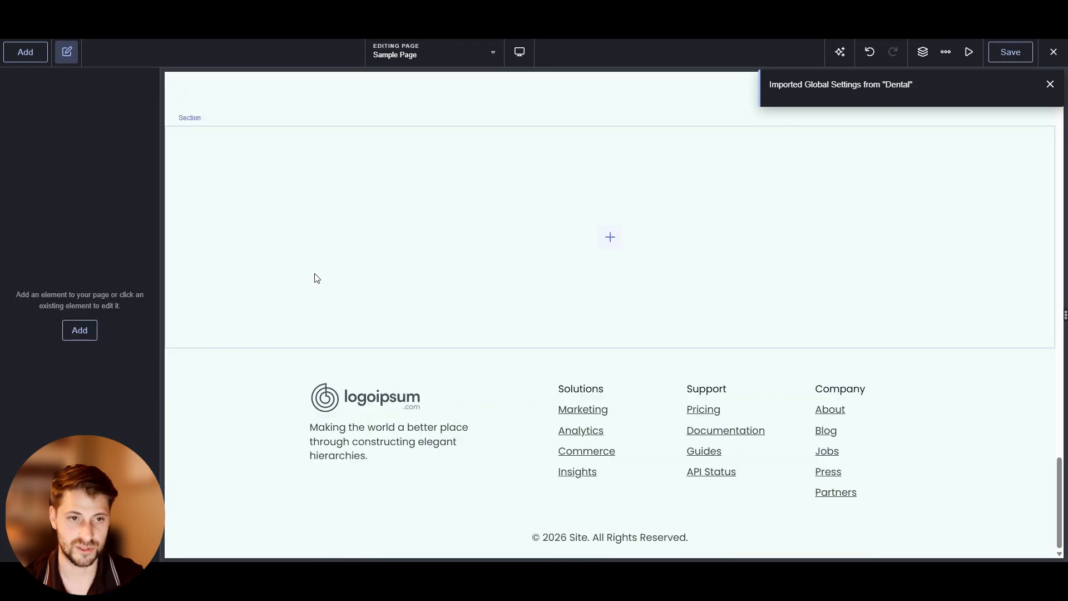
scroll(250, 311, "up", 3)
left_click(227, 350)
left_click(227, 285)
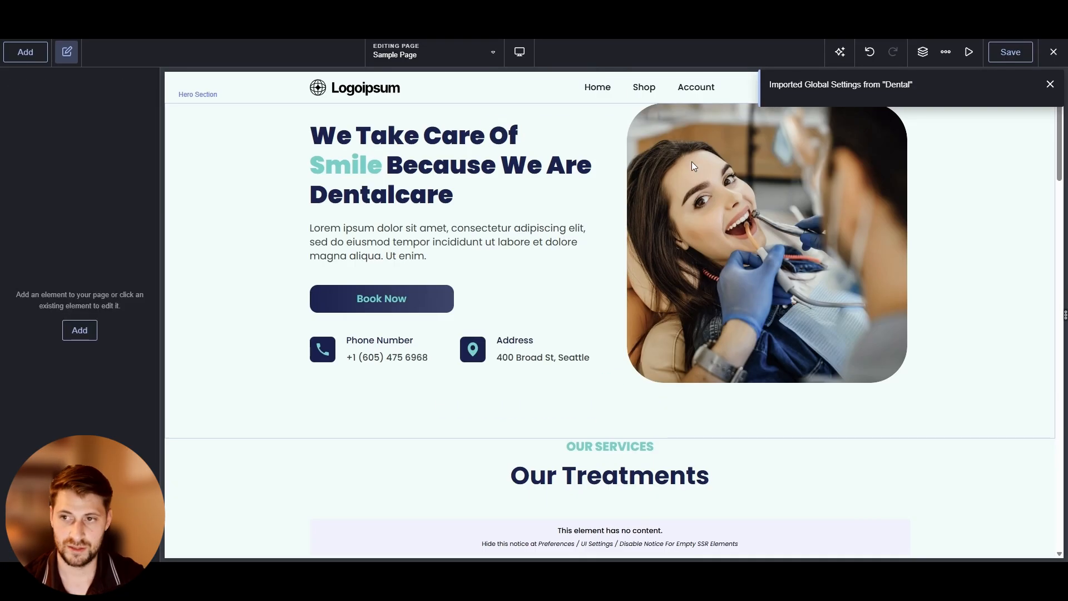
Open the global colour palette to review the imported Dental colours
left_click(1051, 84)
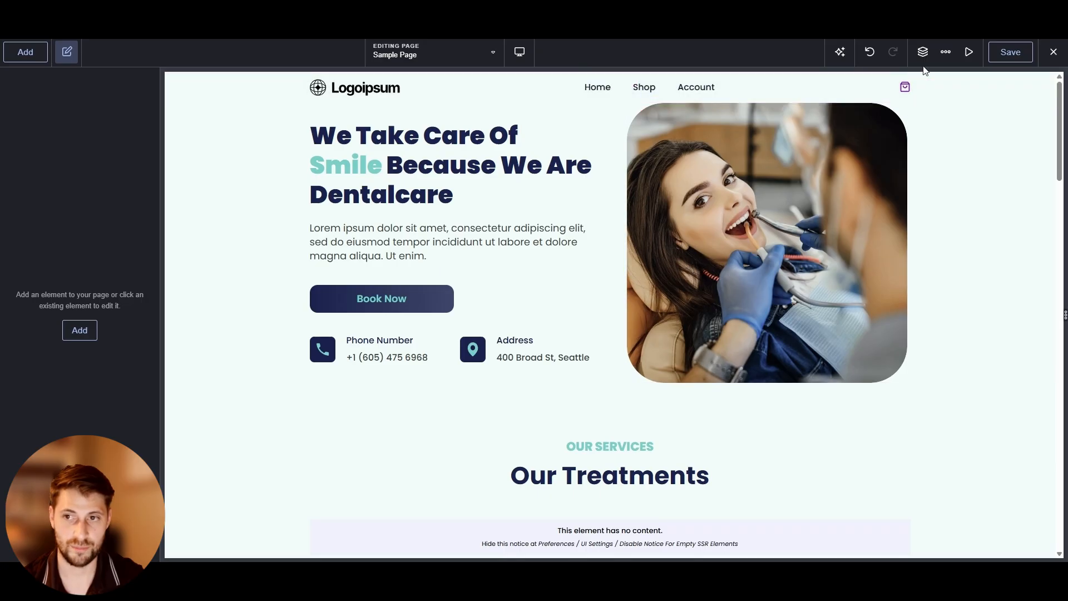
left_click(944, 64)
left_click(960, 77)
left_click(1016, 117)
left_click(1047, 279)
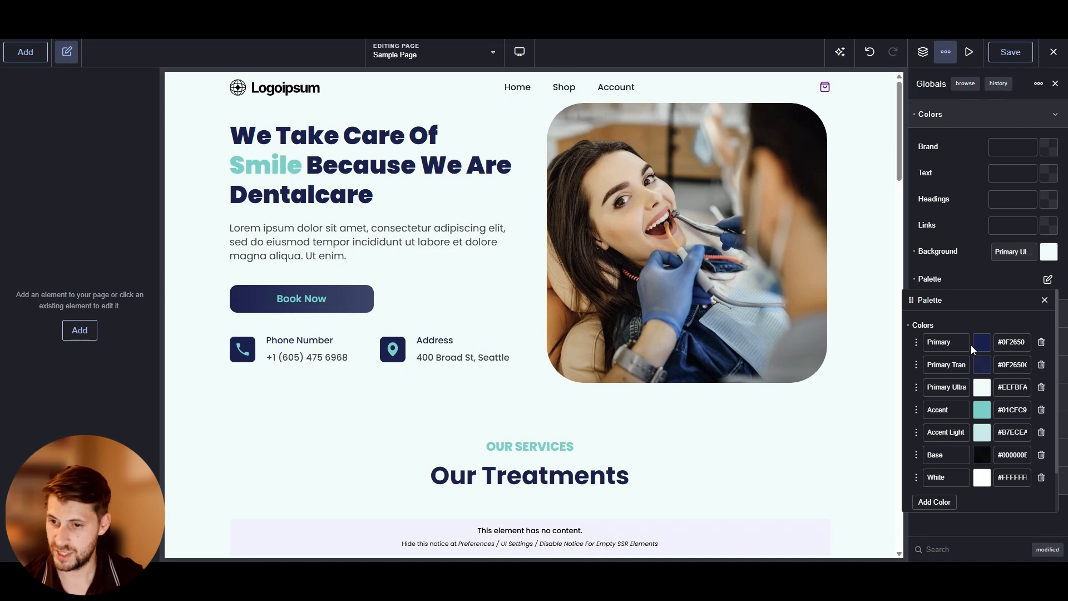
left_click(957, 367)
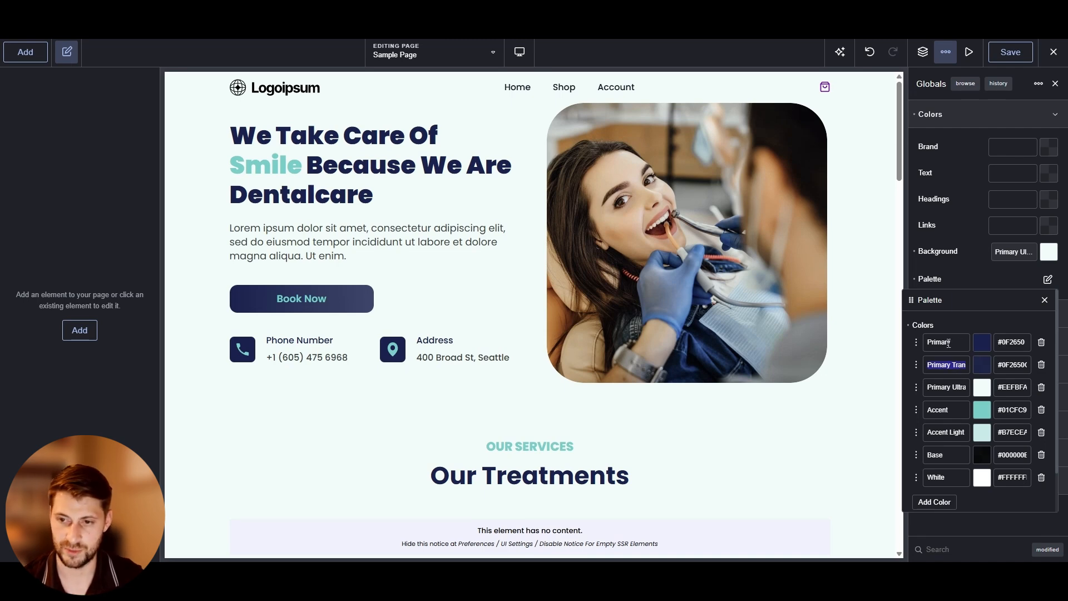
left_click(964, 332)
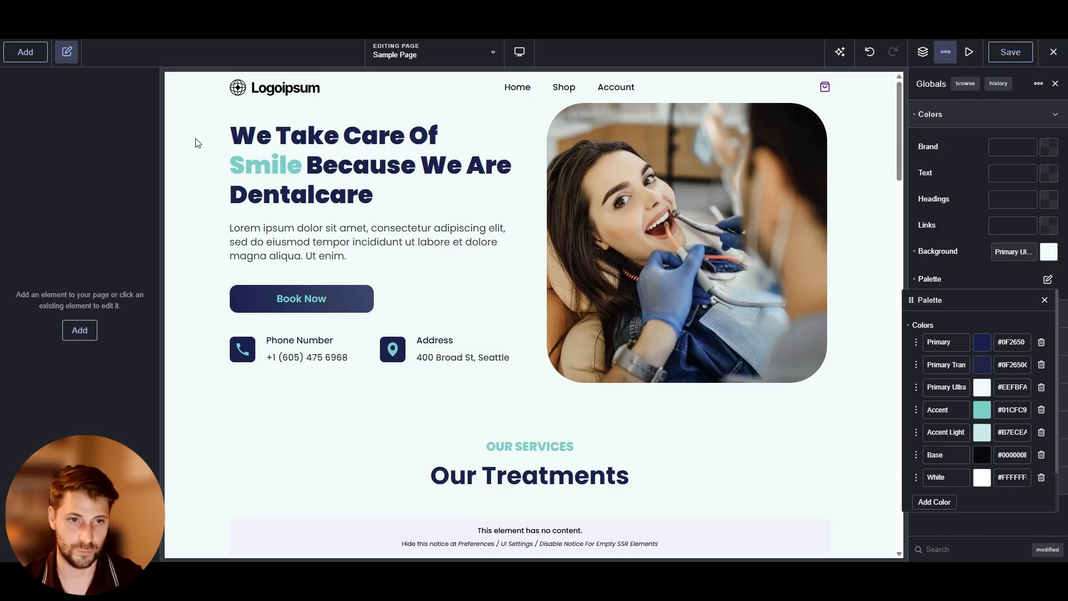
scroll(217, 262, "down", 7)
scroll(217, 261, "up", 7)
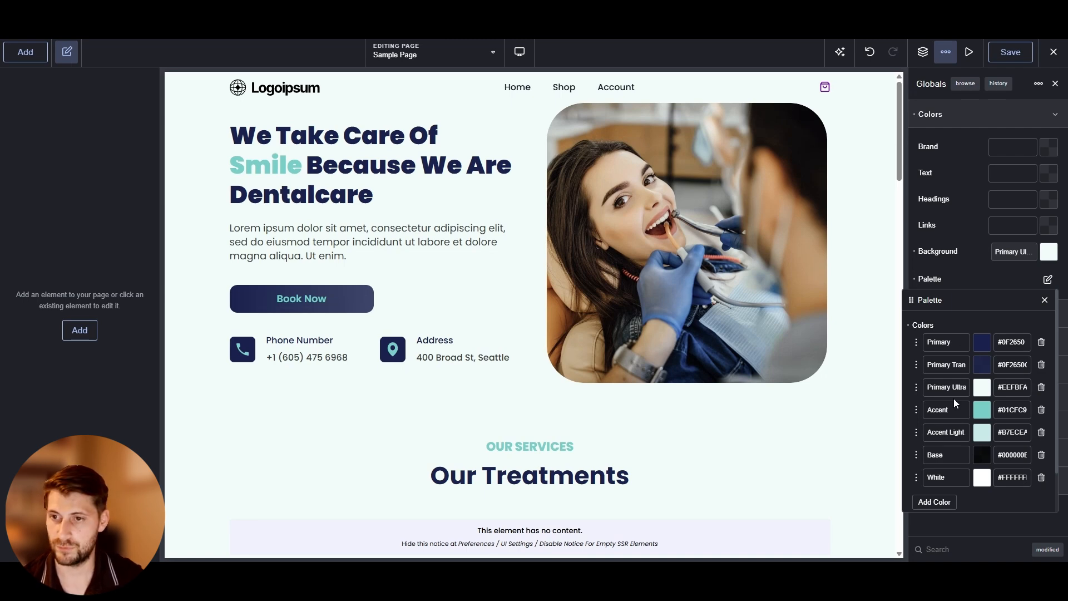
Set the global Brand colour to the Primary palette colour and the Text colour to Base
left_click(1048, 147)
left_click(941, 328)
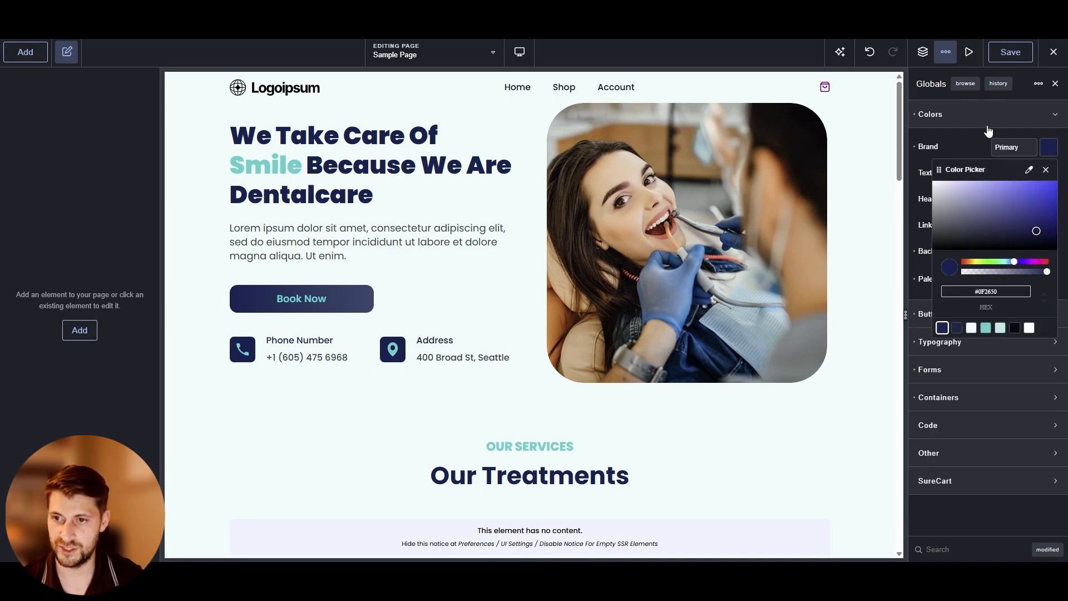
left_click(987, 126)
left_click(987, 126)
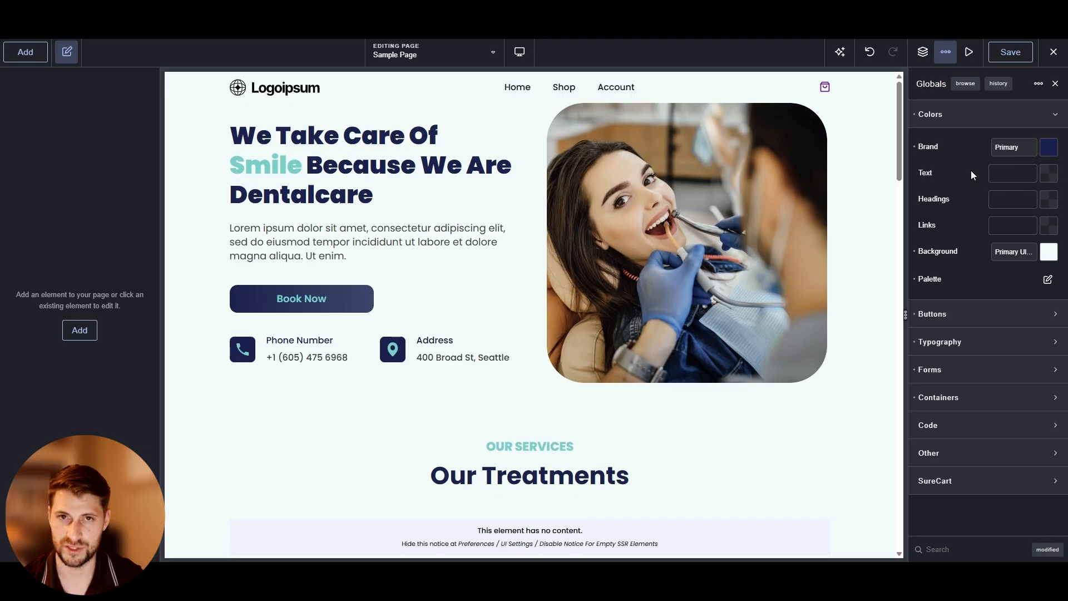
left_click(1047, 178)
left_click(1014, 354)
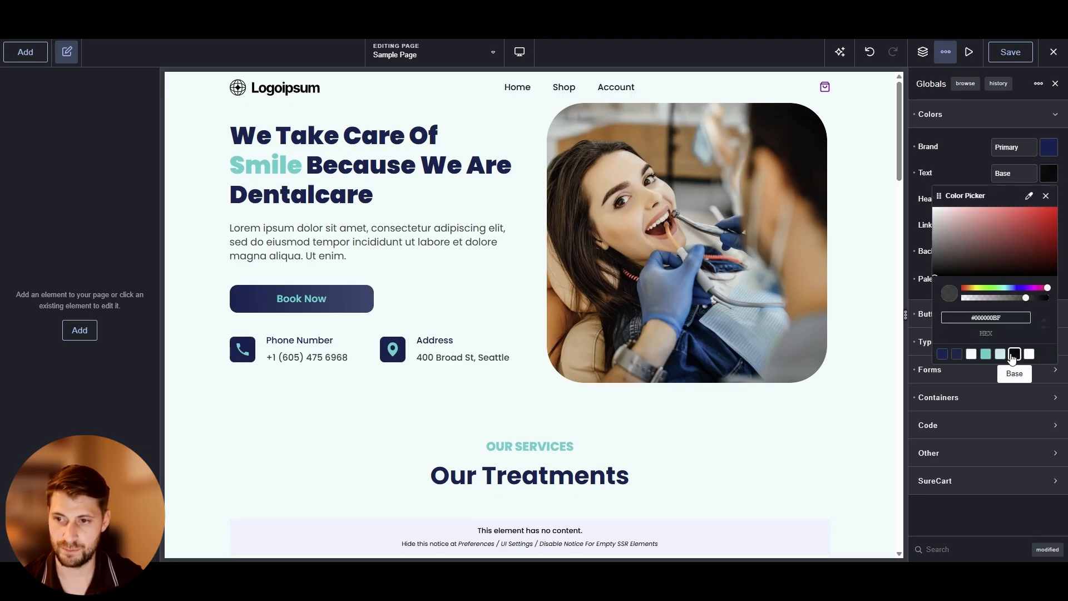
Set the global Headings and Links colours to the Primary palette colour
left_click(1045, 196)
left_click(1045, 210)
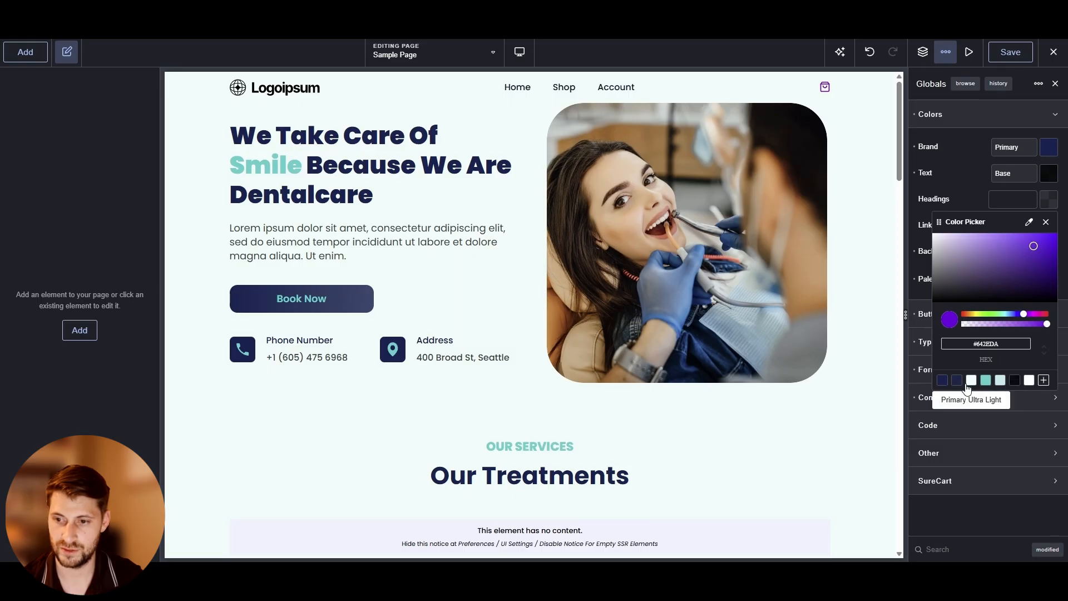
left_click(942, 381)
left_click(970, 194)
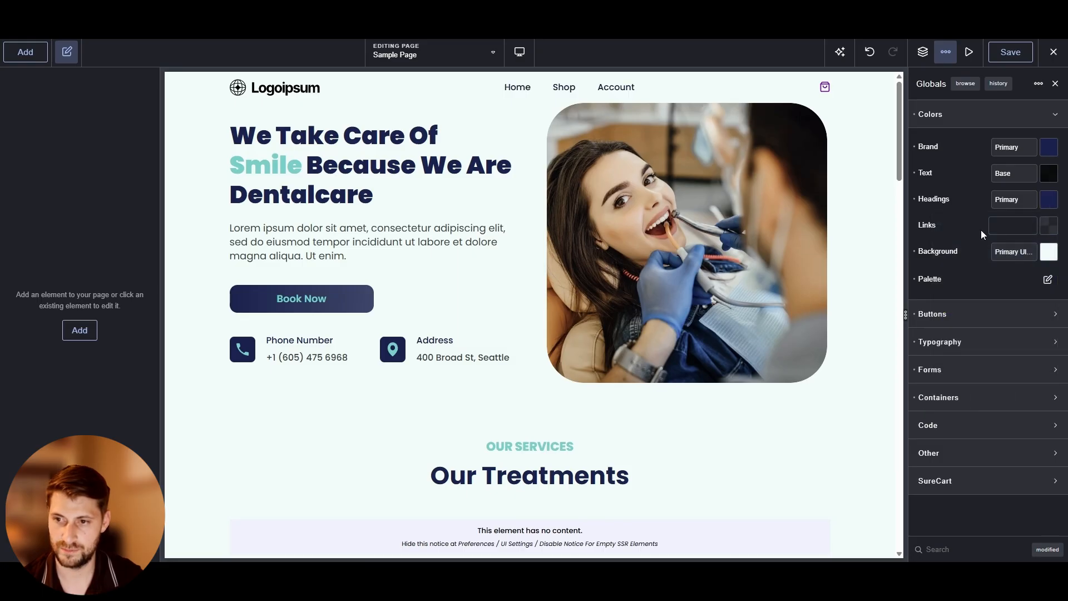
left_click(1046, 227)
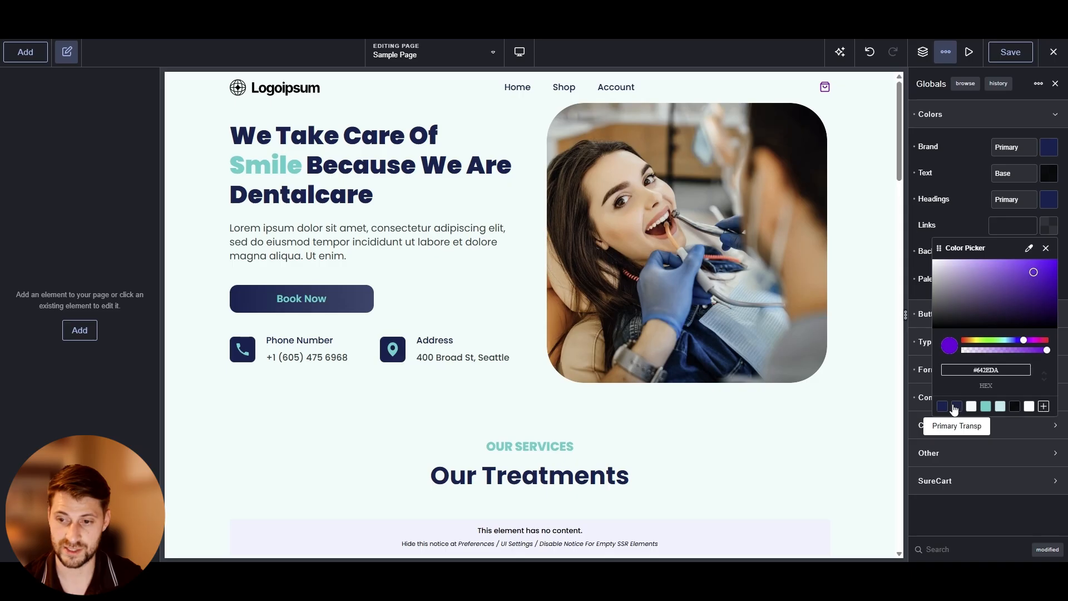
left_click(941, 406)
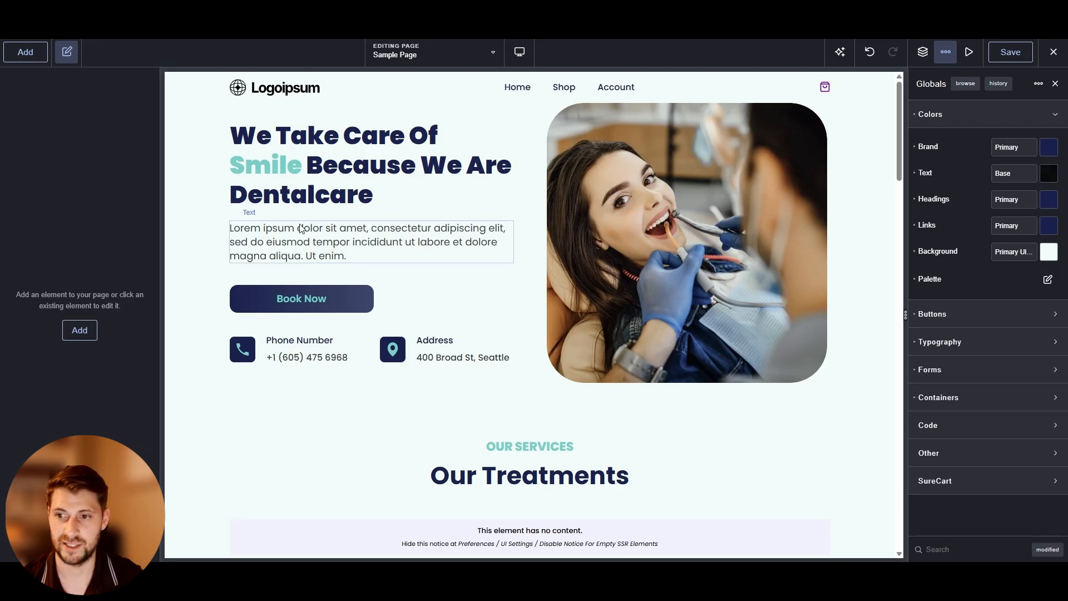
Open the colour palette to review the Dental palette colours
left_click(1048, 279)
scroll(955, 343, "down", 2)
scroll(960, 350, "up", 2)
scroll(963, 360, "down", 2)
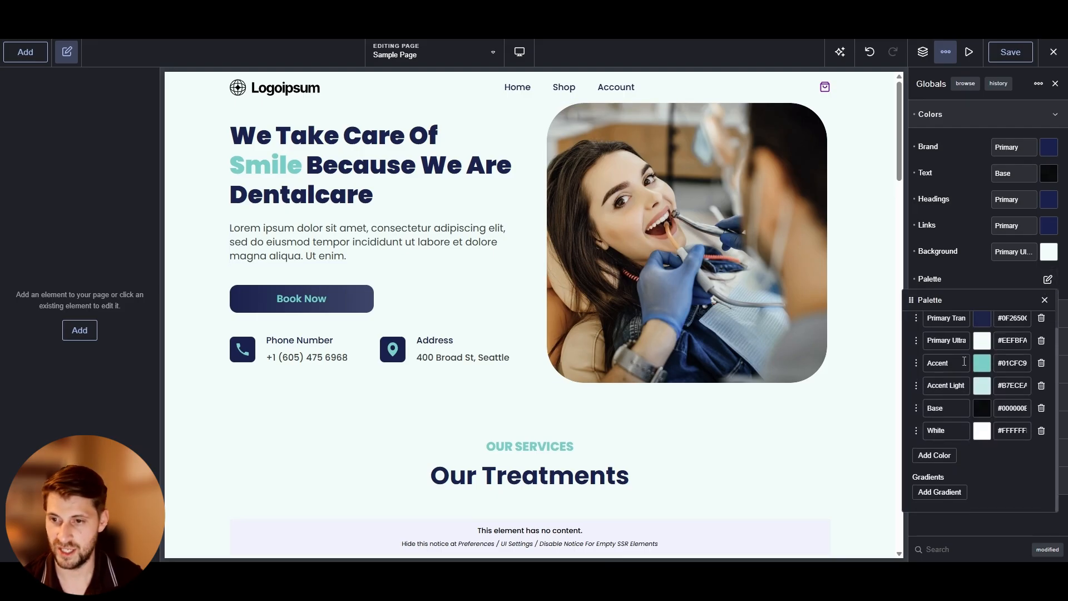
left_click(982, 217)
Inspect the hero Dual Heading's secondary word typography colour setting
left_click(423, 149)
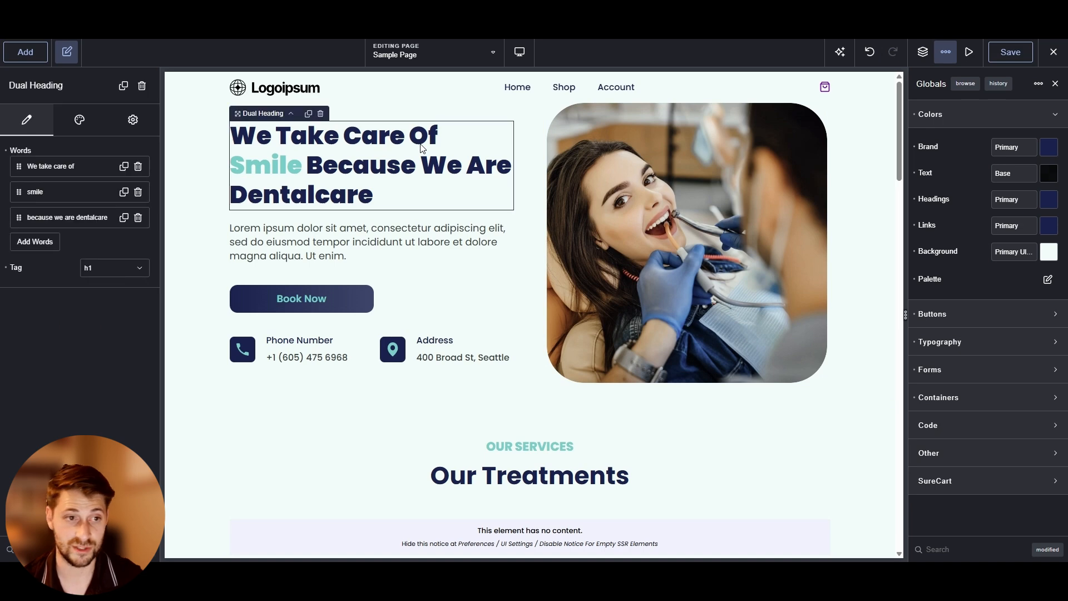
left_click(88, 119)
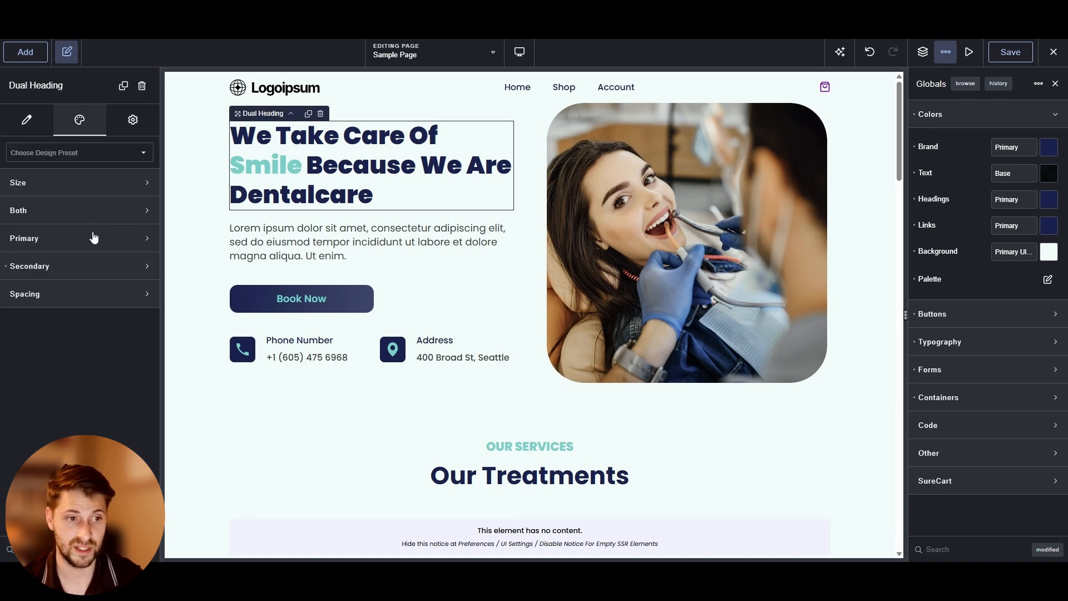
left_click(100, 276)
left_click(139, 300)
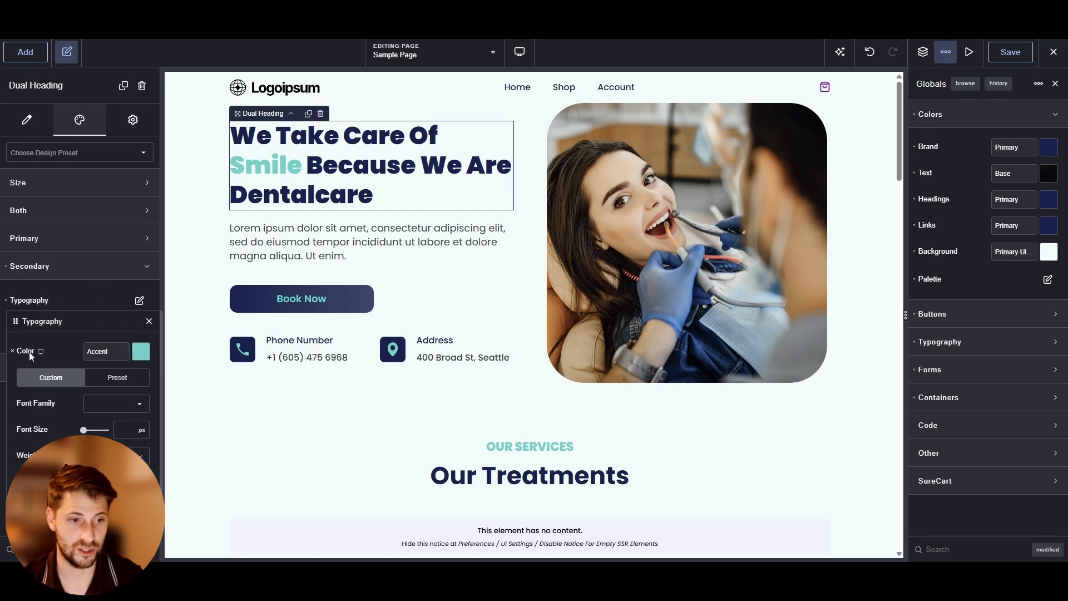
left_click(140, 351)
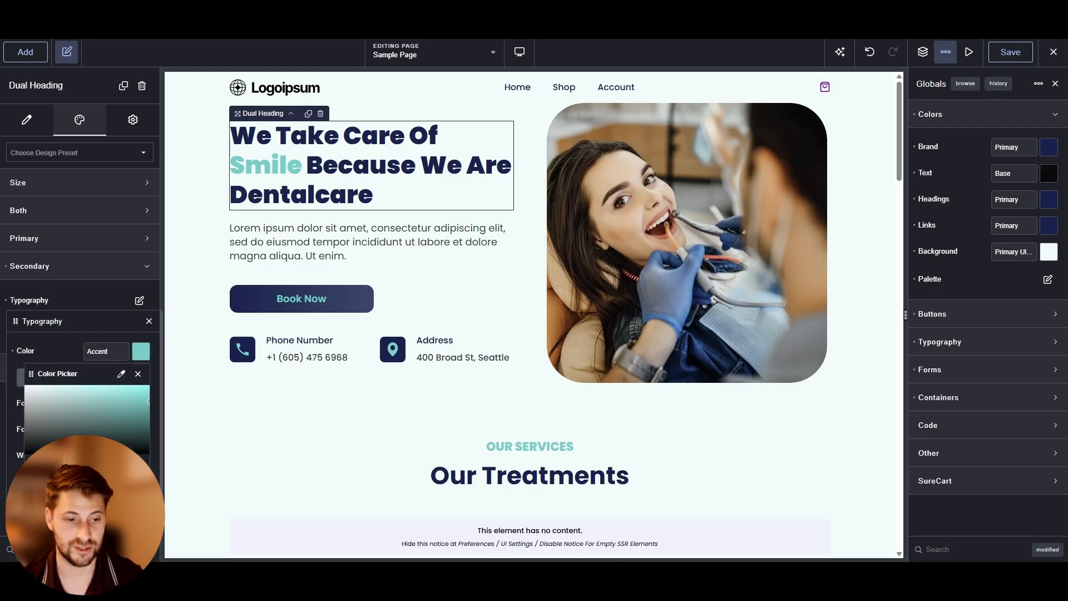
left_click(104, 296)
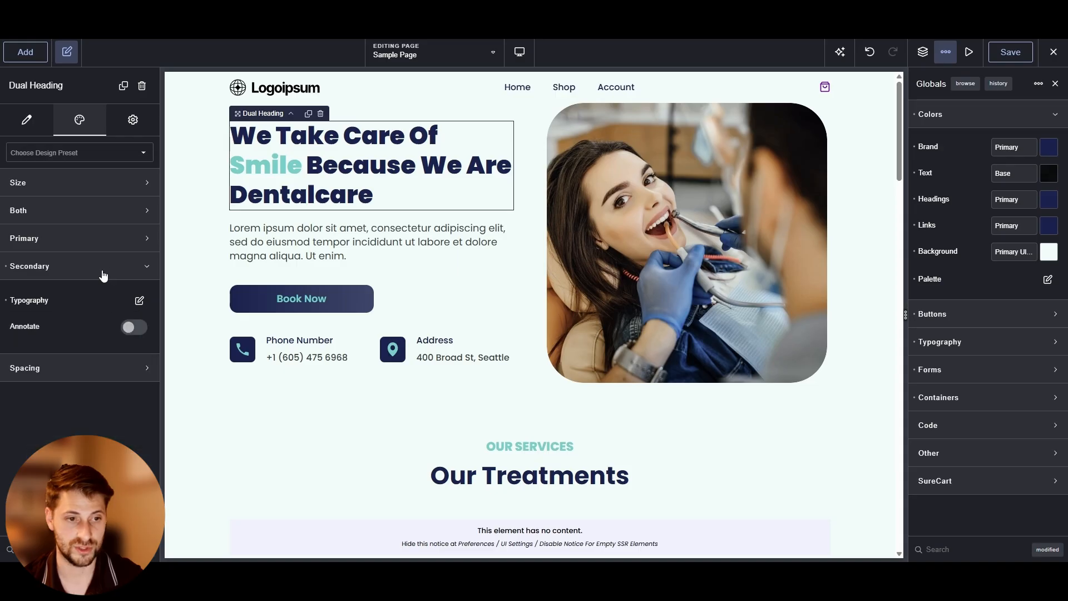
left_click(107, 266)
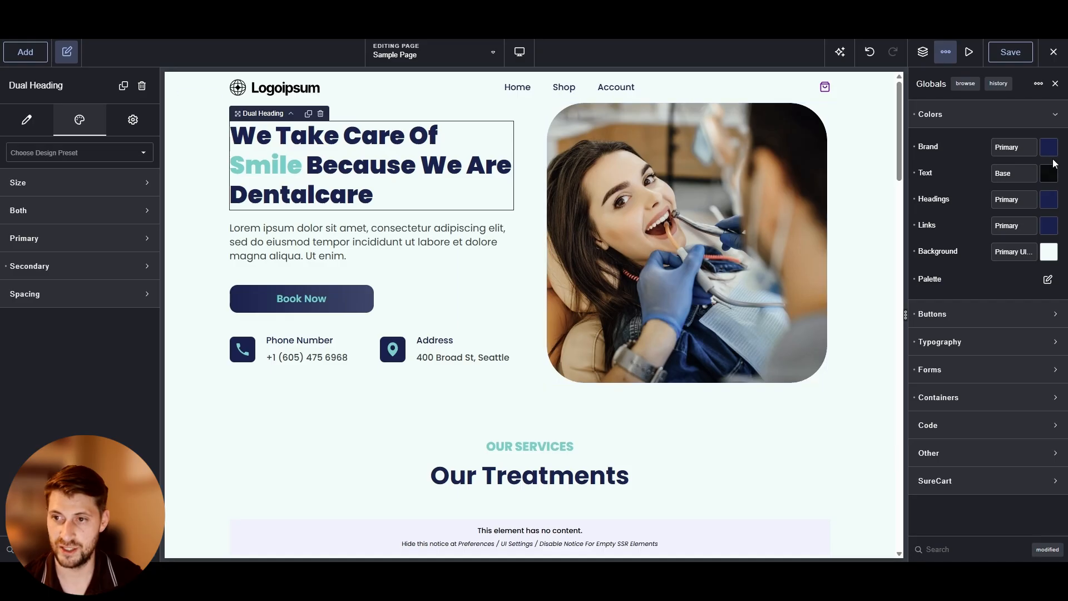
Try changing the Primary palette colour to green #2B6326 and preview it down the page
left_click(1048, 281)
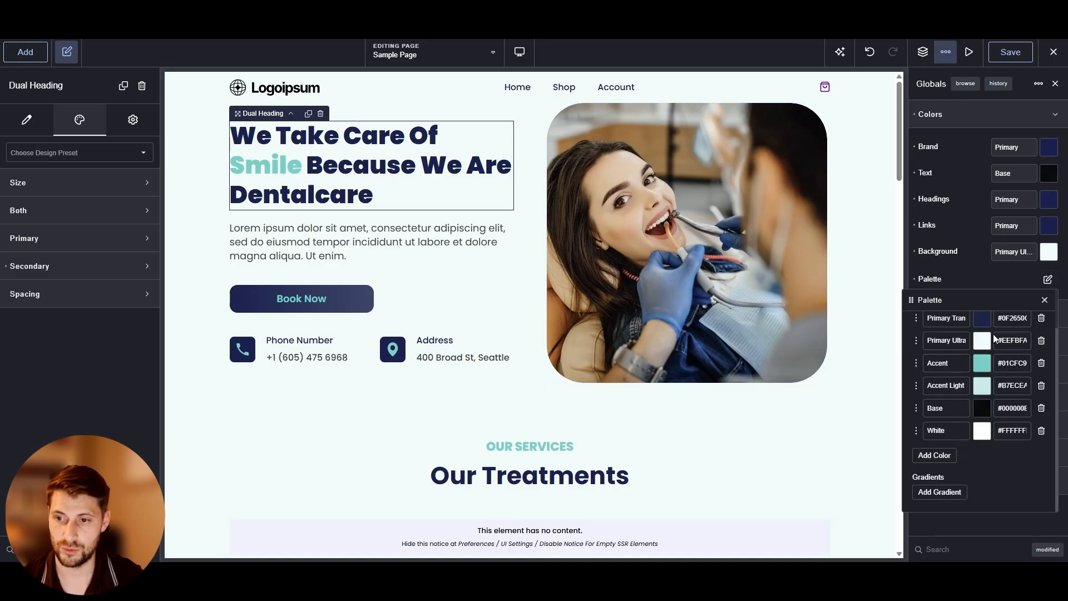
scroll(993, 334, "up", 1)
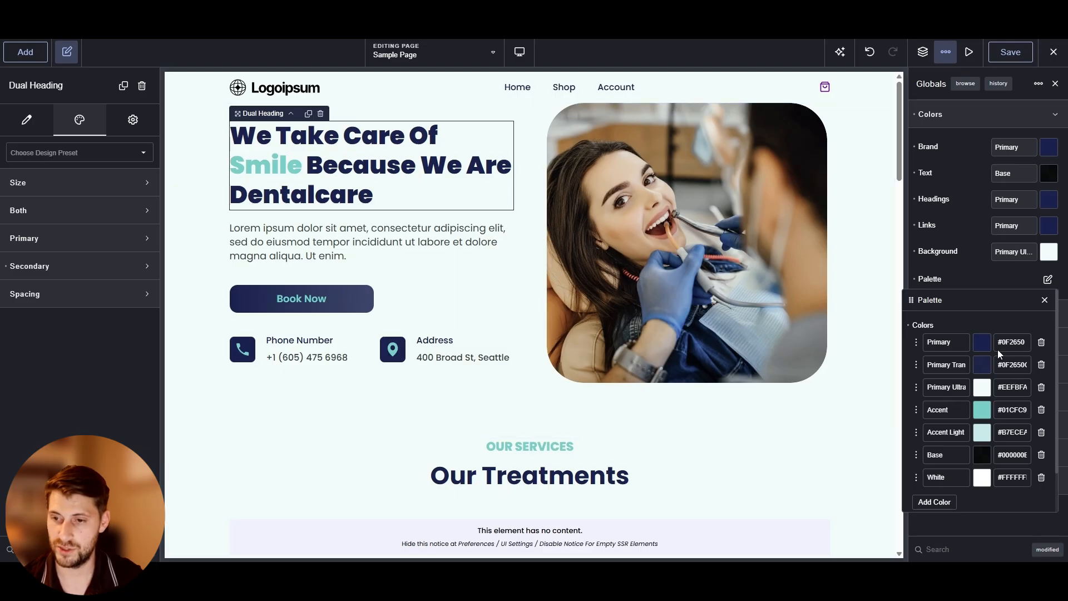
left_click(984, 343)
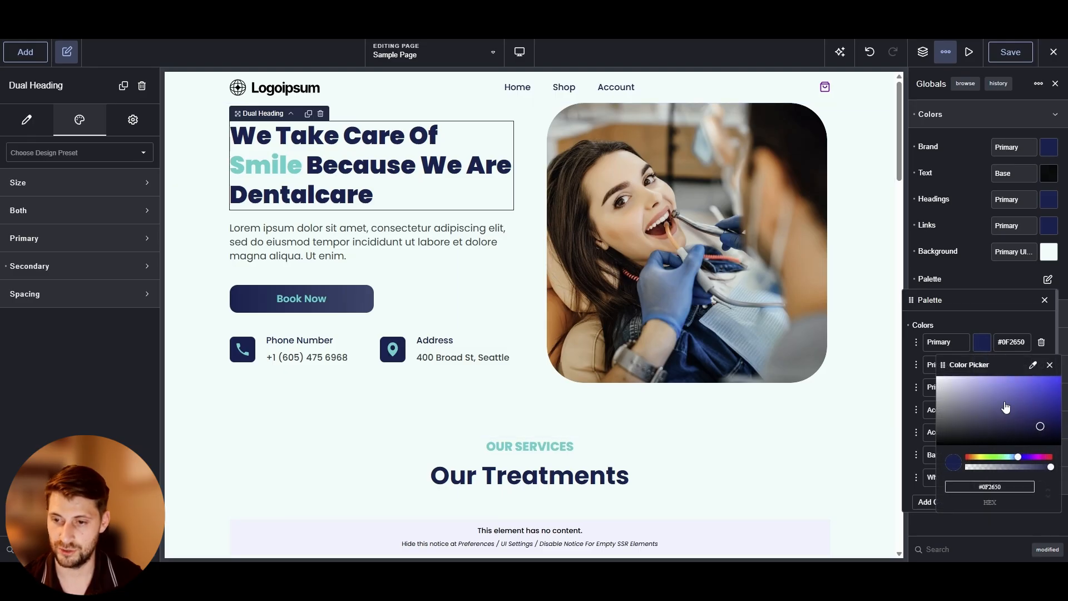
left_click(976, 415)
left_click(994, 458)
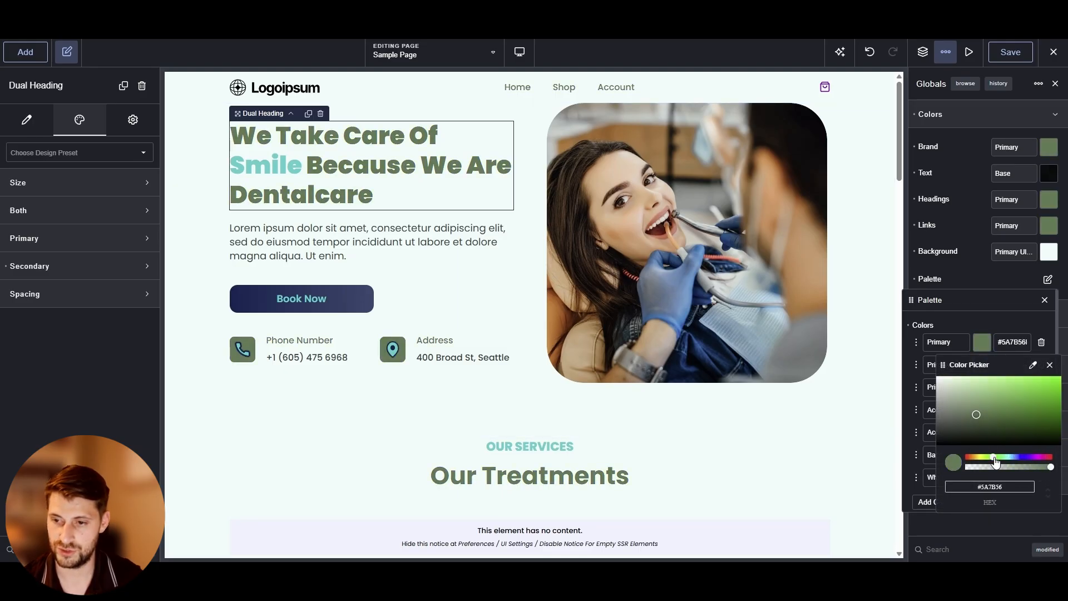
mouse_move(1009, 419)
left_mouse_down()
mouse_move(1032, 415)
mouse_move(1015, 421)
left_mouse_up()
scroll(346, 271, "down", 10)
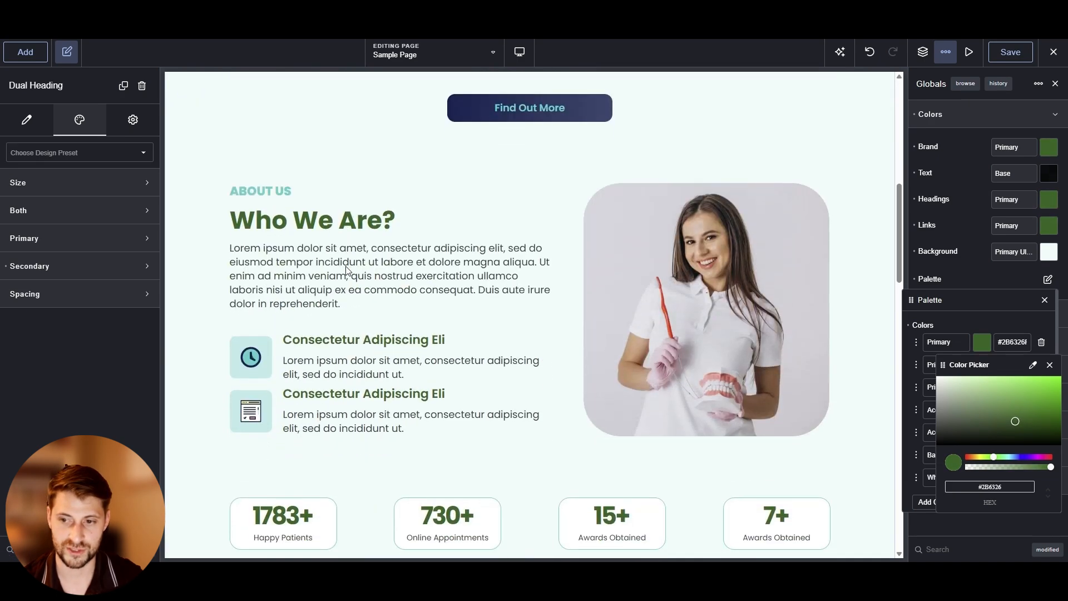
scroll(346, 271, "down", 10)
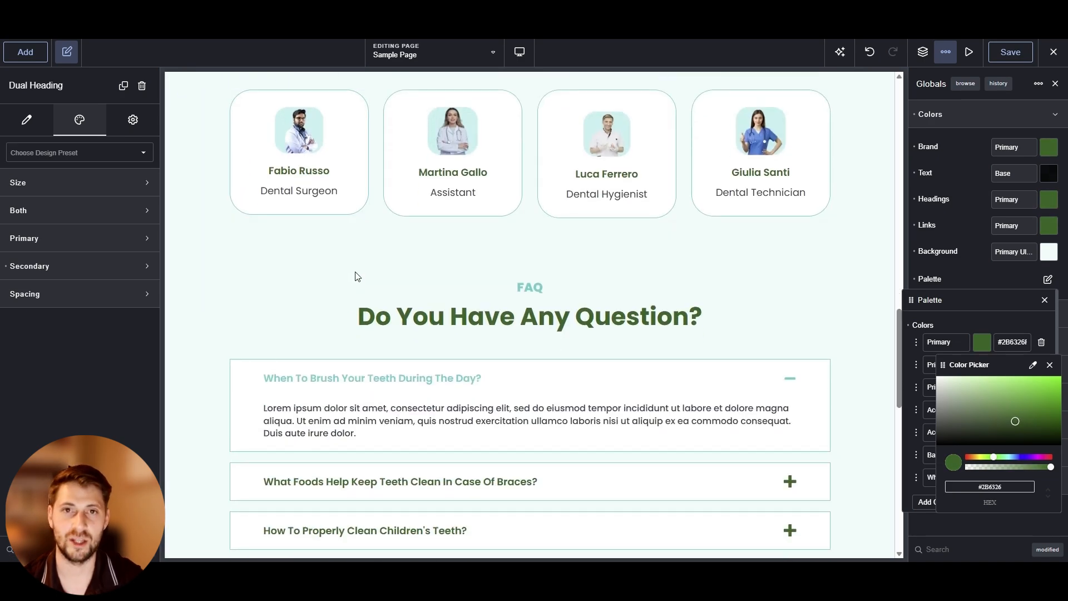
scroll(357, 276, "down", 3)
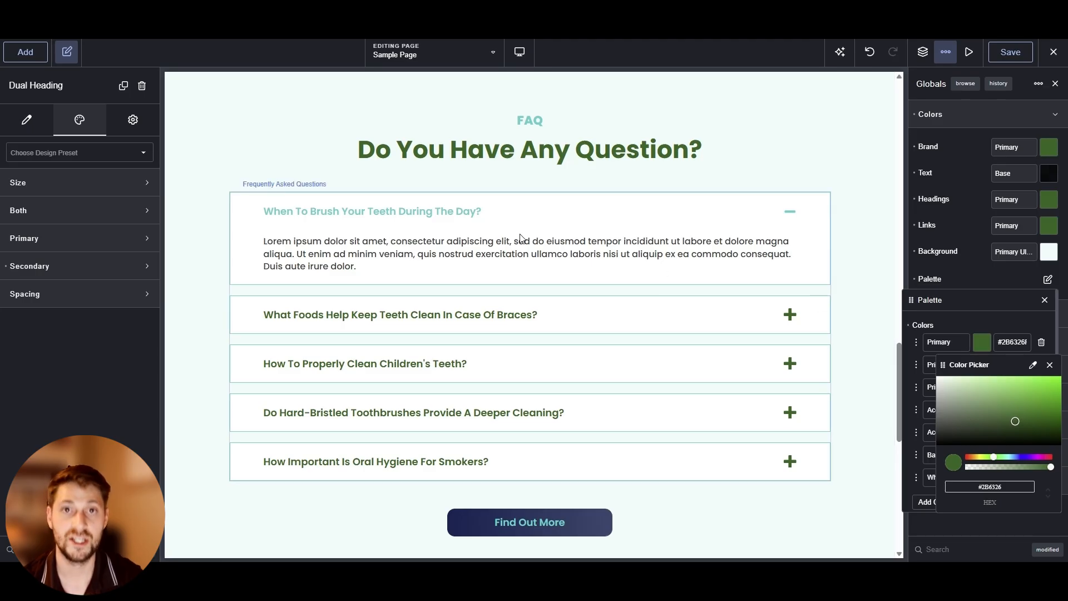
scroll(287, 230, "down", 9)
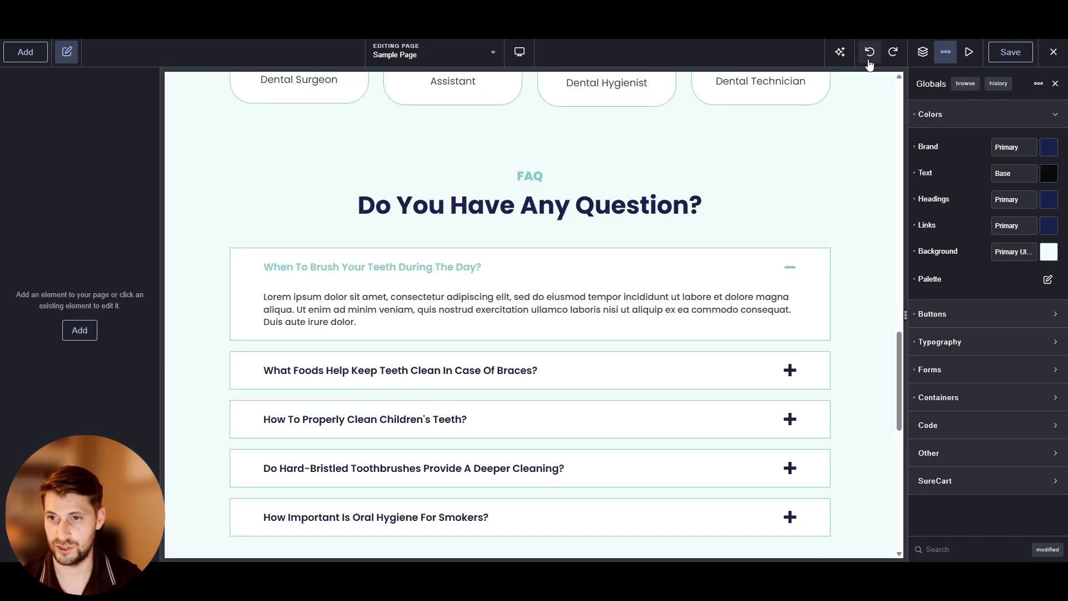
Try a white global Background colour, then switch it back to Primary Ultra Light
scroll(704, 314, "up", 5)
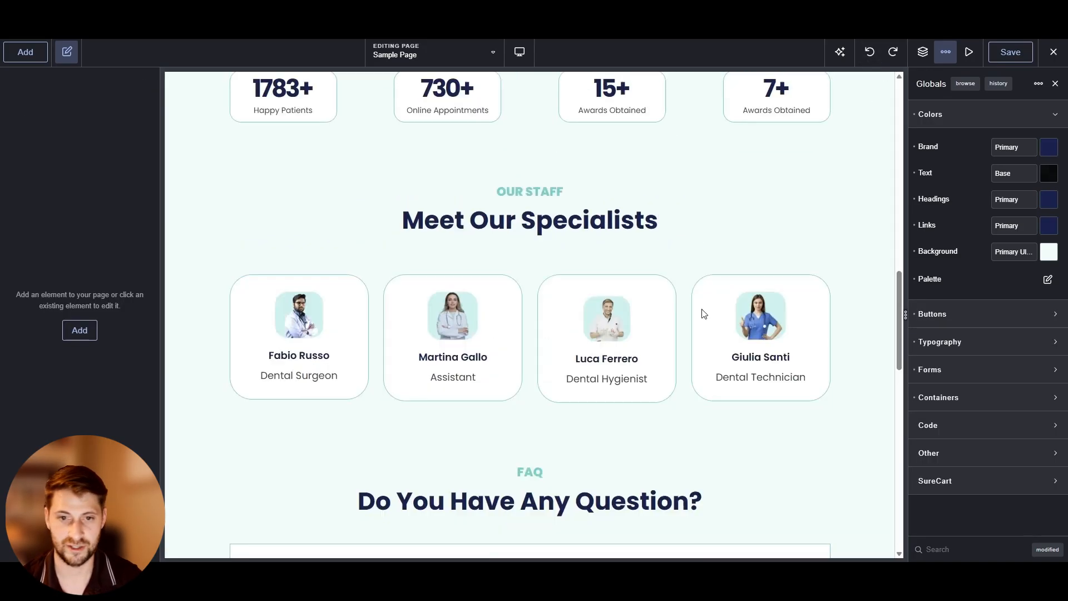
scroll(702, 311, "up", 10)
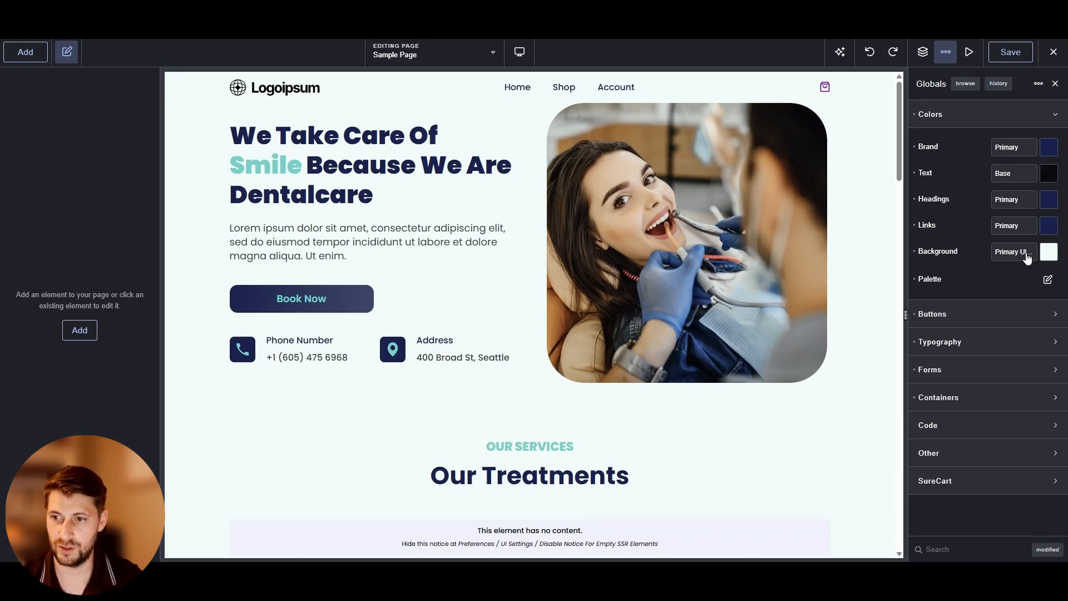
left_click(1048, 253)
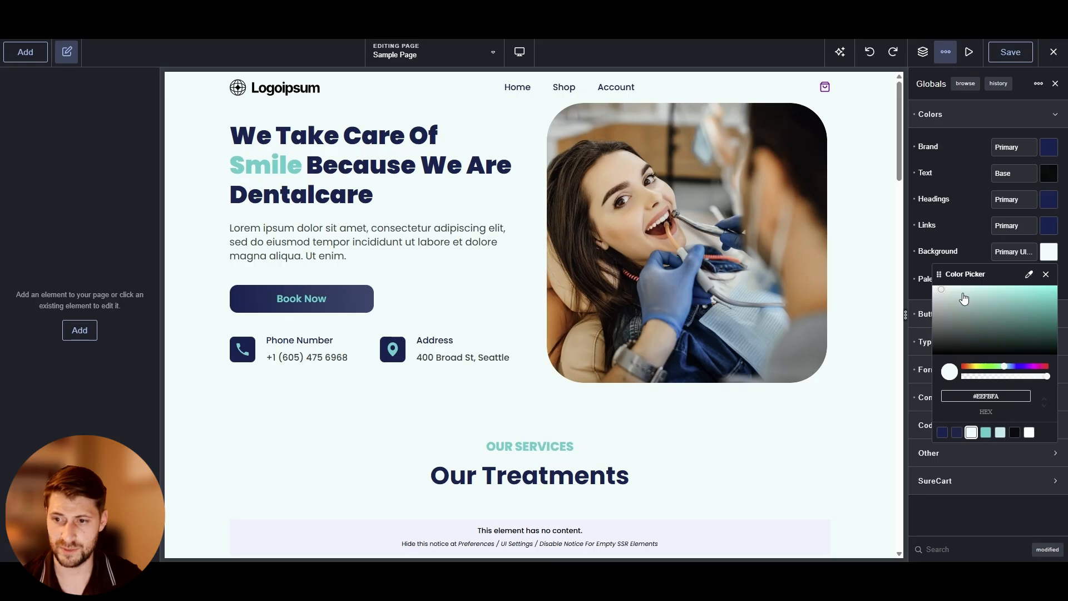
left_click_drag(963, 303, 986, 231)
left_click(985, 231)
left_click(1048, 251)
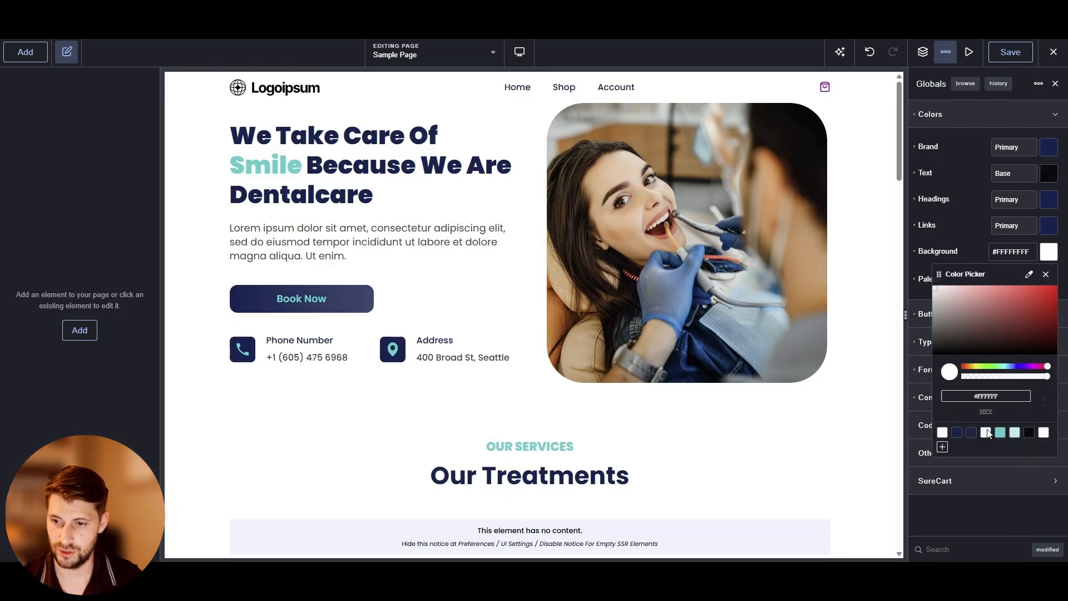
left_click(985, 433)
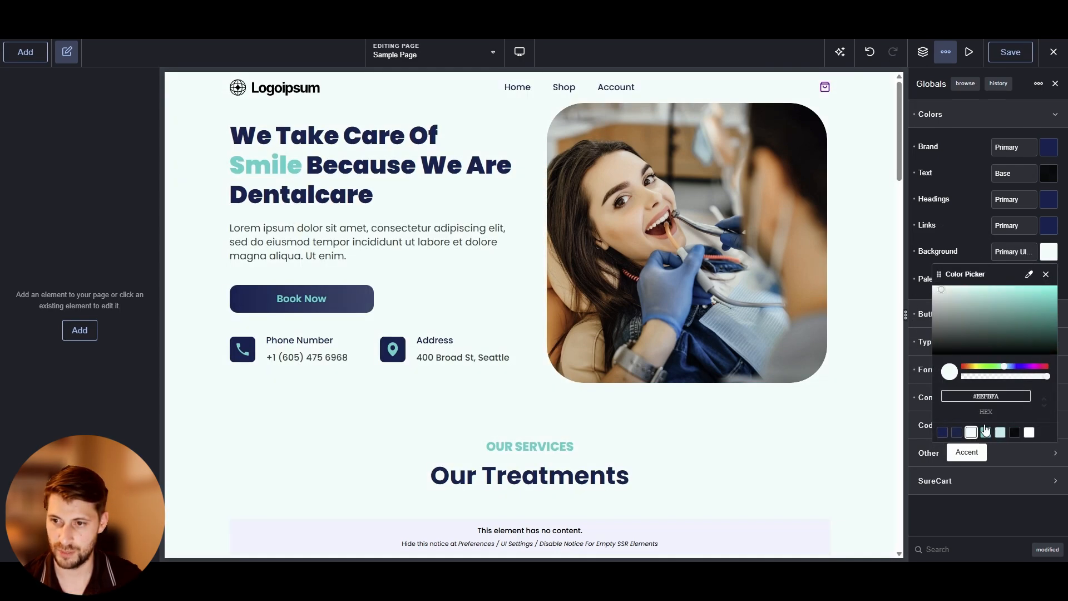
left_click(979, 243)
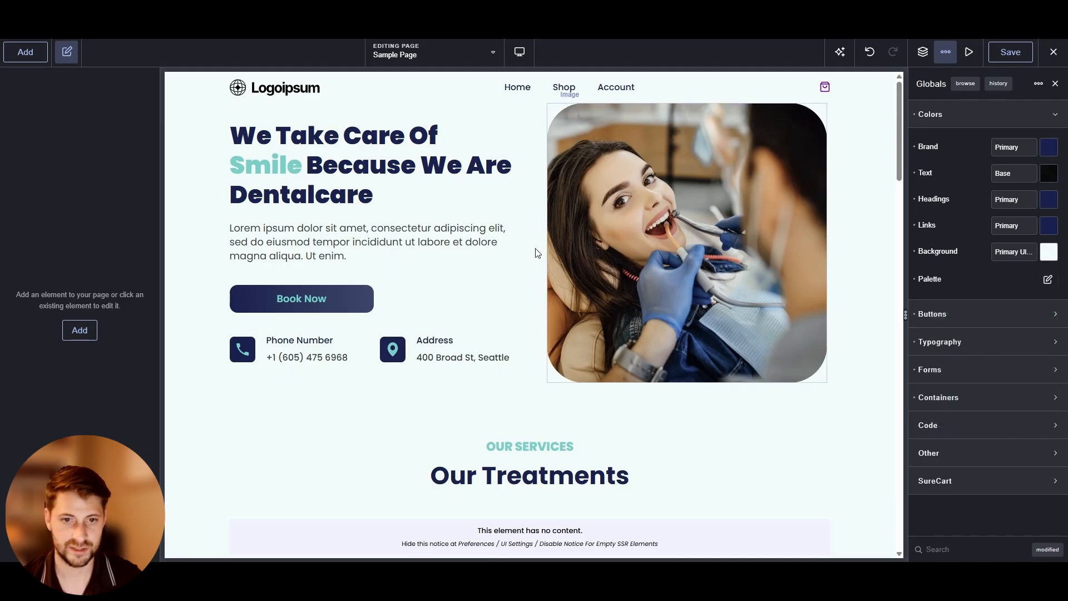
Expand the global Buttons settings and compare the Book Now button's Primary, Secondary, Custom and Text styles, ending on Primary
left_click(978, 124)
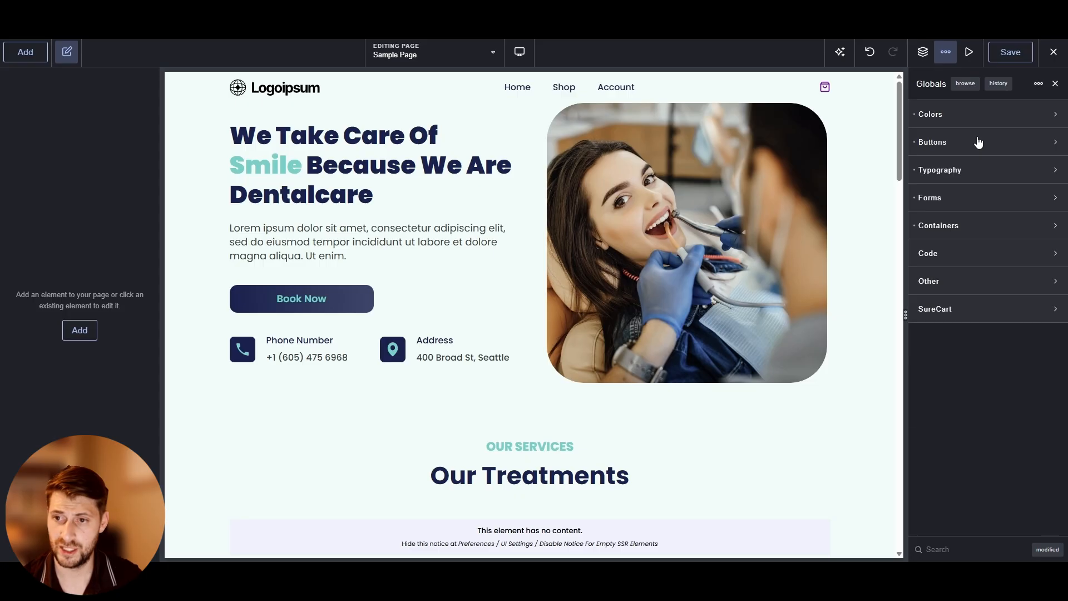
left_click(977, 142)
left_click(292, 300)
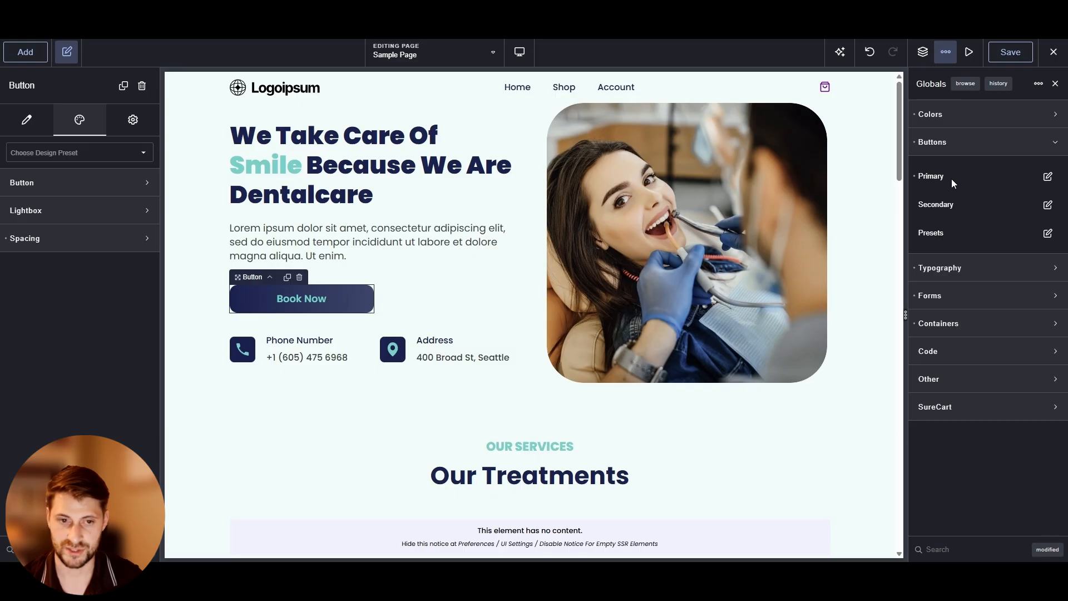
left_click(146, 184)
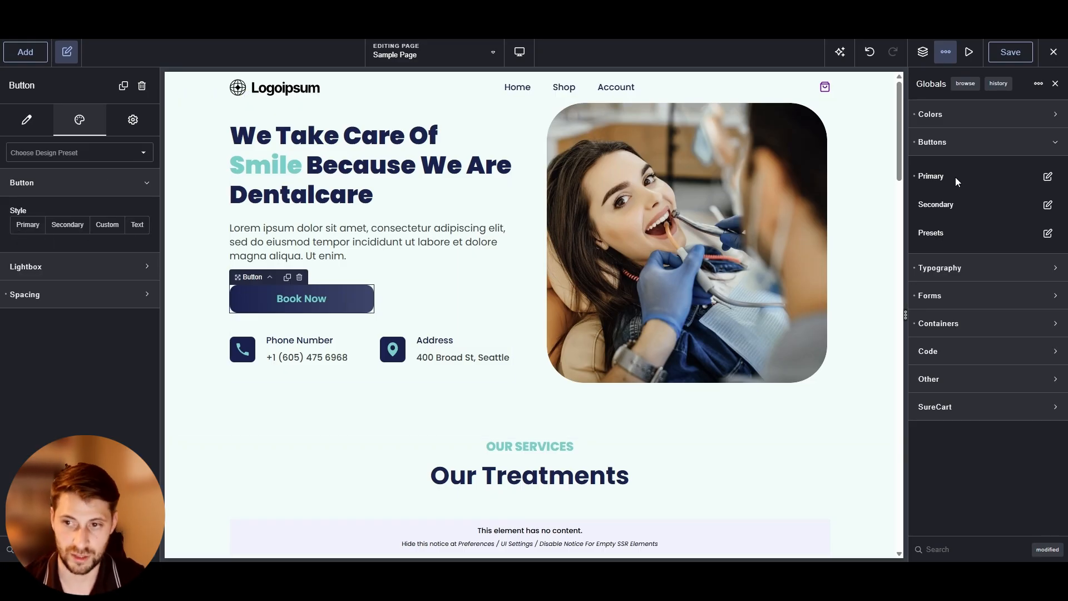
left_click(26, 226)
left_click(67, 226)
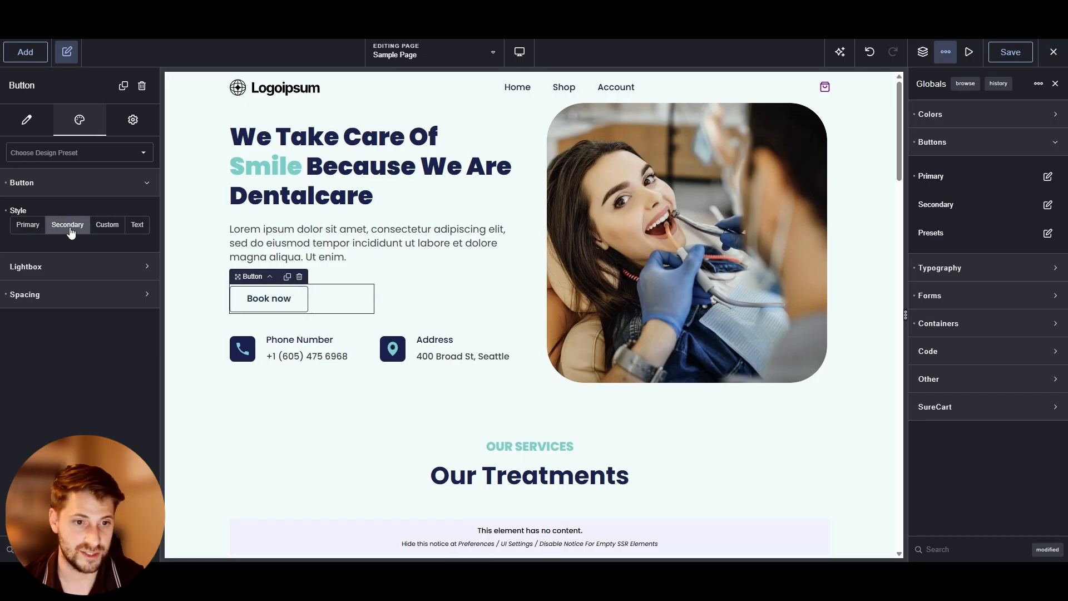
left_click(107, 226)
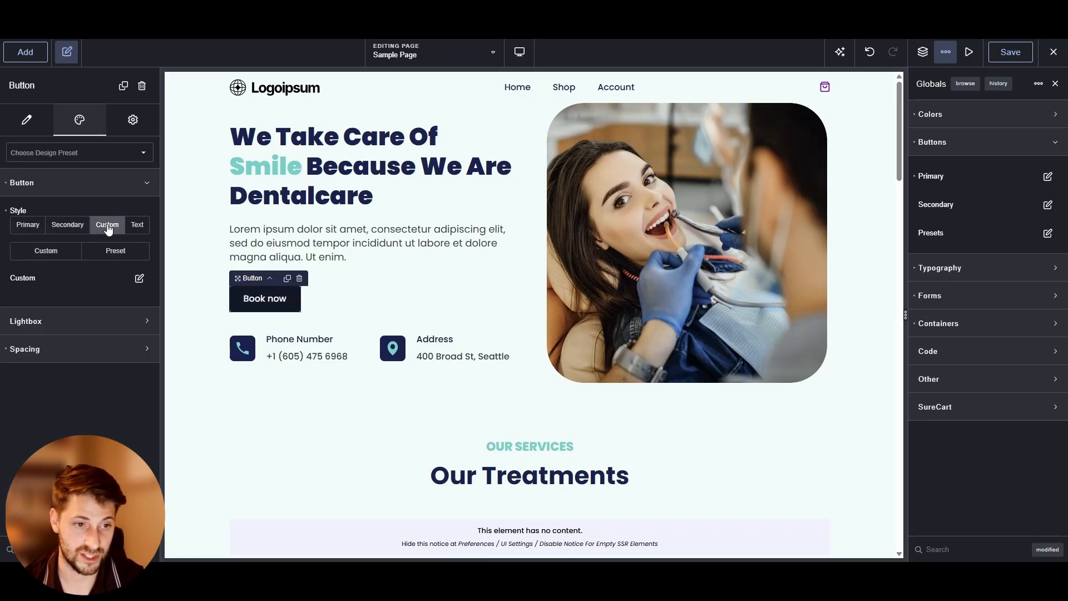
left_click(137, 225)
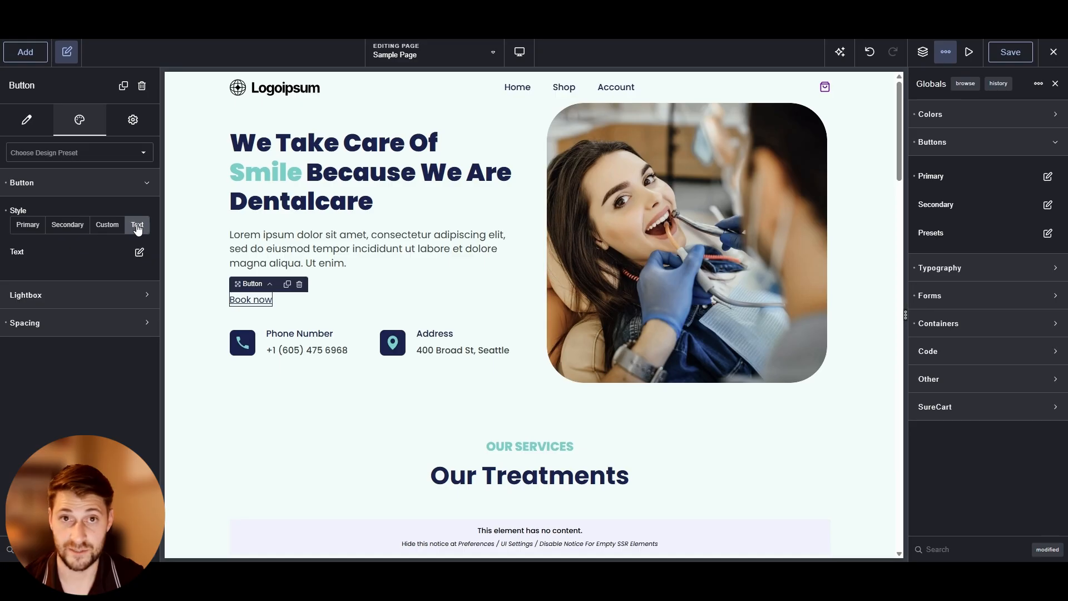
left_click(28, 226)
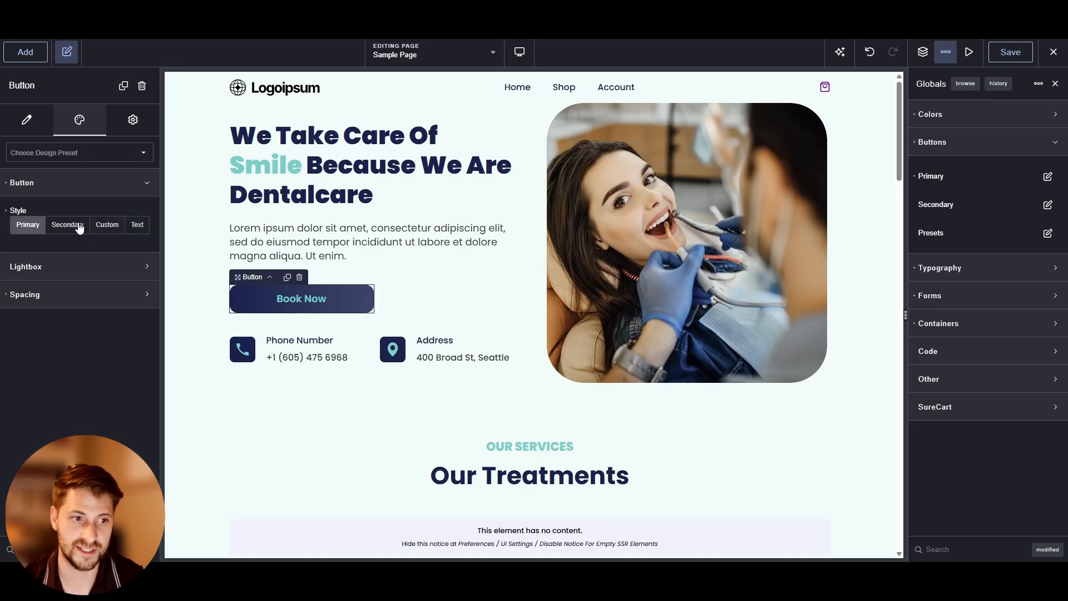
left_click(76, 225)
left_click(28, 224)
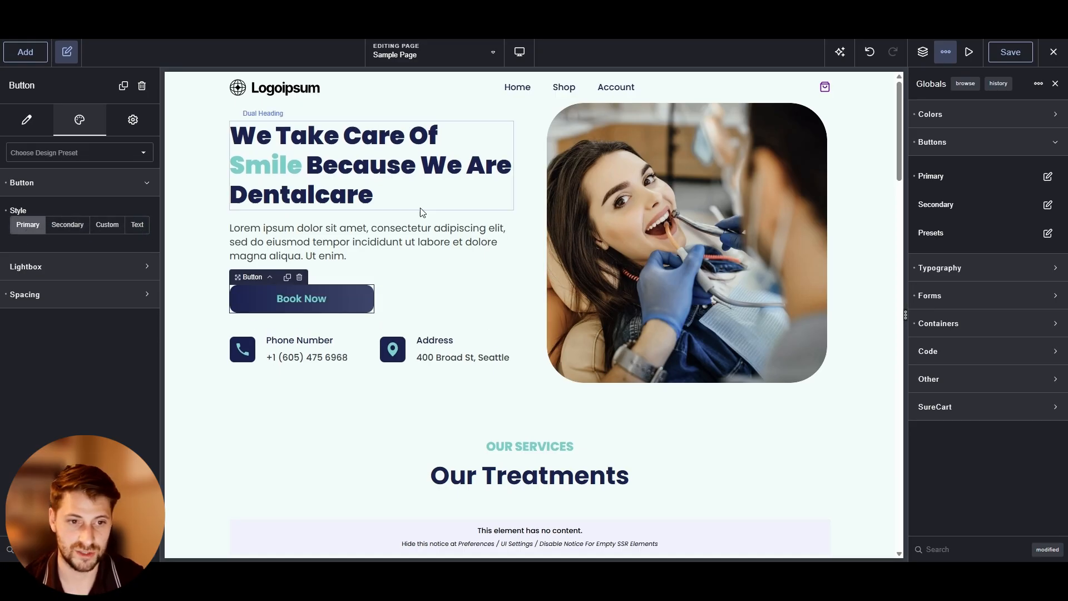
Try the Large size for the global Primary button style and preview it down the page
left_click(411, 235)
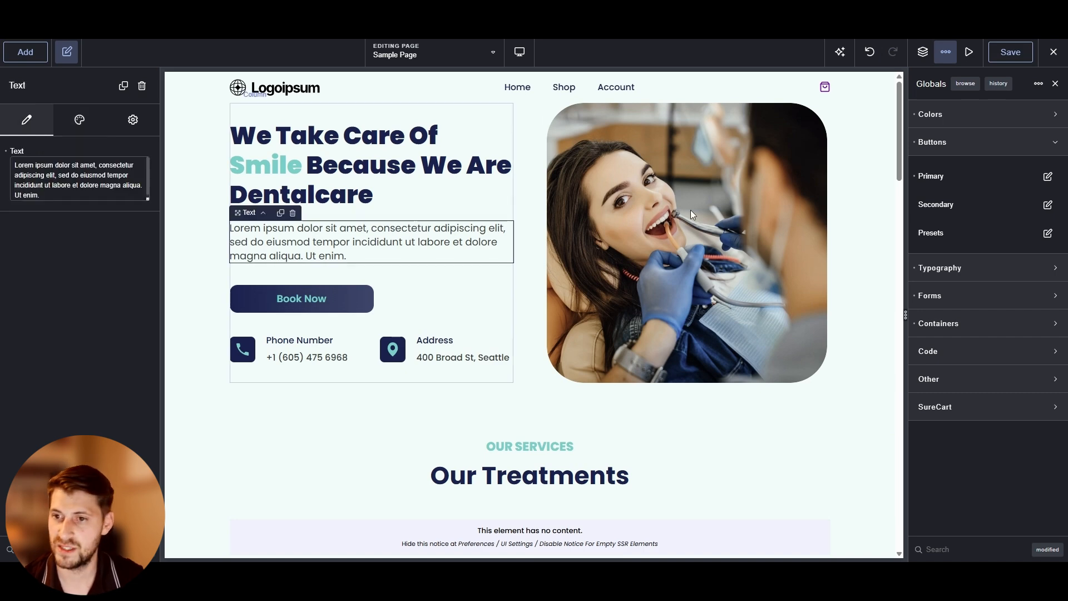
left_click(1047, 176)
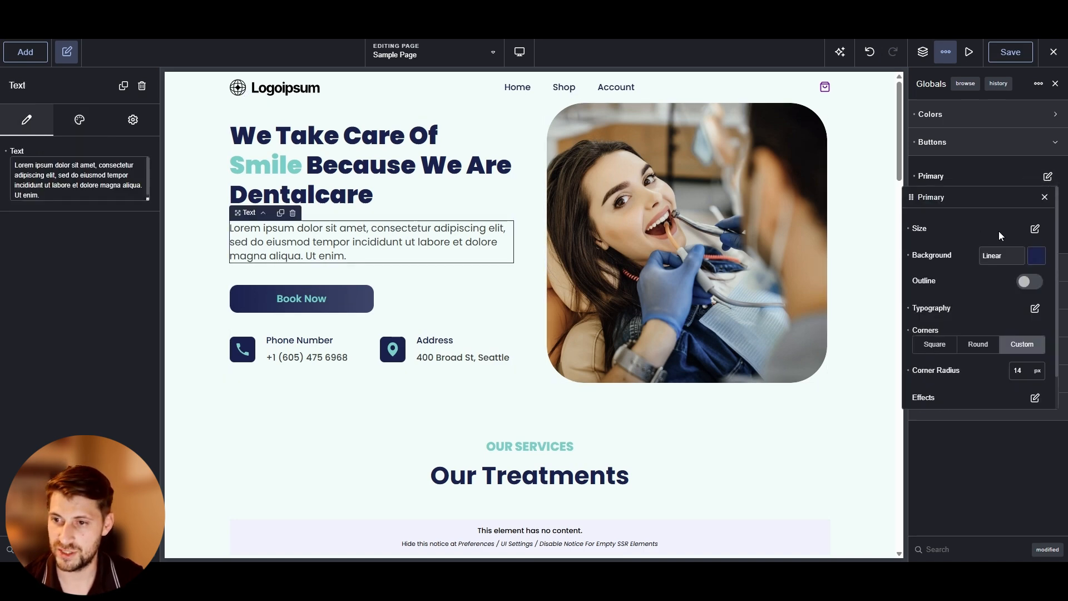
left_click(1035, 229)
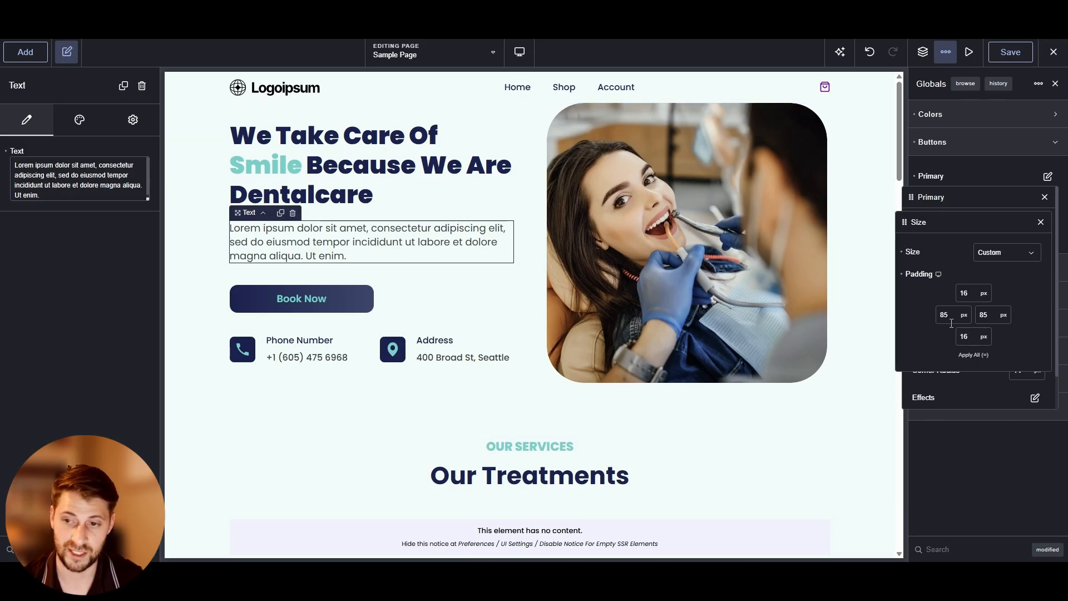
left_click(1010, 255)
left_click(998, 324)
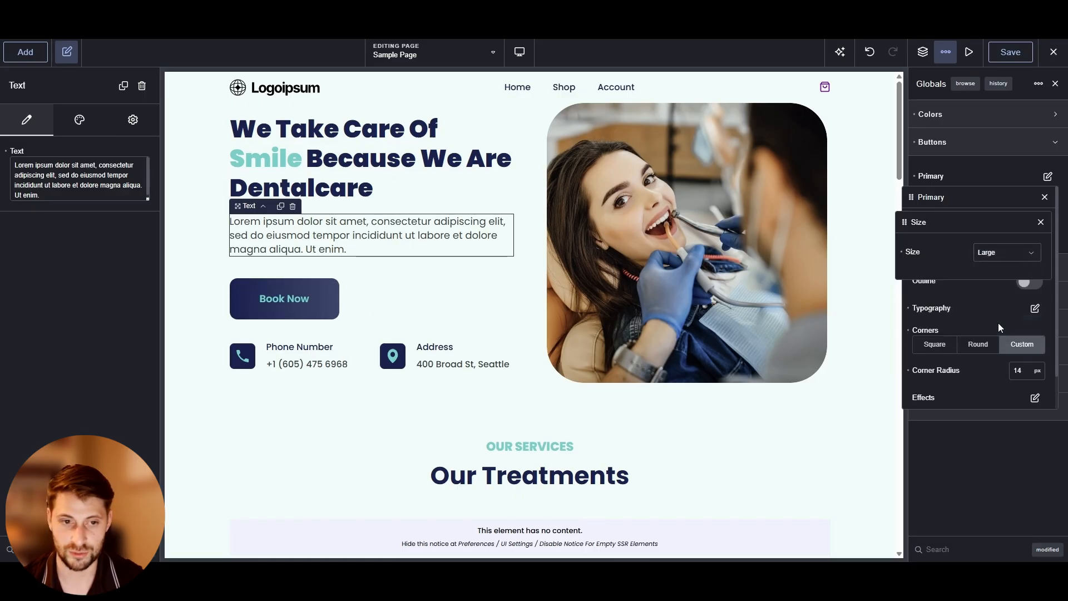
scroll(290, 292, "down", 7)
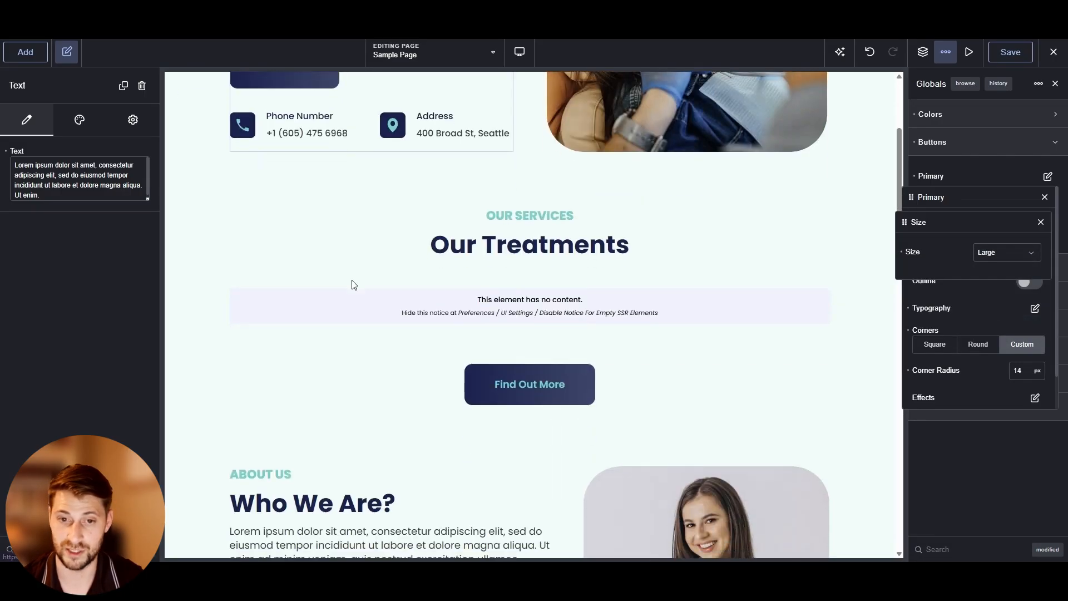
scroll(567, 245, "up", 7)
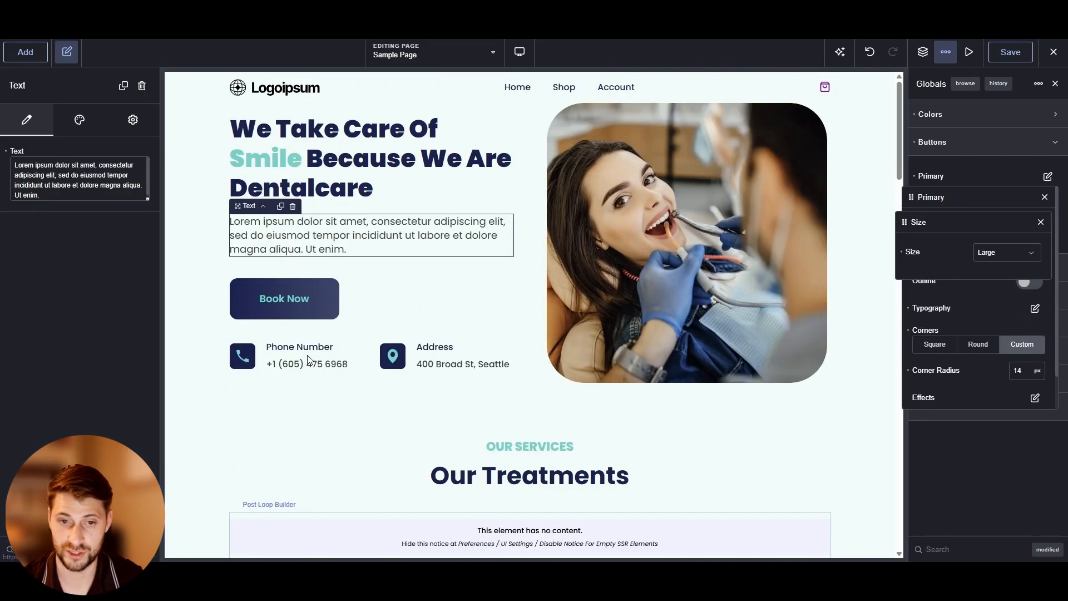
Try the Small size, then set the Primary button size to Custom with 40 px side padding
left_click(1010, 254)
left_click(993, 279)
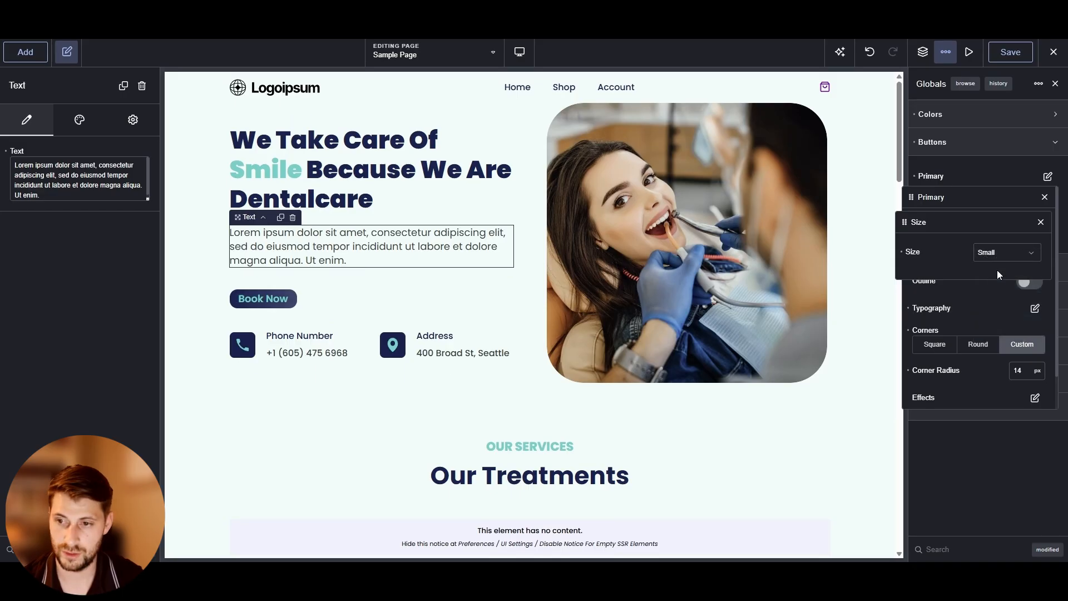
left_click(998, 253)
left_click(995, 258)
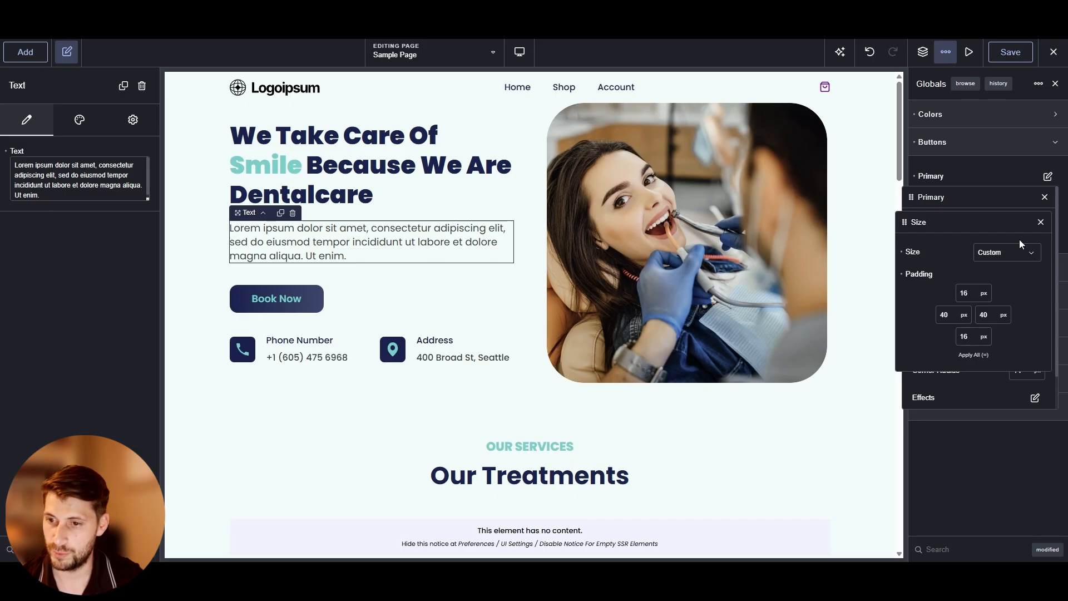
left_click(983, 177)
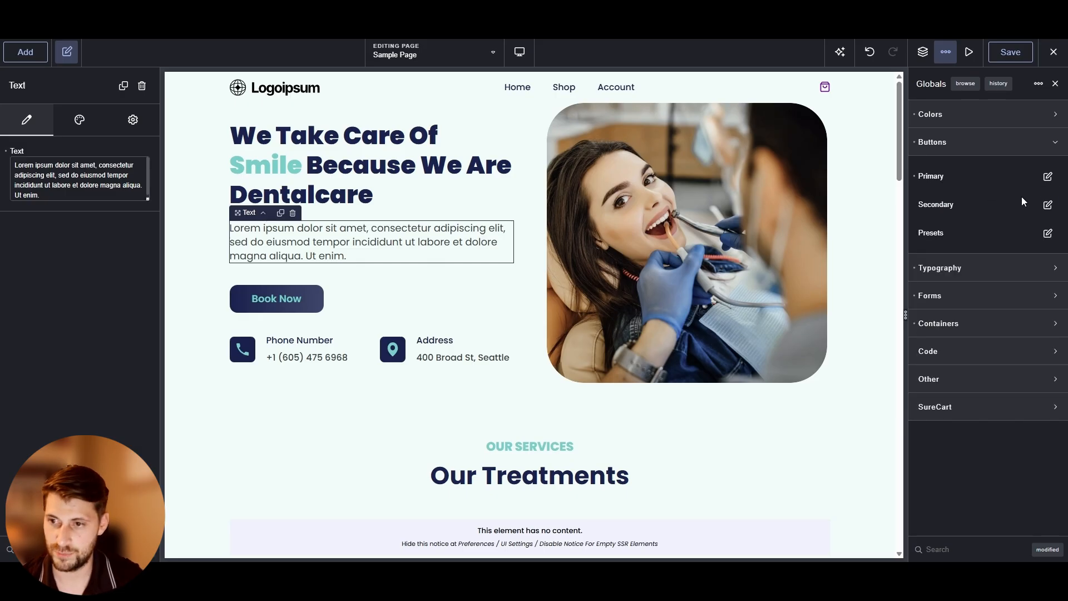
Set the global Secondary button size to Default
left_click(1048, 204)
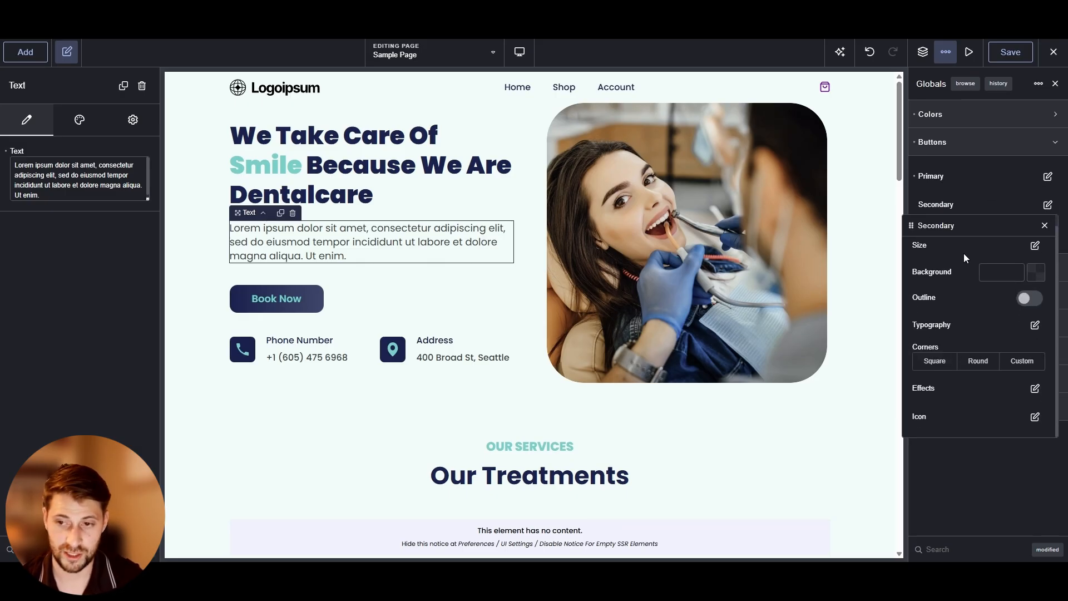
left_click(1034, 247)
left_click(1008, 287)
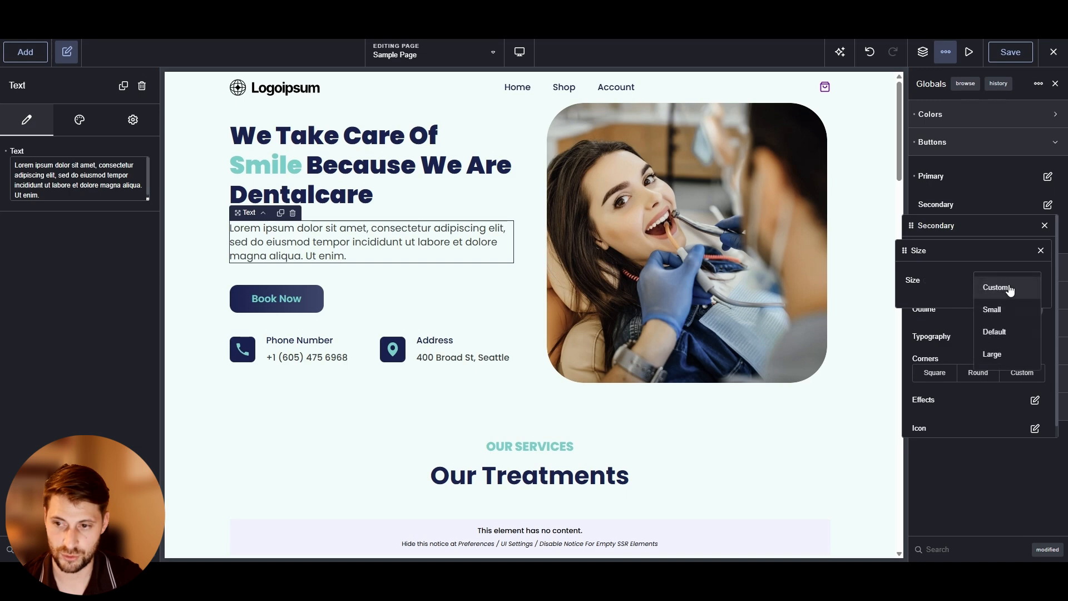
left_click(996, 332)
left_click(987, 329)
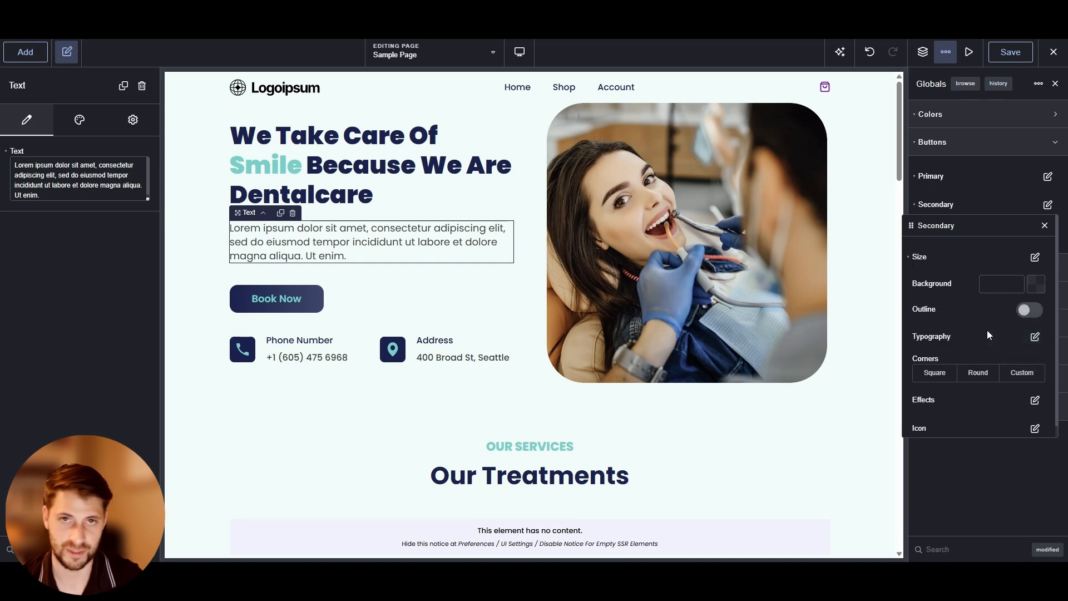
Set the Secondary button background to the Accent colour and its corners to Round
left_click(1030, 289)
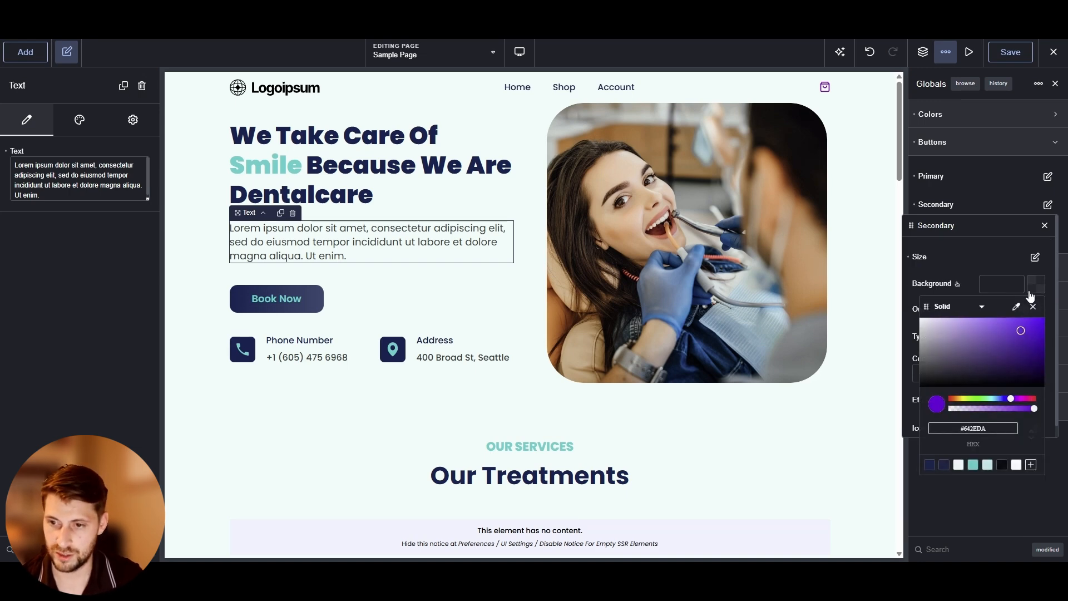
left_click(975, 470)
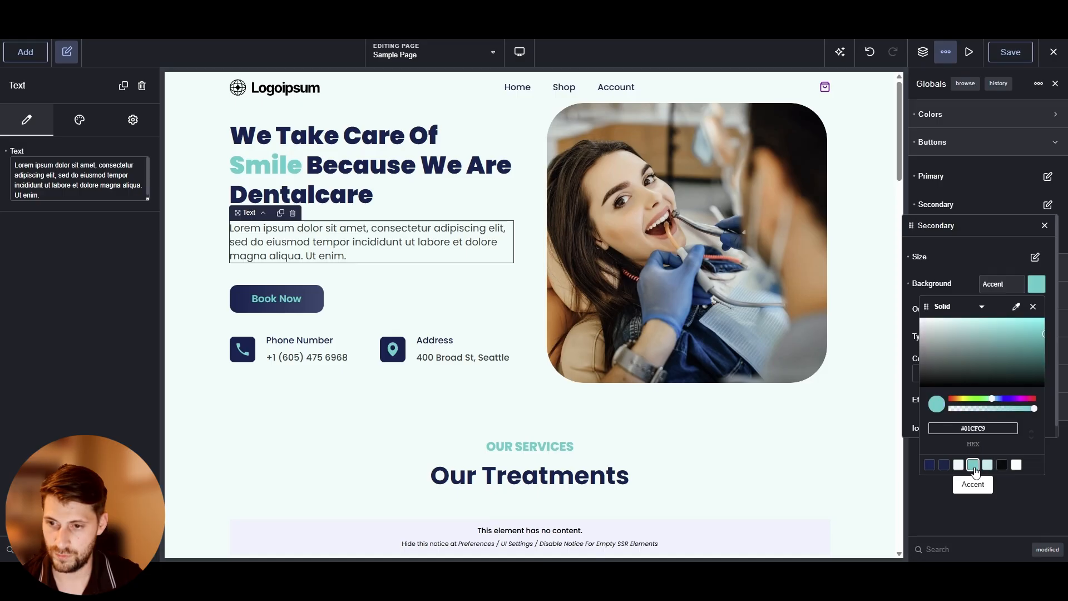
left_click(970, 272)
left_click(1035, 336)
left_click(1036, 251)
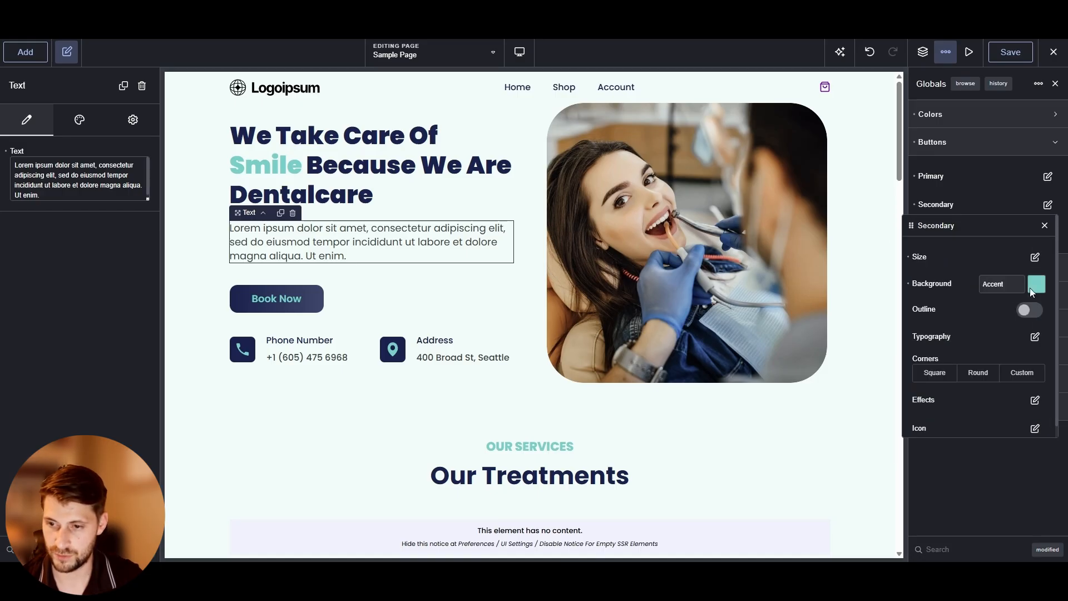
left_click(970, 373)
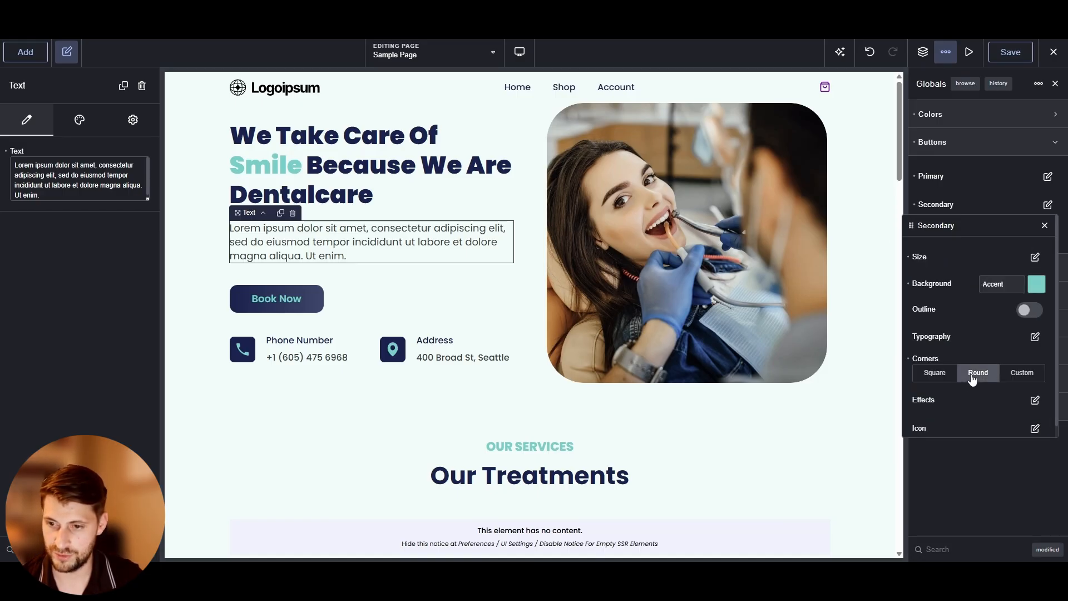
scroll(968, 381, "down", 1)
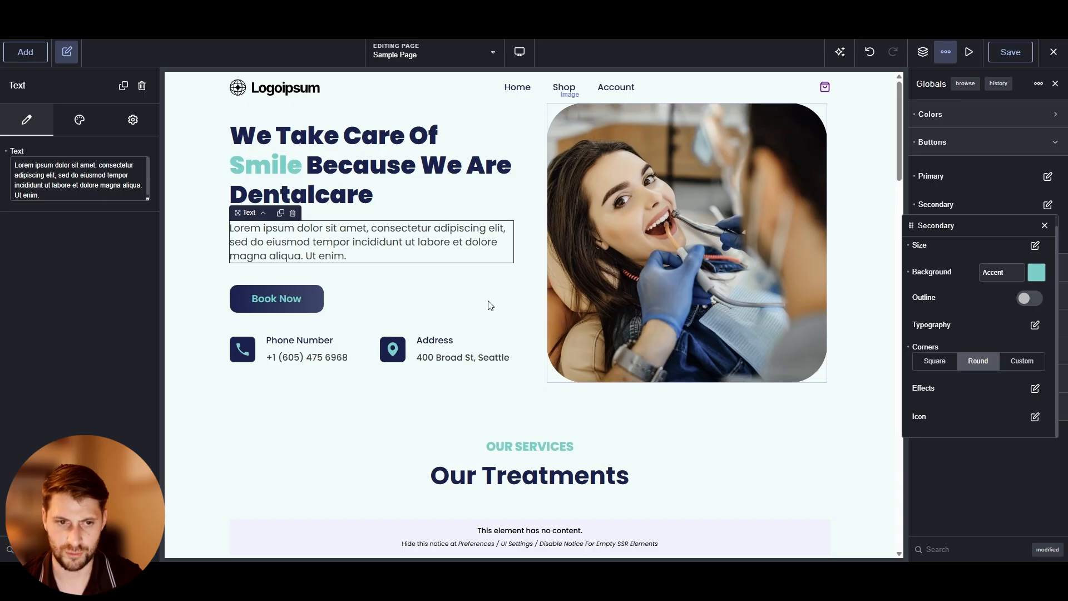
Duplicate the hero Book Now button so one copy uses the Primary style and the other the Secondary style
left_click(303, 301)
left_click(67, 224)
left_click(267, 273)
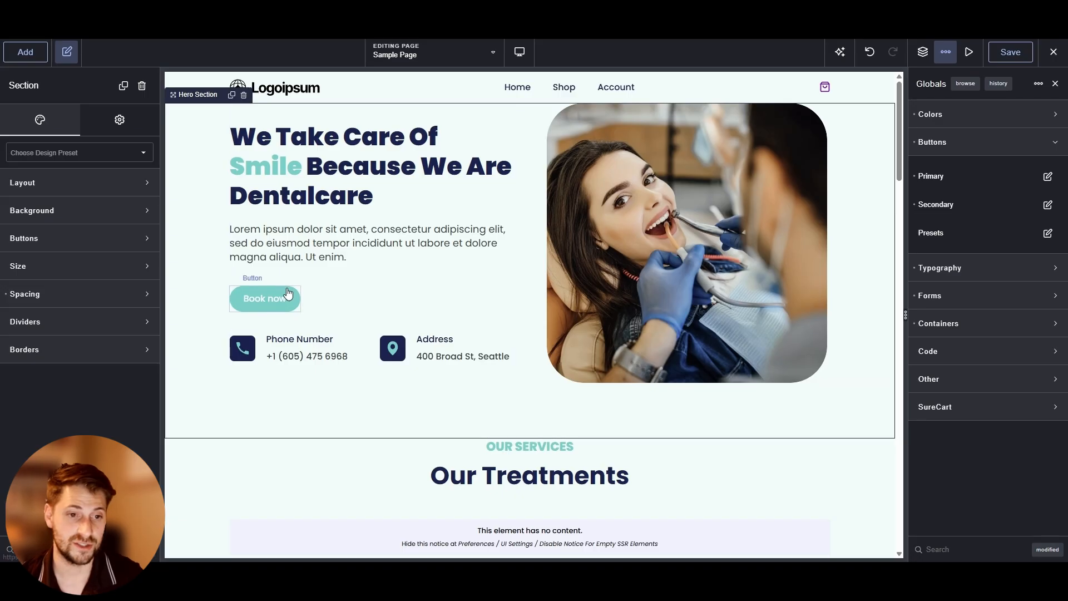
left_click(267, 298)
left_click(27, 224)
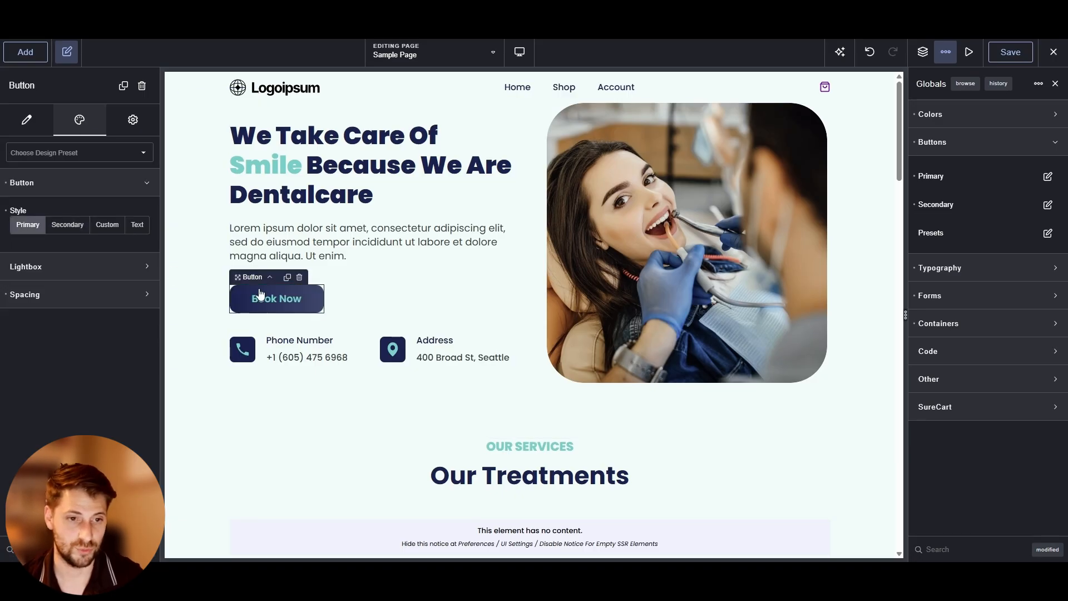
left_click(287, 277)
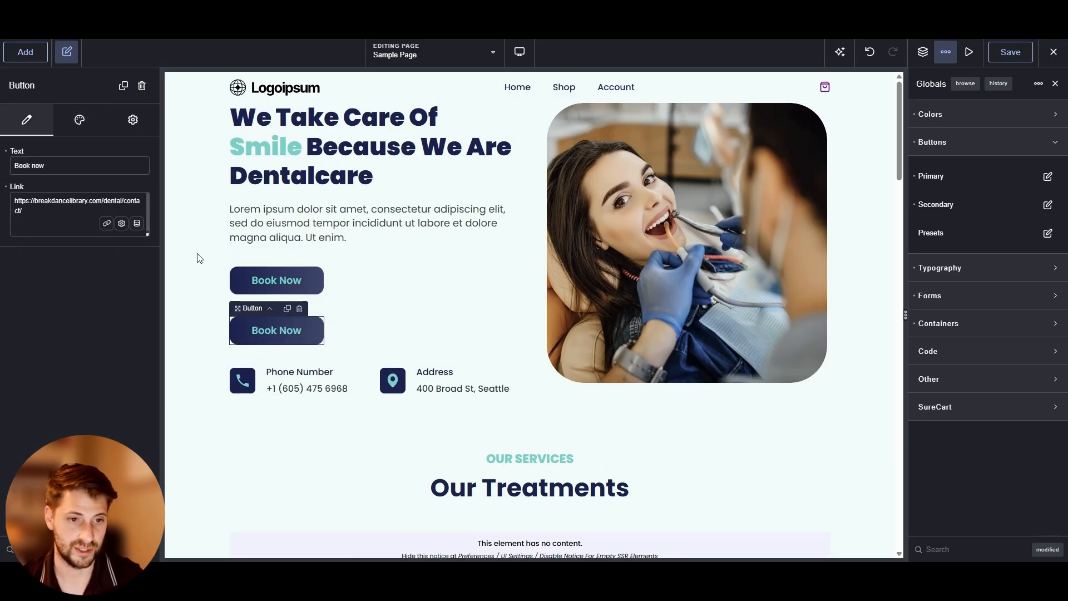
key("ctrl+z")
key("ctrl+z")
Add a Div below the hero text and move both Book Now buttons into it
left_click(16, 53)
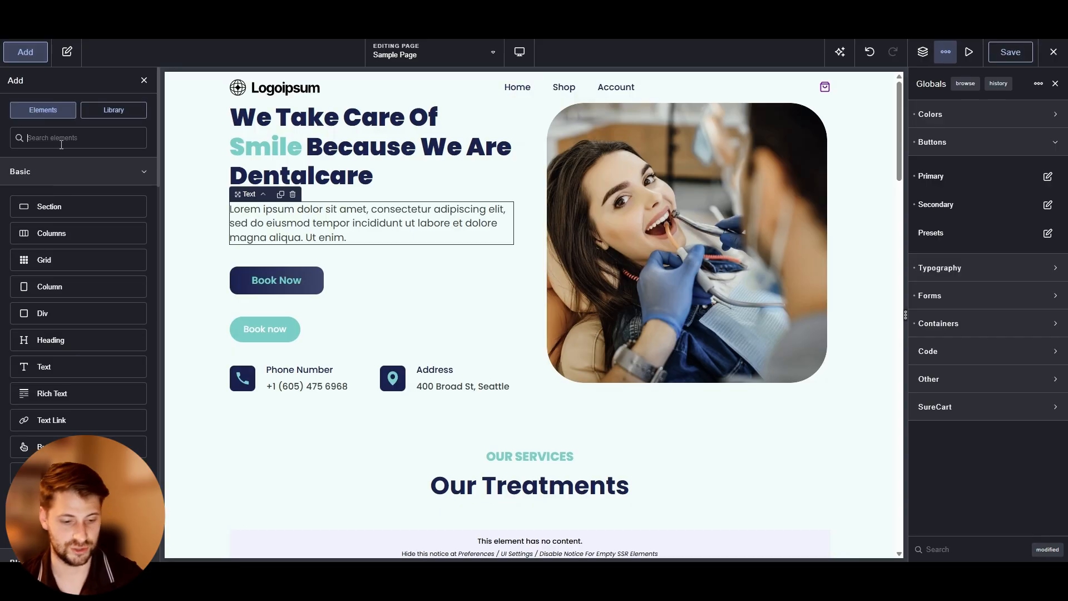
left_click(61, 313)
left_click(264, 409)
left_click_drag(245, 380, 242, 347)
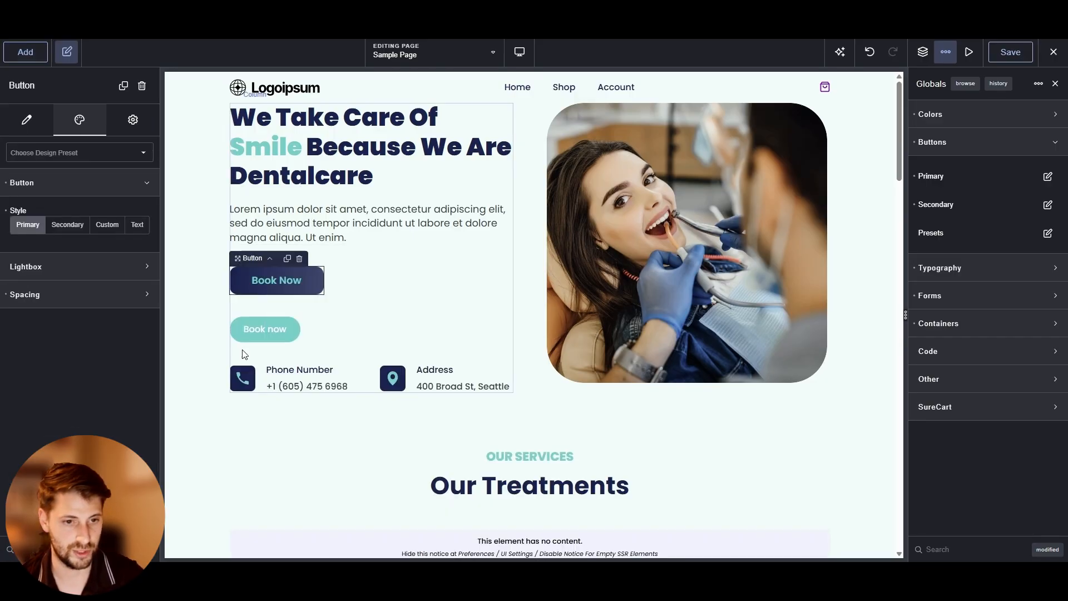
left_click(255, 337)
left_click(270, 308)
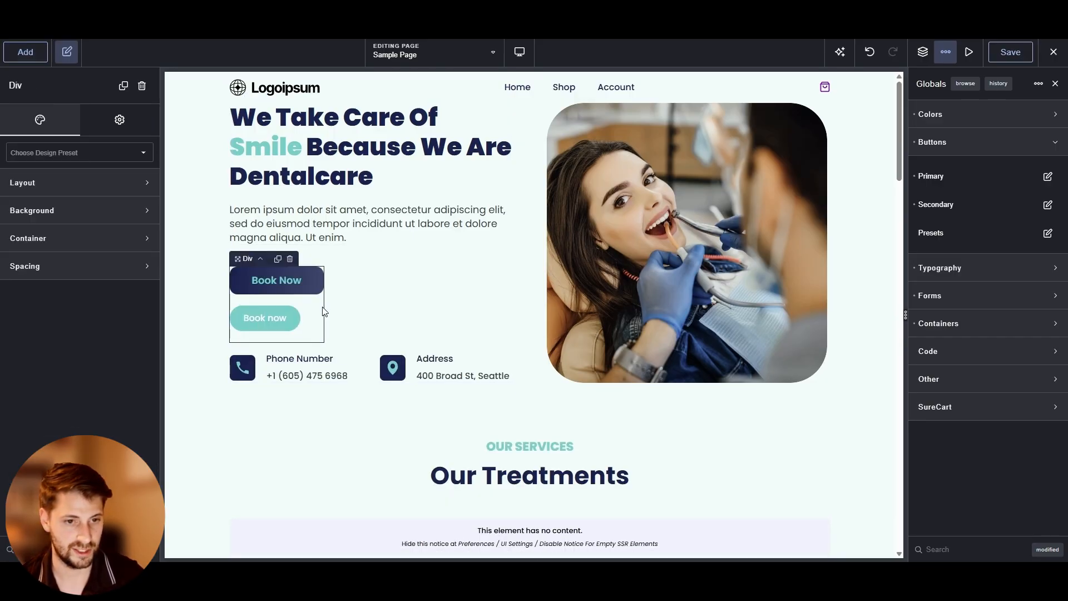
Lay out the button Div horizontally with a 25 px gap and centred vertical alignment
left_click(77, 183)
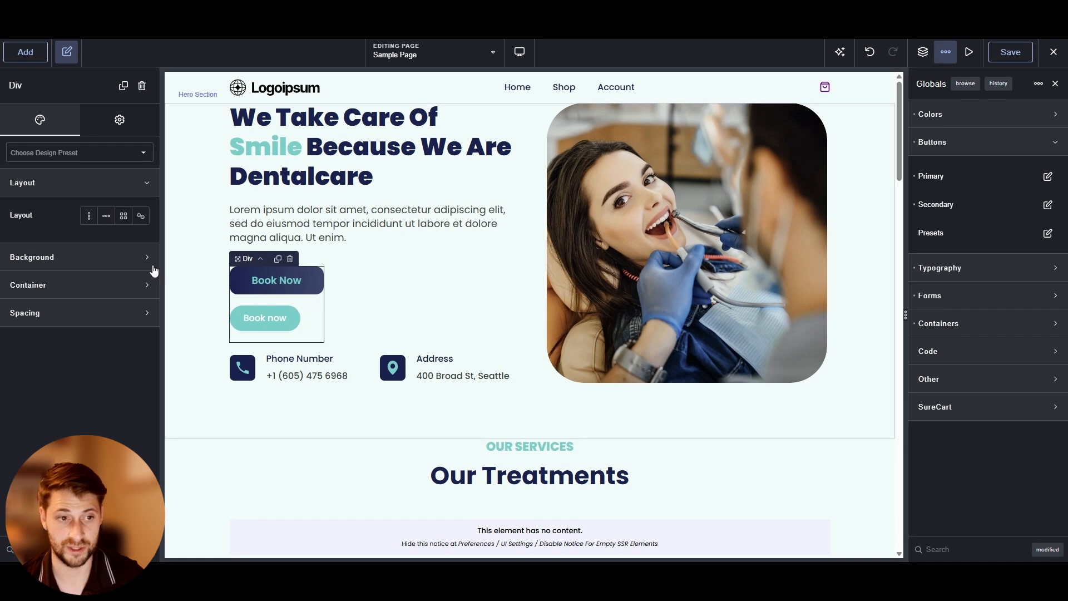
left_click(103, 218)
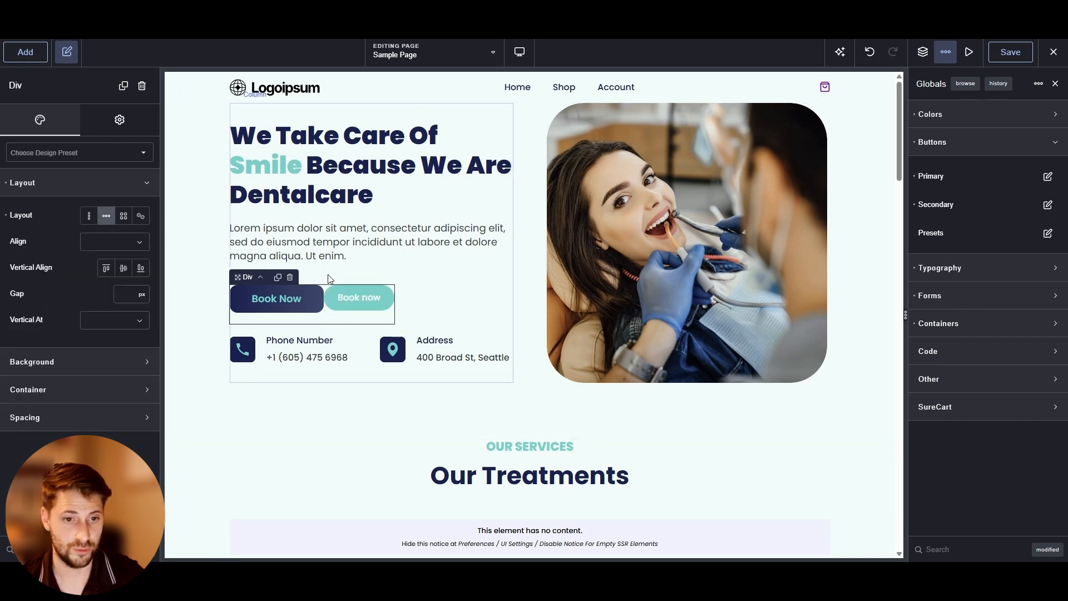
left_click(116, 297)
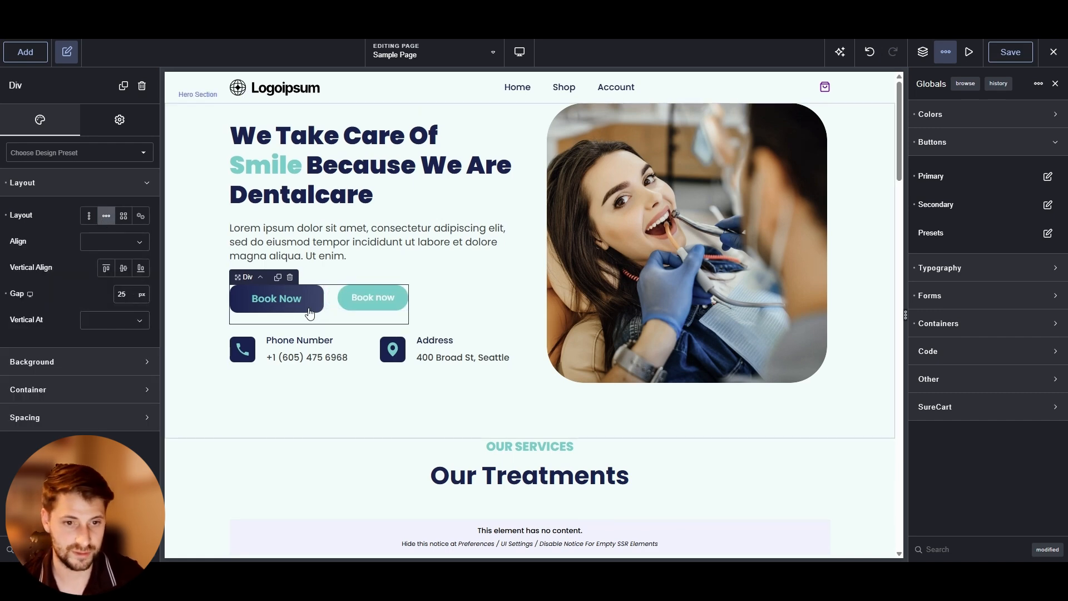
left_click(359, 305)
left_click(330, 309)
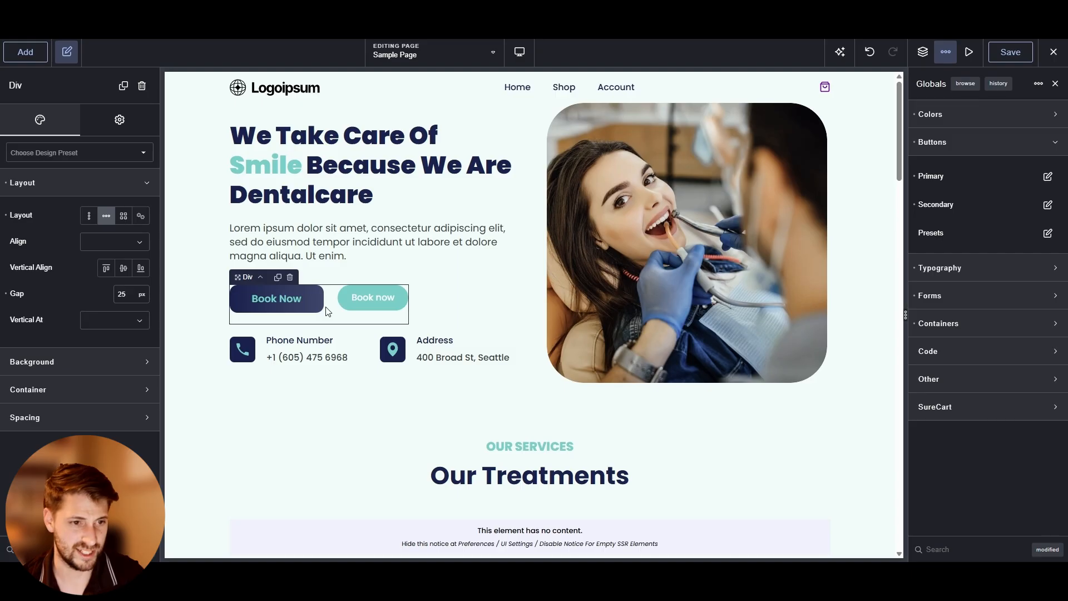
left_click(125, 271)
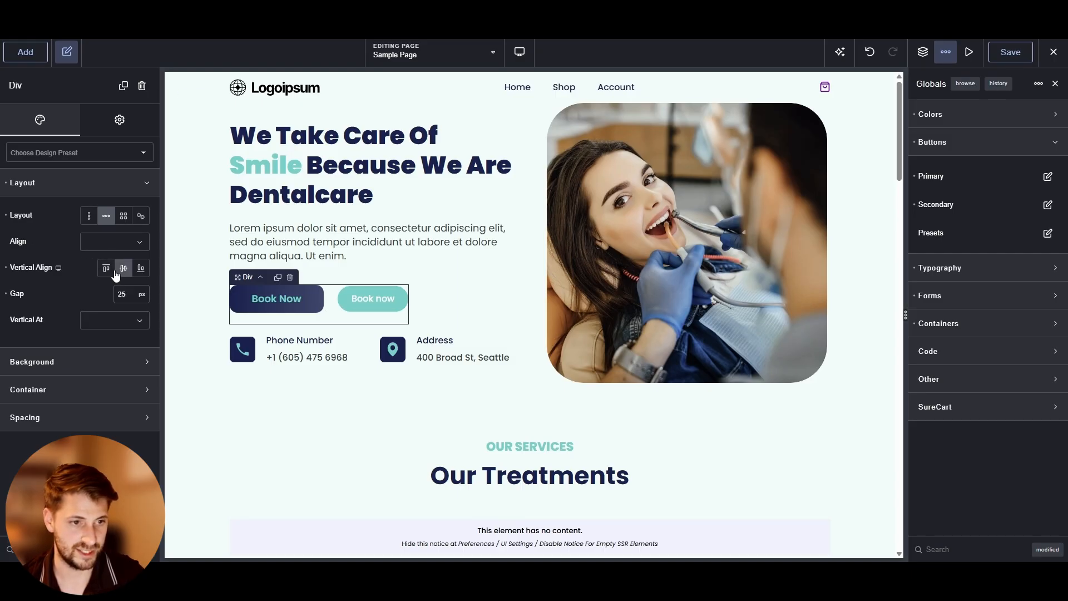
left_click(365, 255)
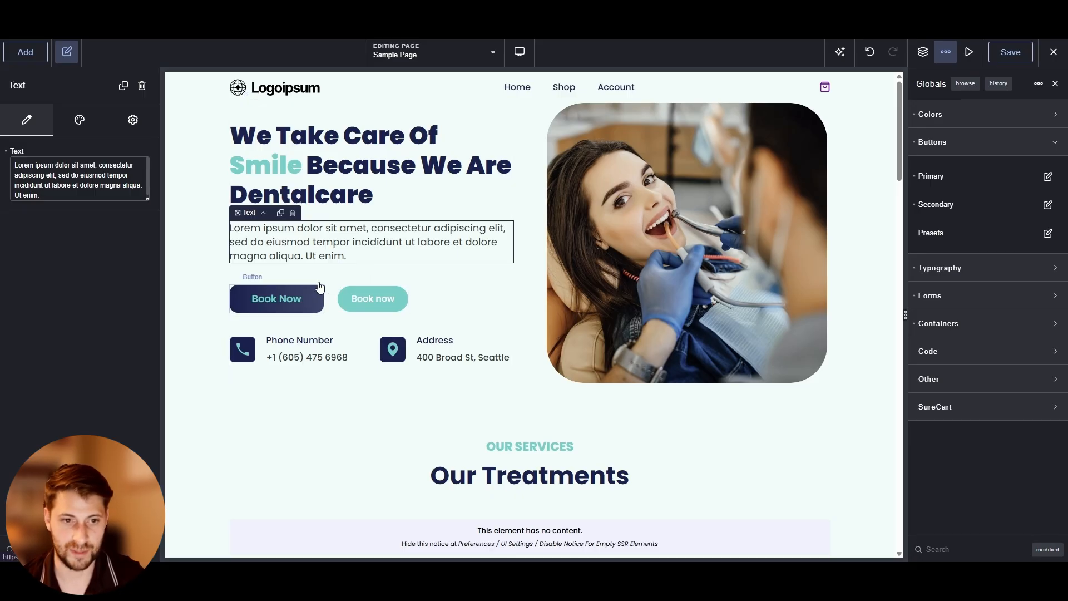
Preview the hero at the tablet and phone breakpoints, ending on Phone Portrait
mouse_move(520, 52)
left_click(550, 117)
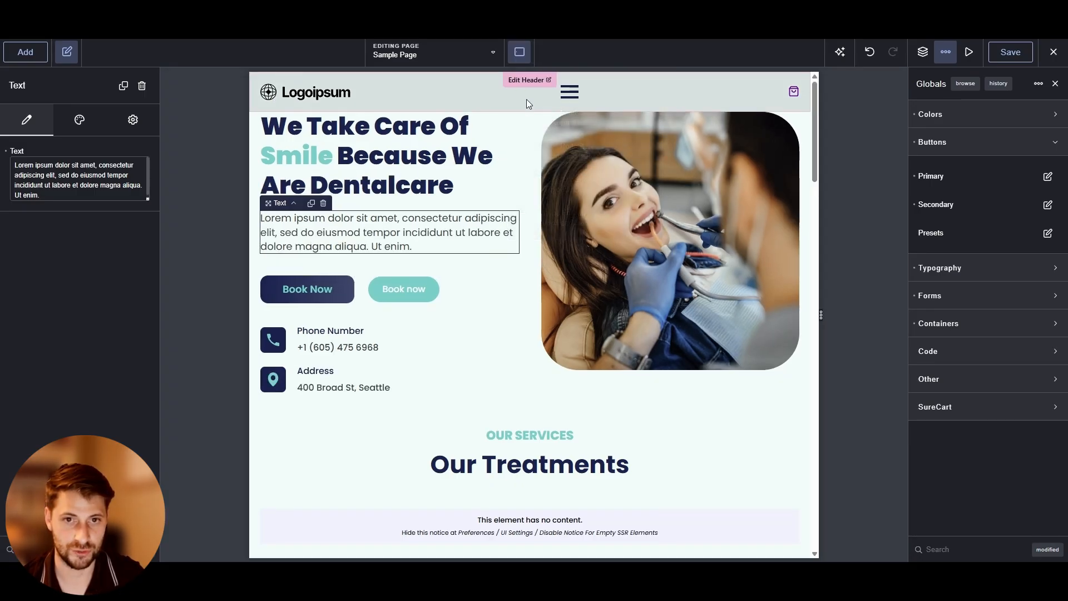
left_click(539, 149)
mouse_move(520, 52)
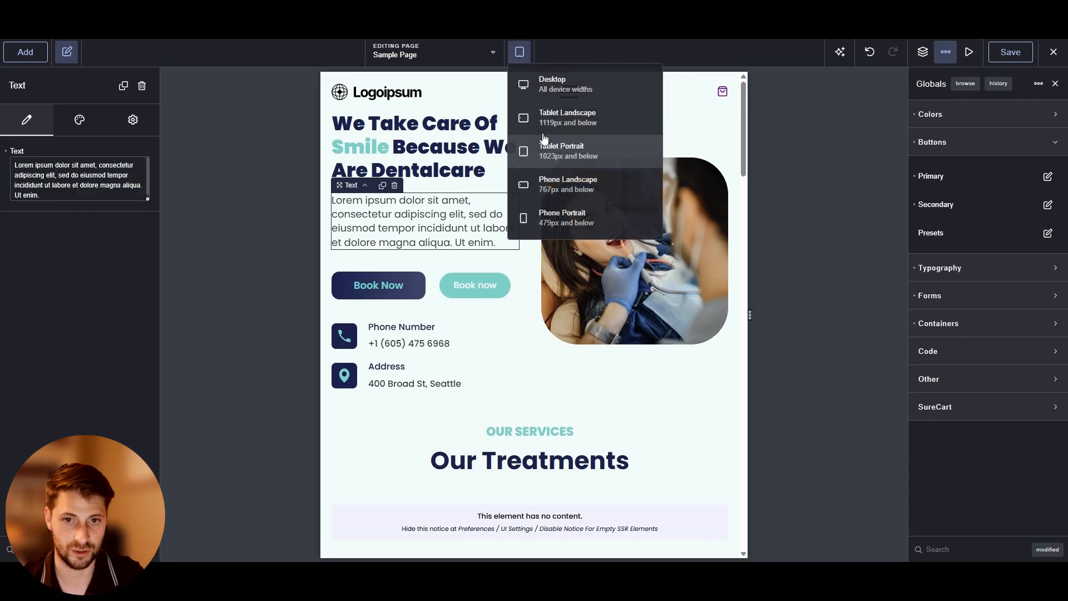
left_click(545, 181)
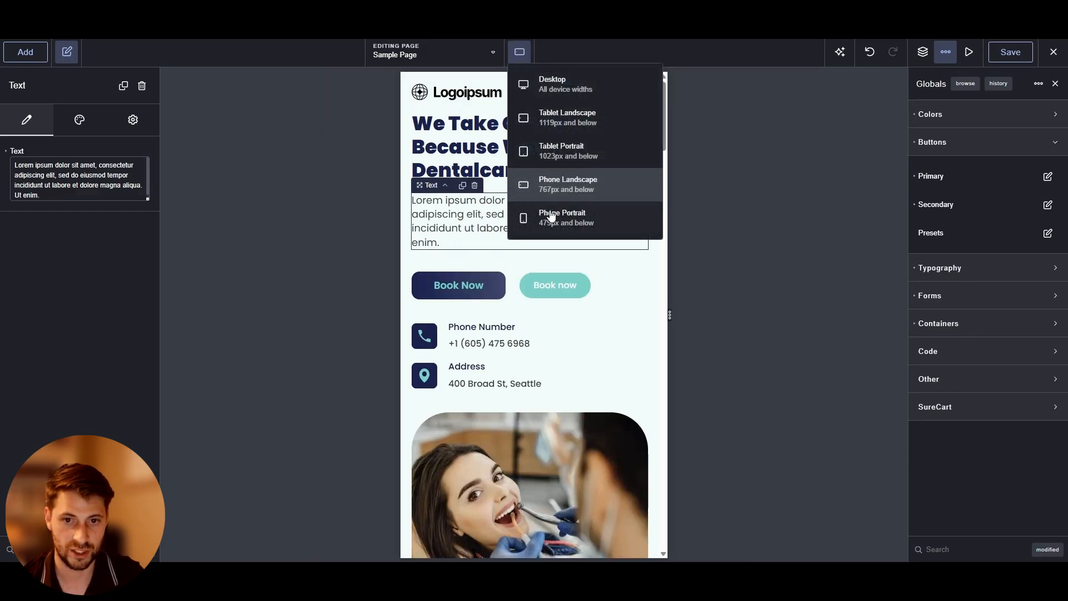
left_click(551, 218)
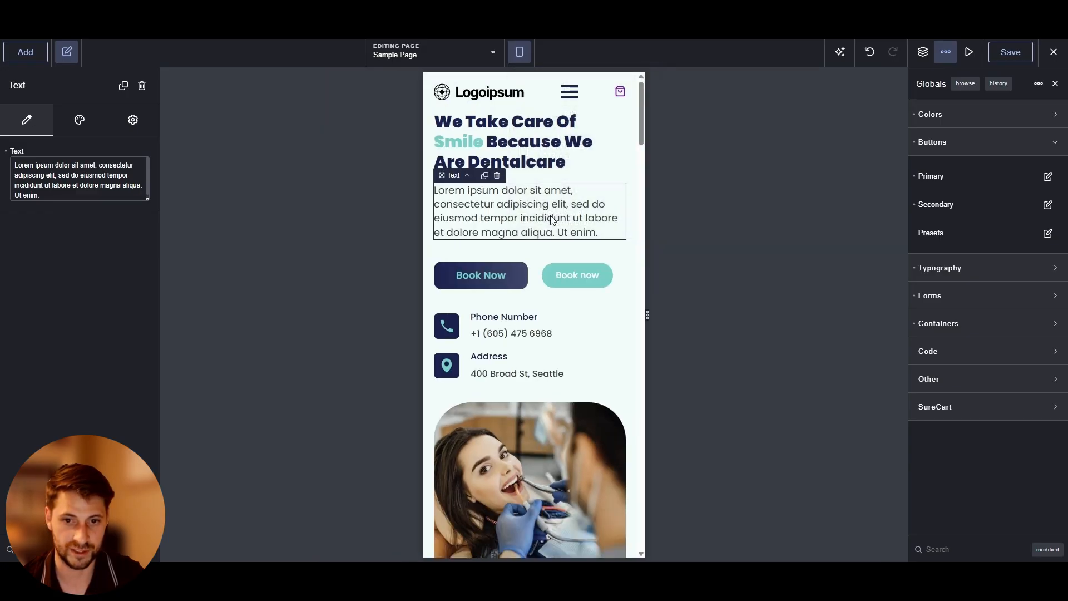
Make the button Div stack vertically at Phone Portrait width
left_click(533, 276)
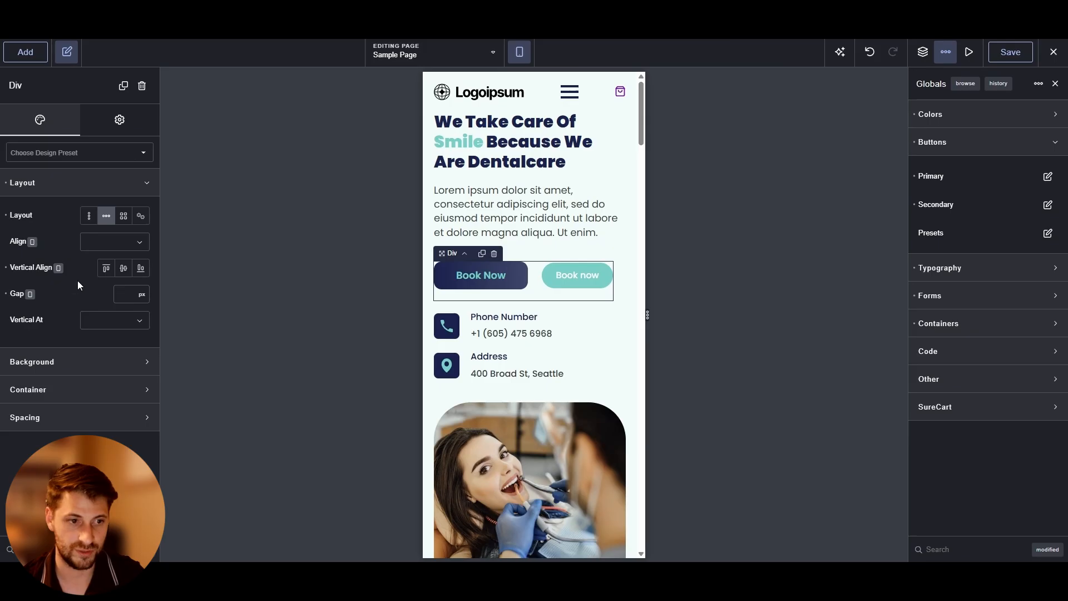
left_click(114, 320)
left_click(118, 415)
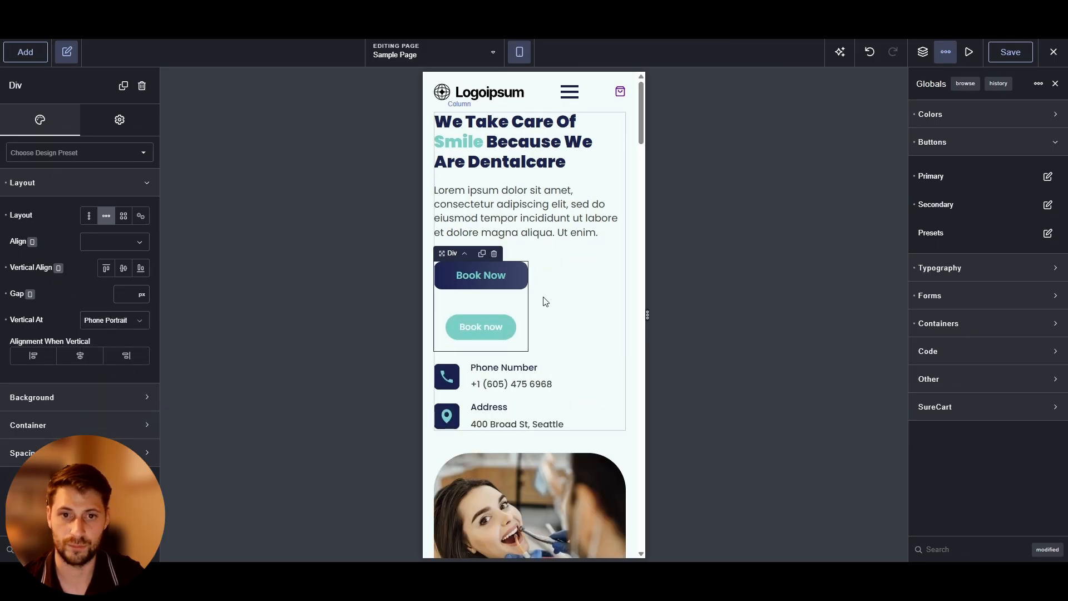
Clear the Vertical At breakpoint setting of the button Div
left_click(111, 320)
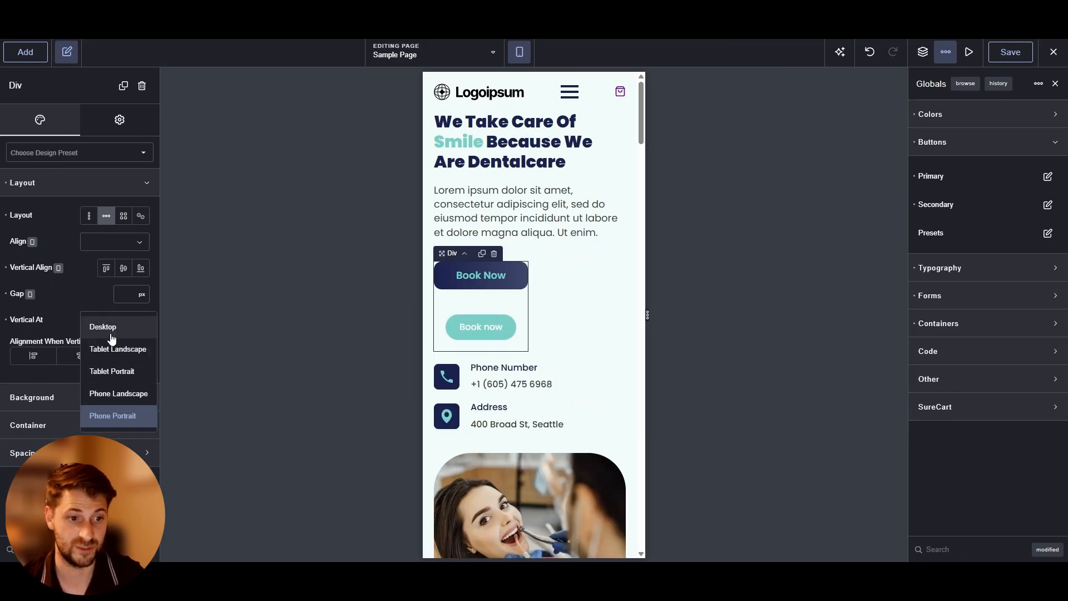
left_click(113, 332)
left_click(7, 320)
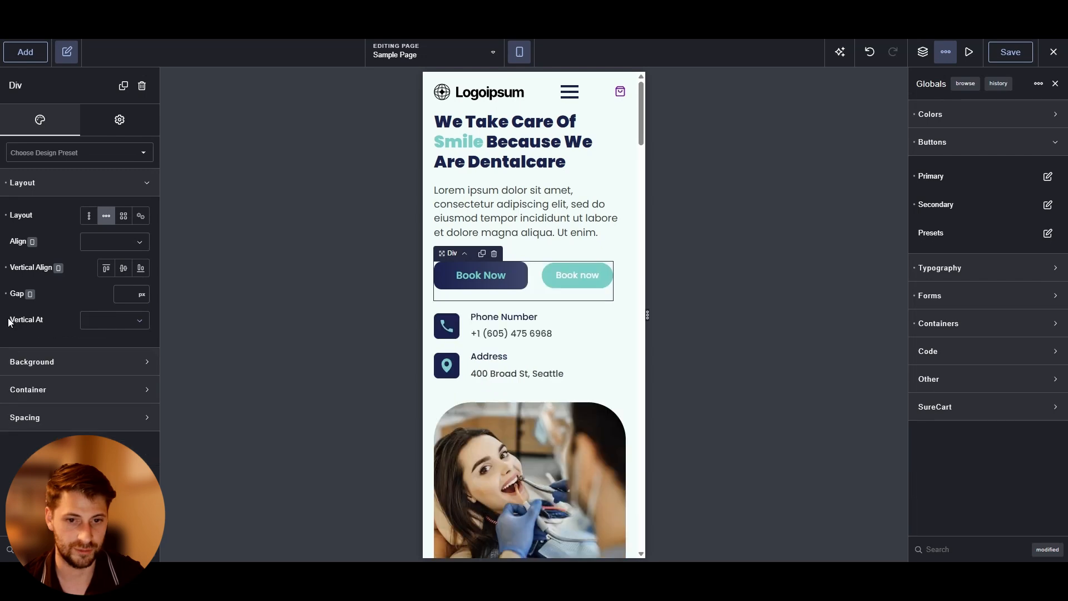
Return to desktop view and give the Secondary button style an Accent outline and a Primary Ultra Light background
left_click(565, 73)
left_click(214, 253)
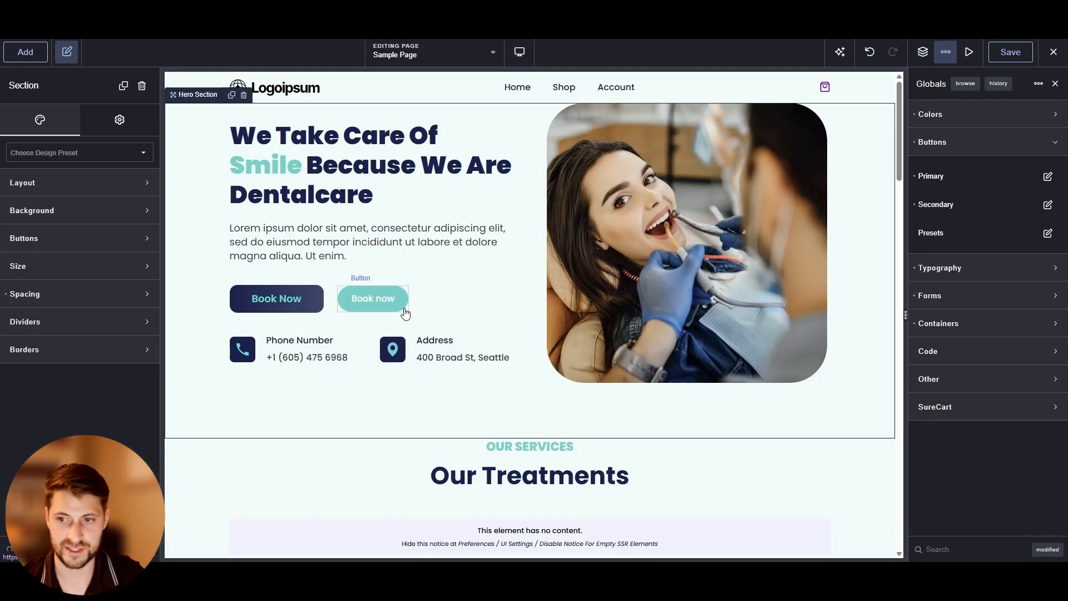
left_click(1047, 204)
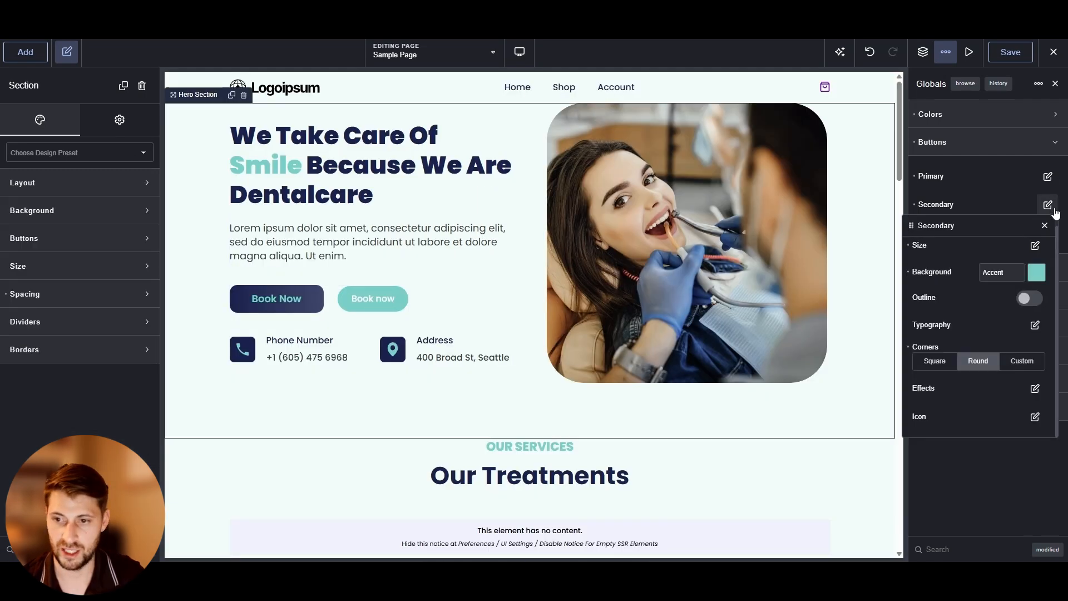
left_click(1029, 301)
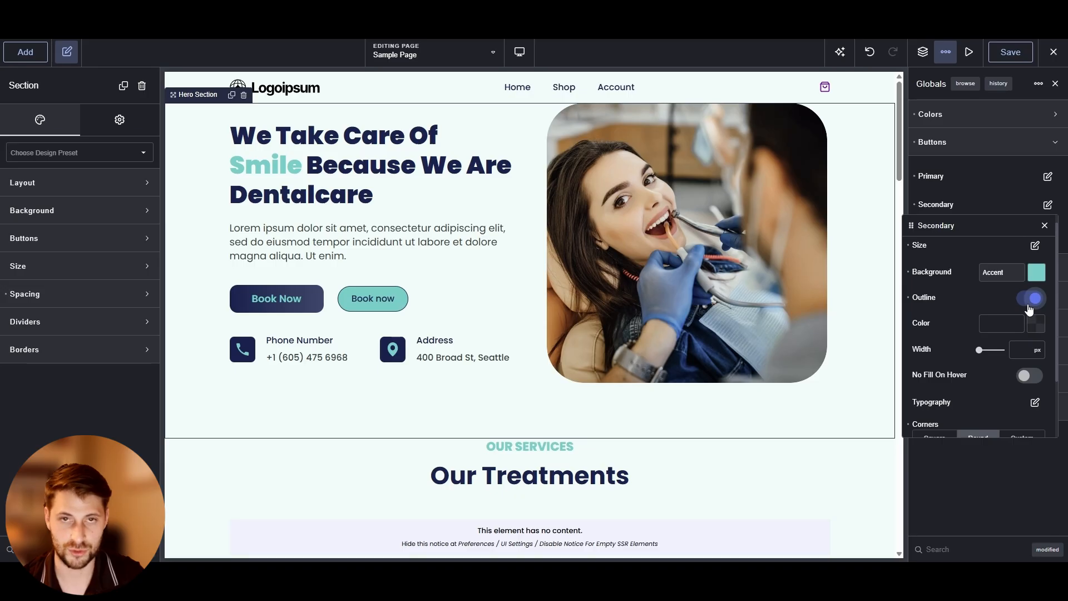
scroll(993, 301, "down", 3)
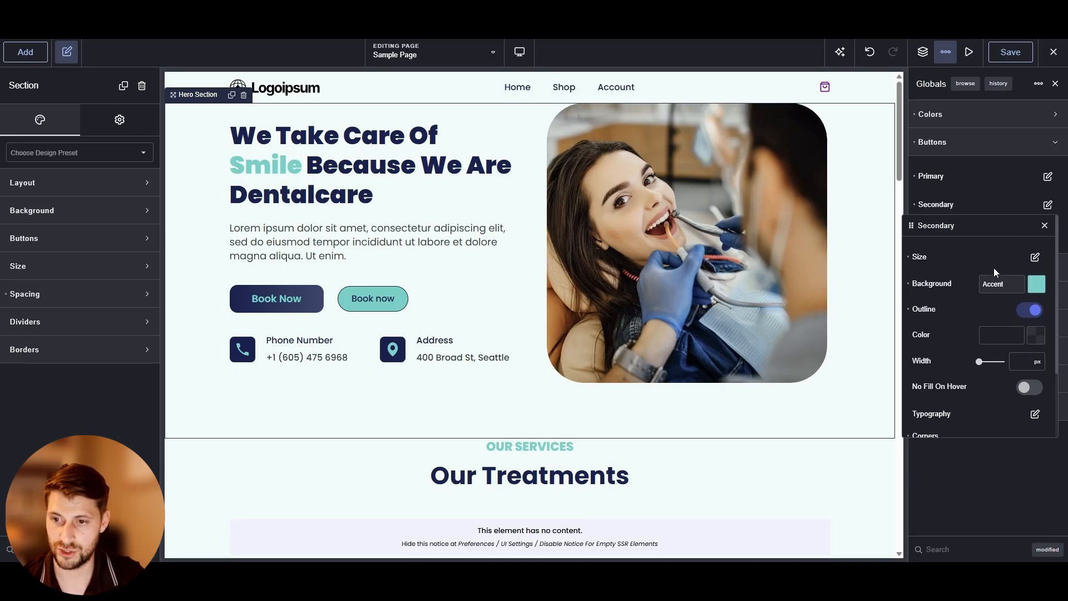
scroll(975, 326, "up", 3)
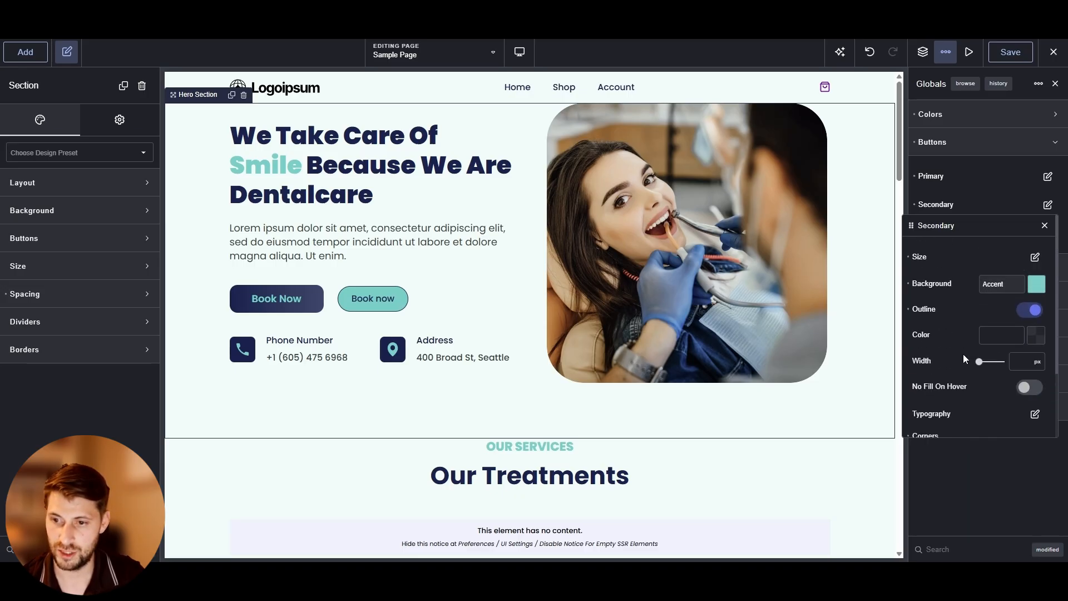
left_click(1039, 339)
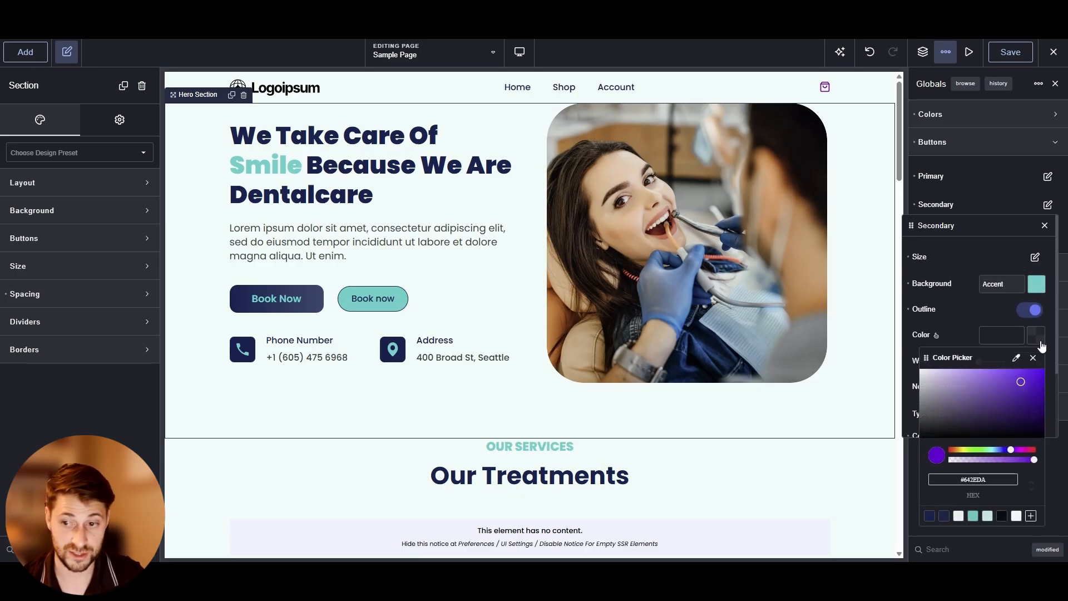
left_click(944, 517)
left_click(972, 309)
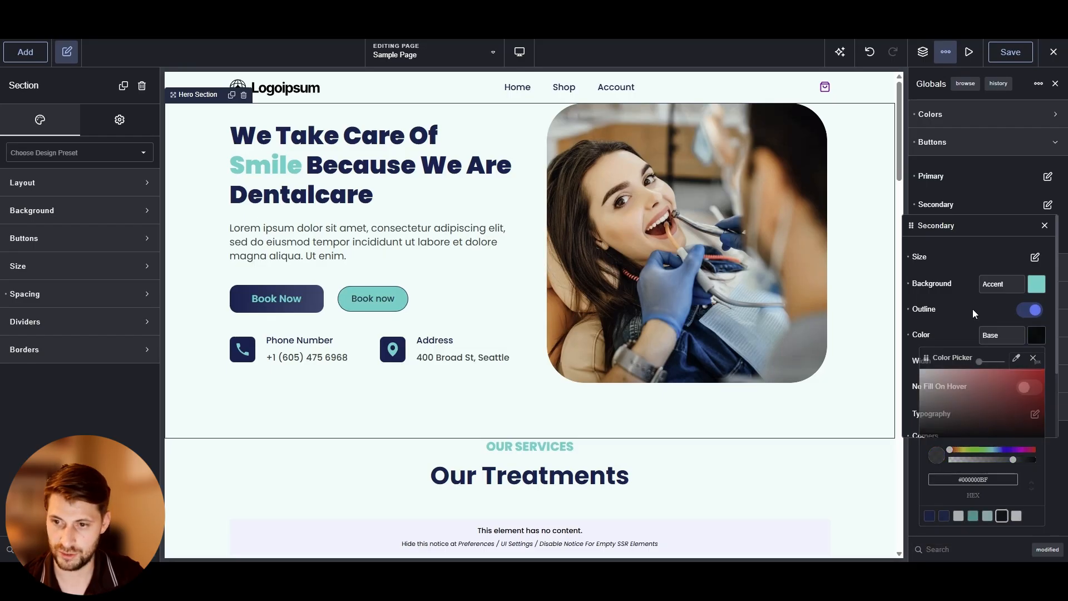
left_click(1029, 285)
left_click(958, 464)
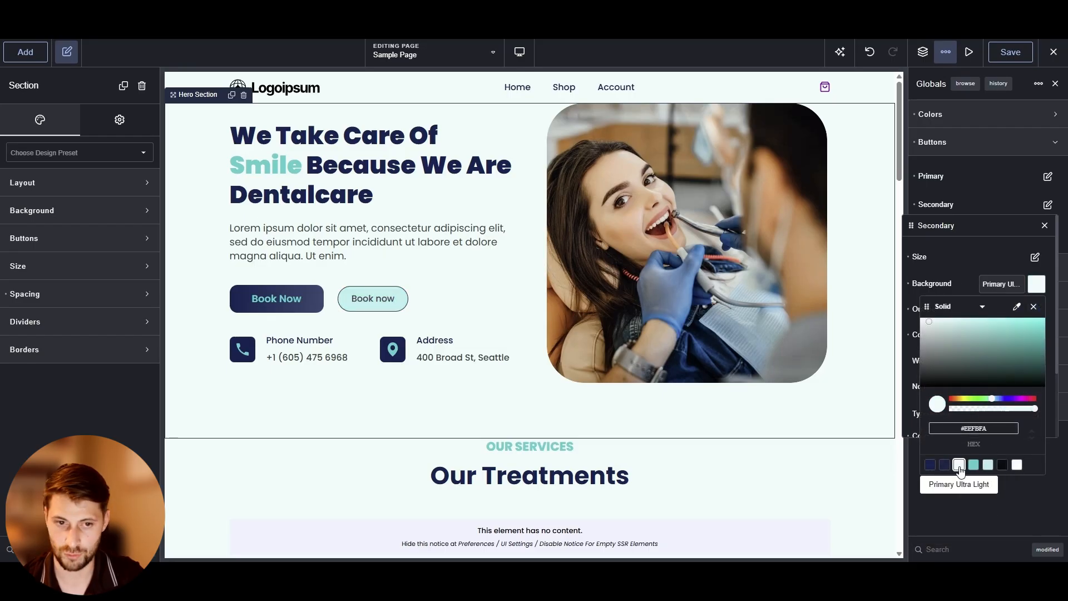
left_click(1036, 335)
left_click(972, 516)
left_click(924, 345)
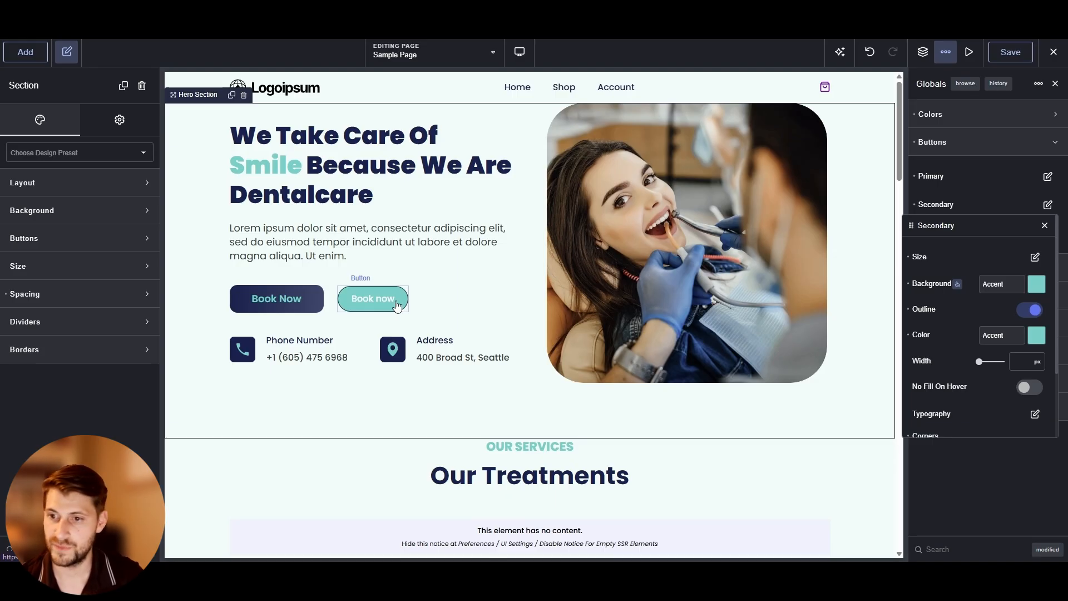
Set the Secondary button style's hover background to white
left_click(959, 289)
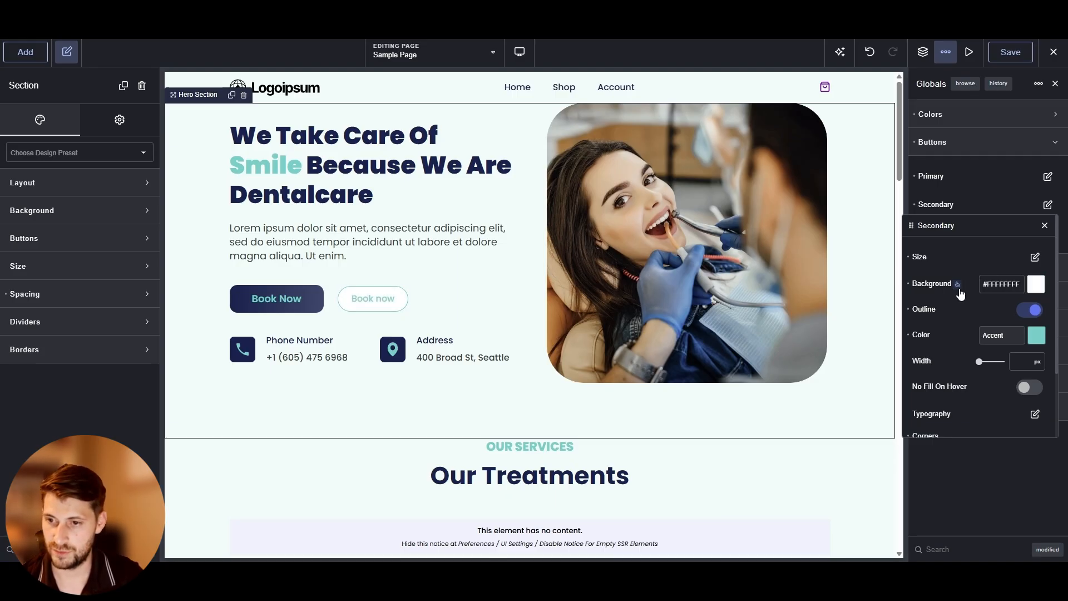
left_click(957, 285)
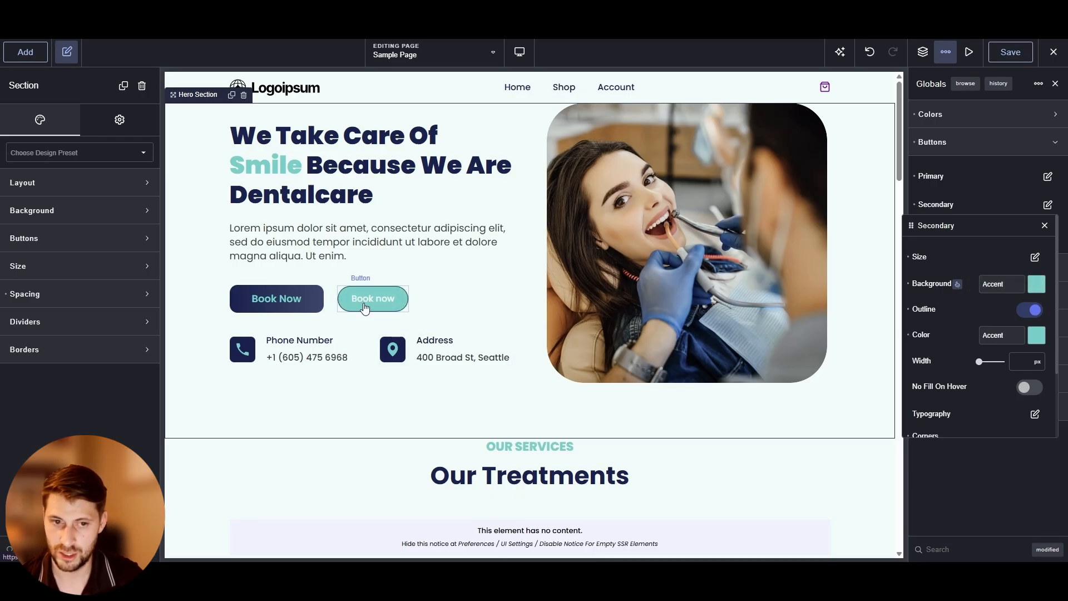
left_click(1034, 285)
left_click(999, 261)
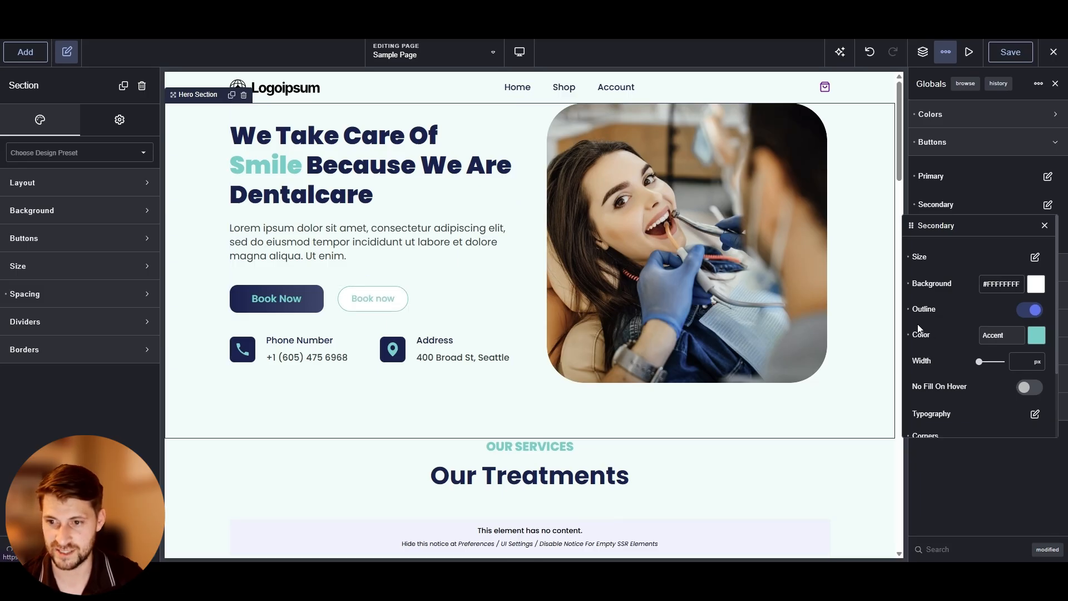
Set the Secondary button style's hover text colour to Base
scroll(940, 339, "down", 1)
left_click(1034, 359)
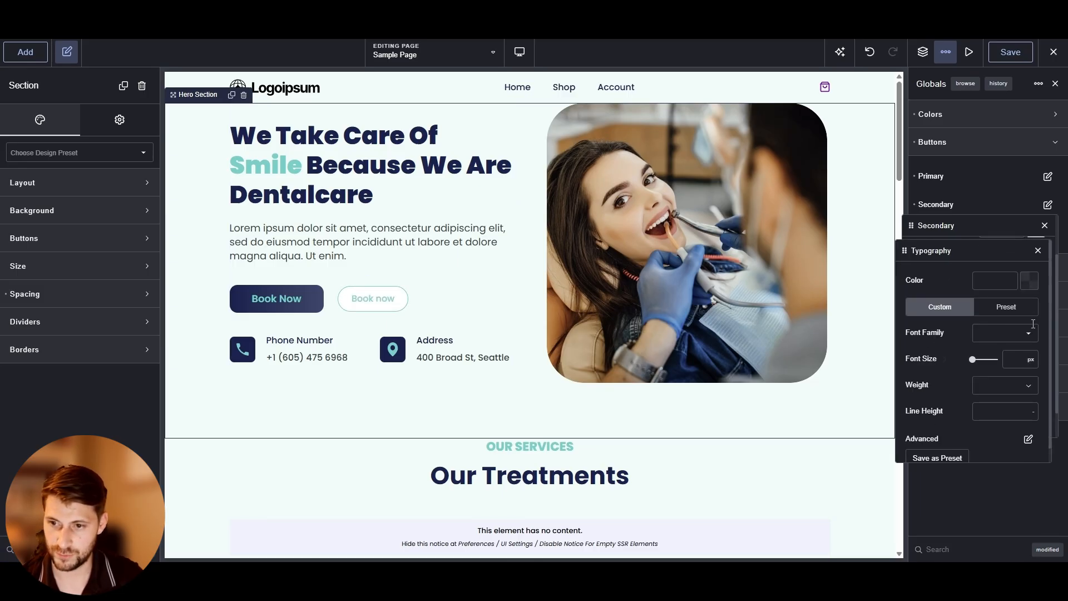
left_click(1027, 282)
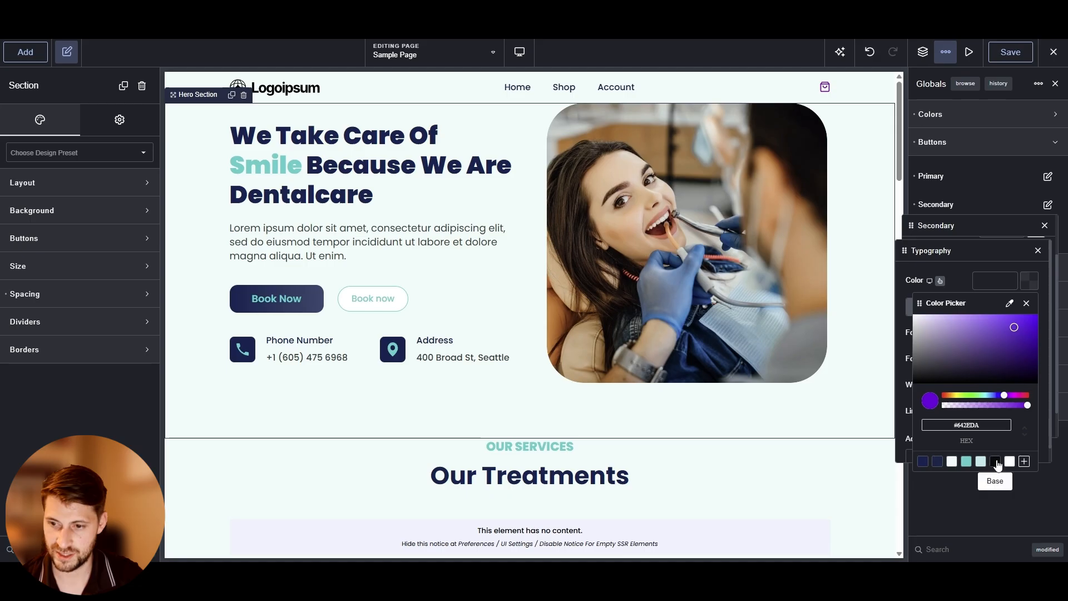
left_click(995, 461)
left_click(973, 201)
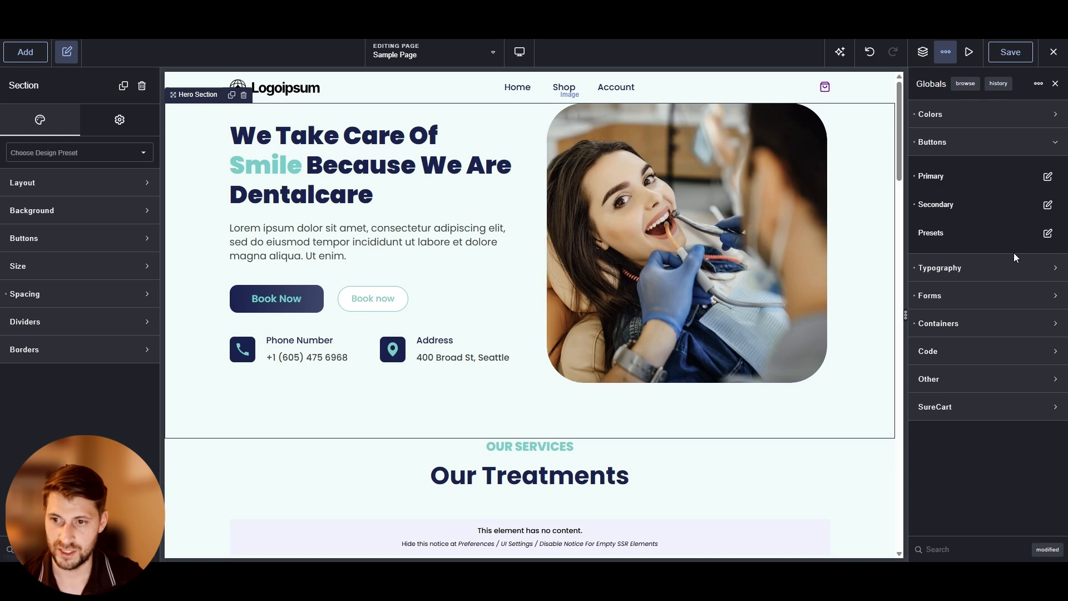
Turn off the Secondary button style's outline and set its background to Accent
left_click(1047, 204)
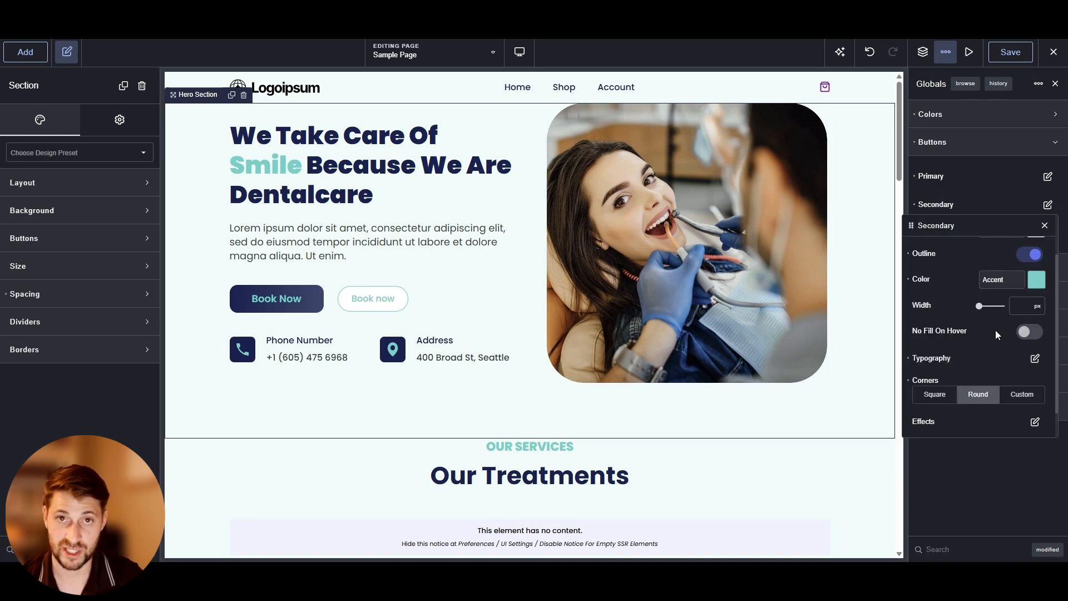
scroll(996, 329, "up", 2)
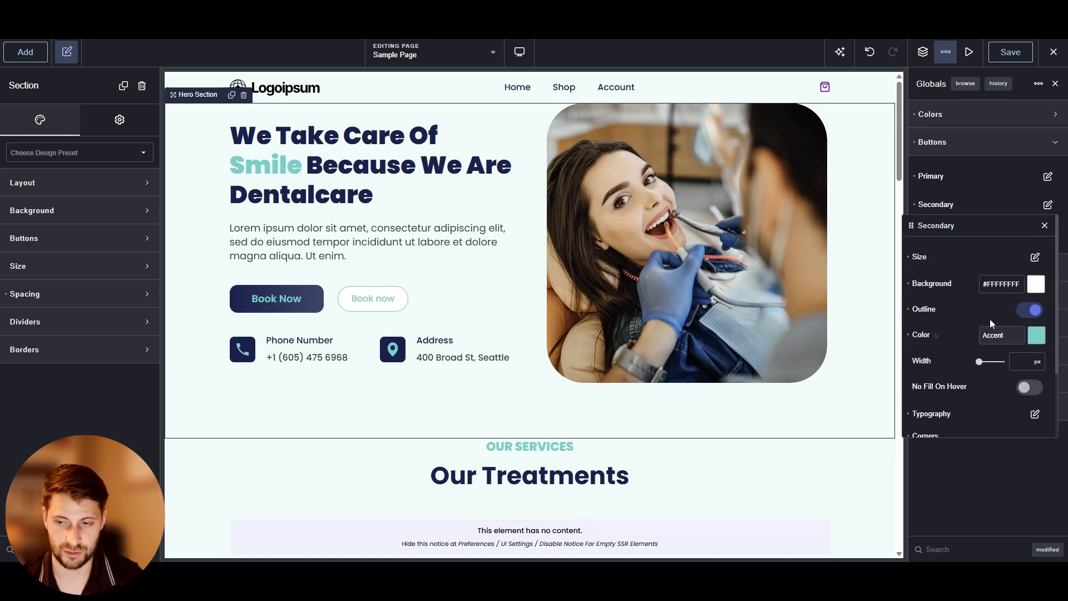
left_click(1033, 313)
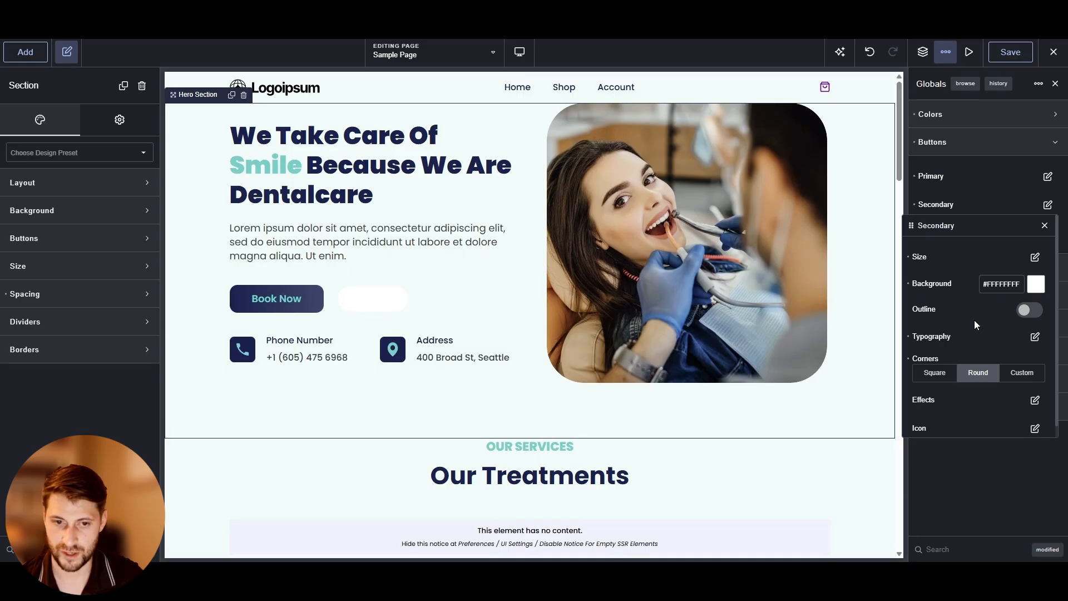
left_click(1035, 285)
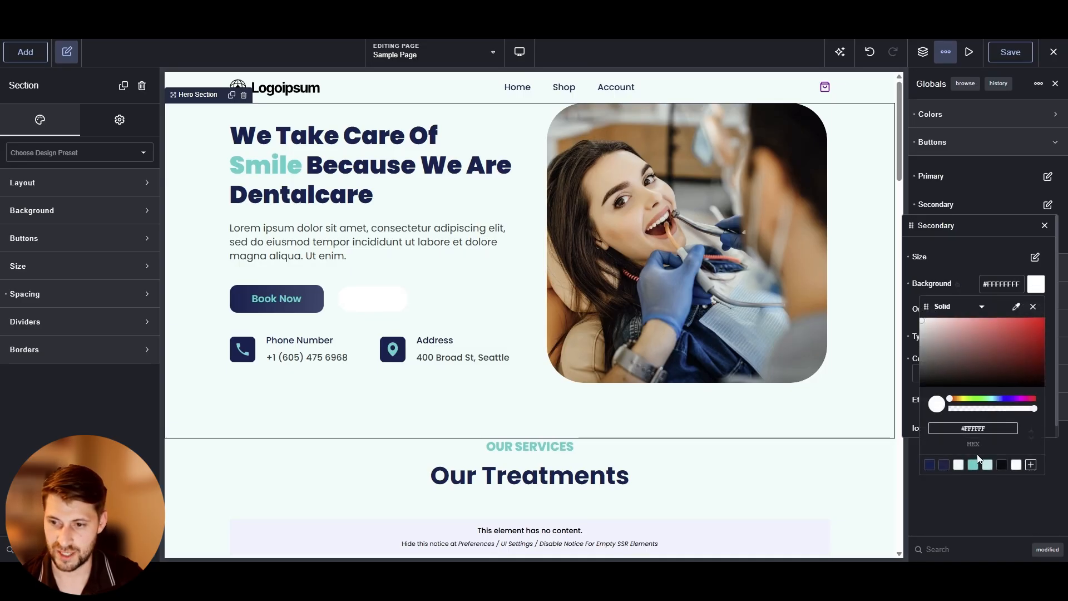
left_click(973, 465)
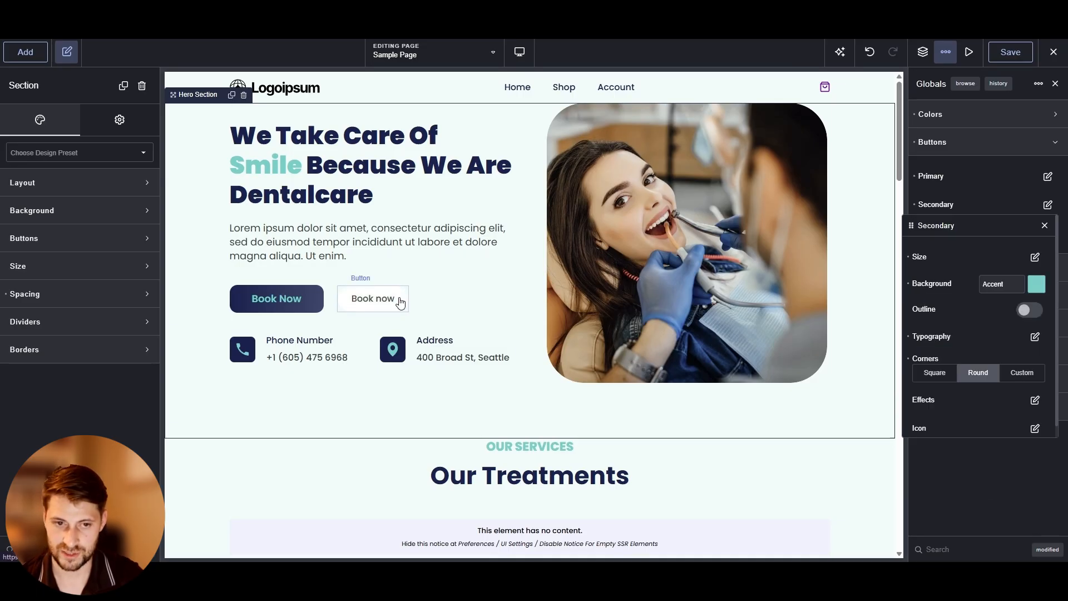
left_click(1002, 201)
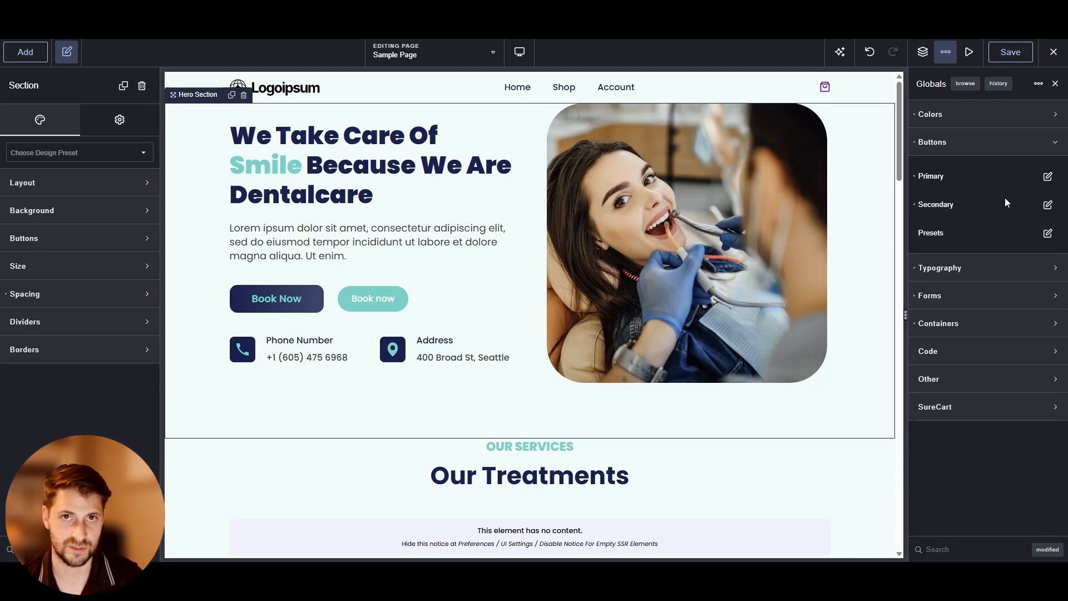
Add a new button preset with a Base background and White typography colour
left_click(1048, 232)
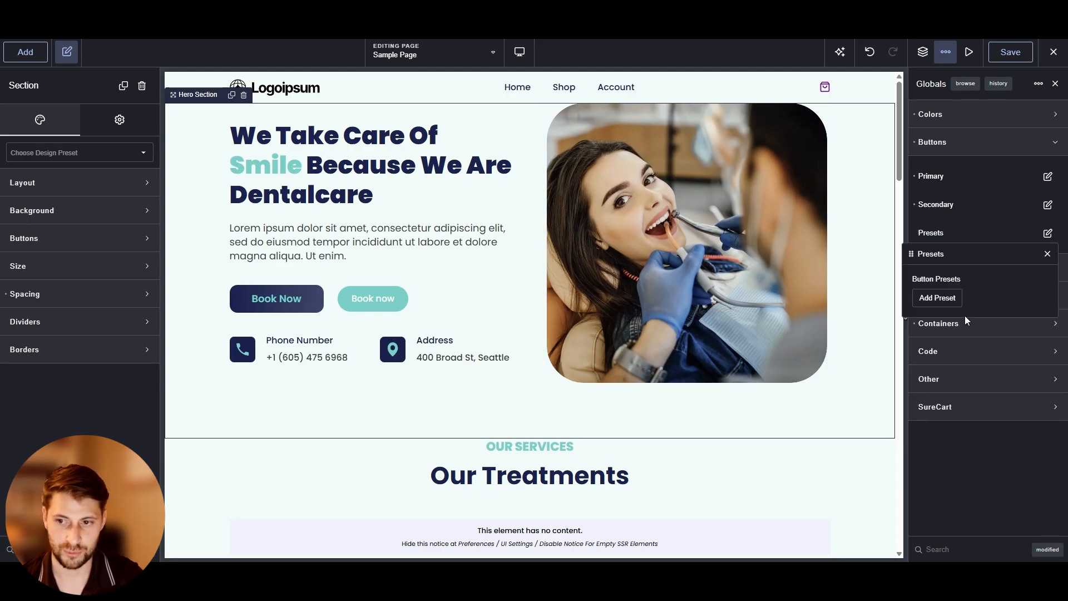
left_click(944, 298)
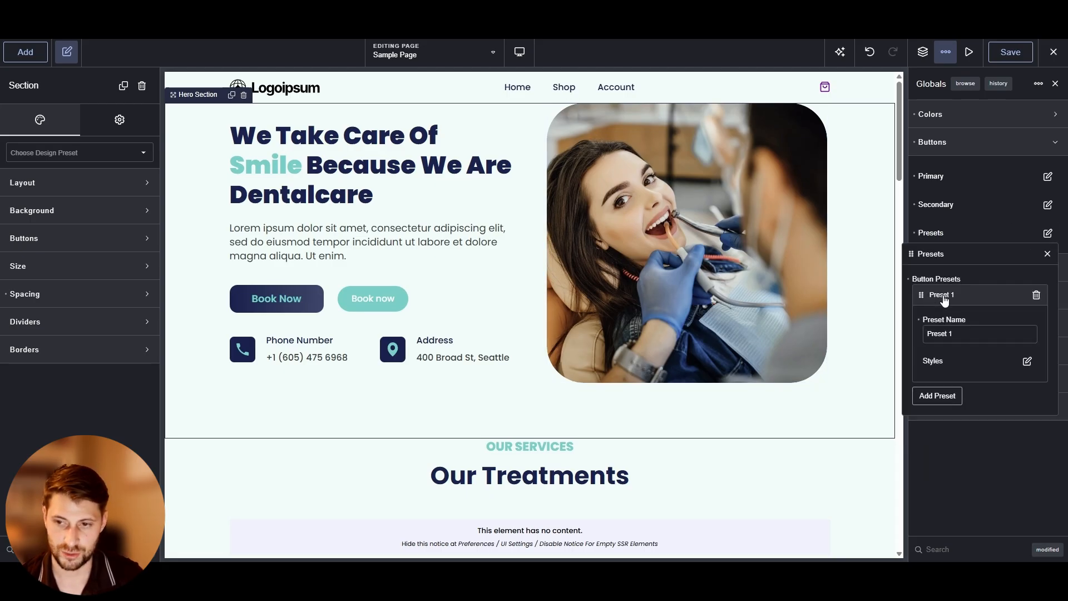
left_click(1027, 362)
left_click_drag(967, 342, 954, 268)
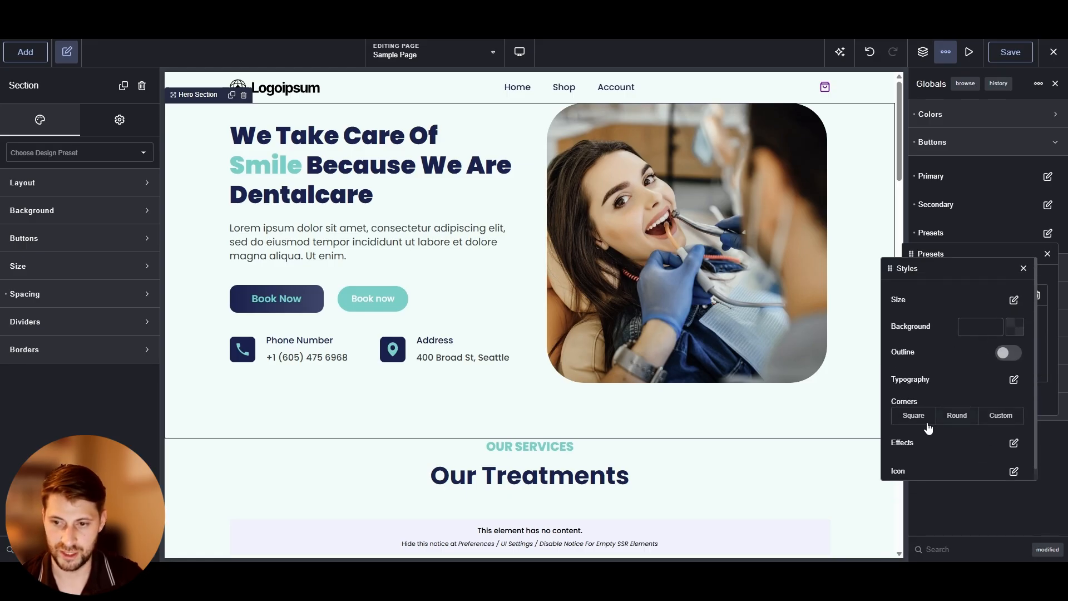
left_click(1008, 330)
left_click(980, 507)
left_click(941, 307)
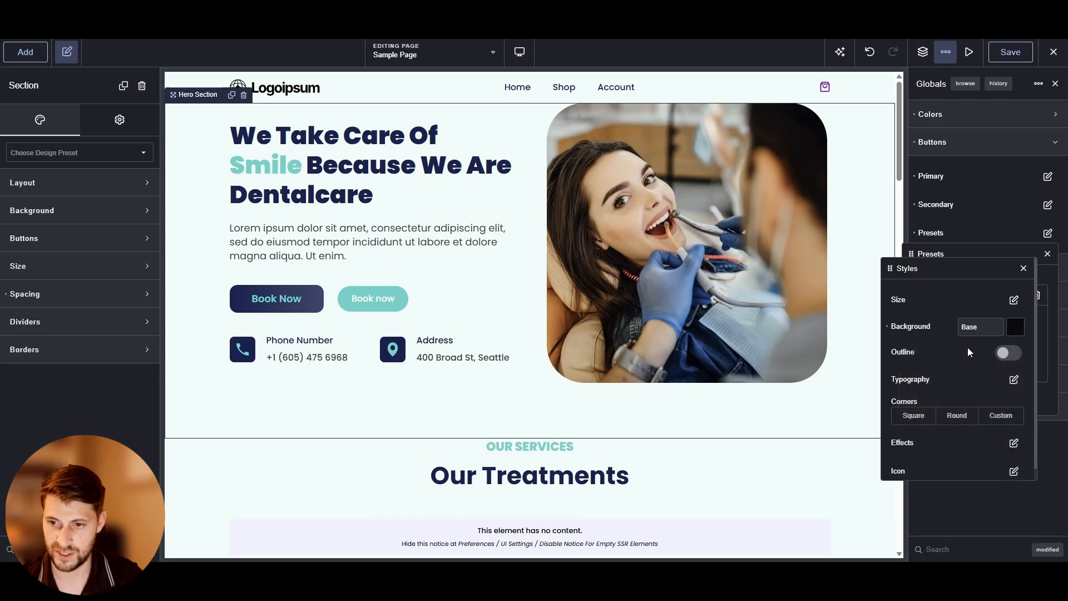
left_click(1013, 380)
left_click(1008, 323)
left_click(988, 504)
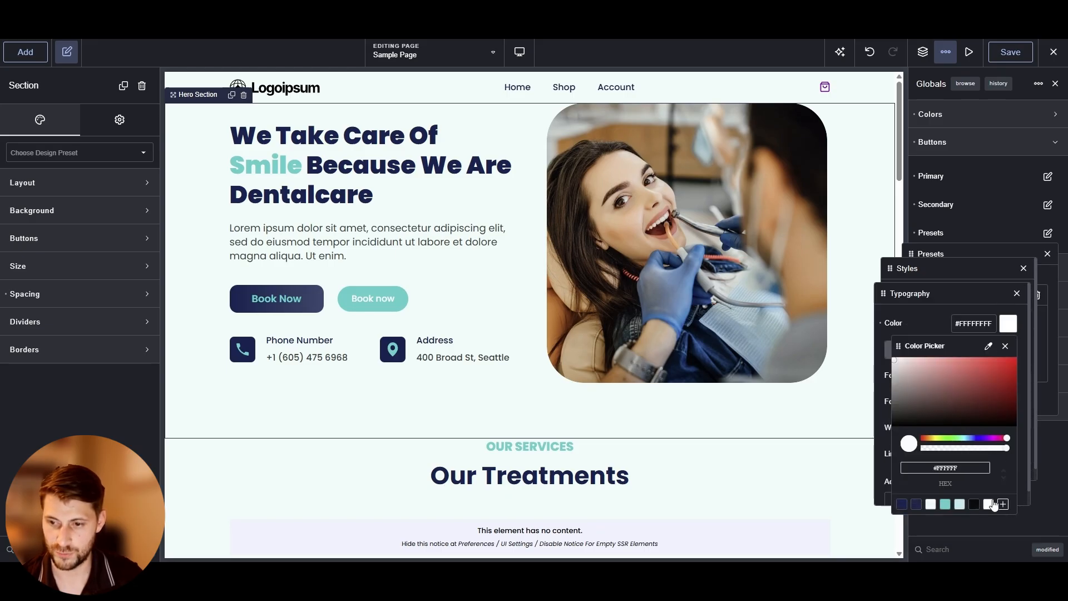
left_click(987, 504)
left_click(935, 318)
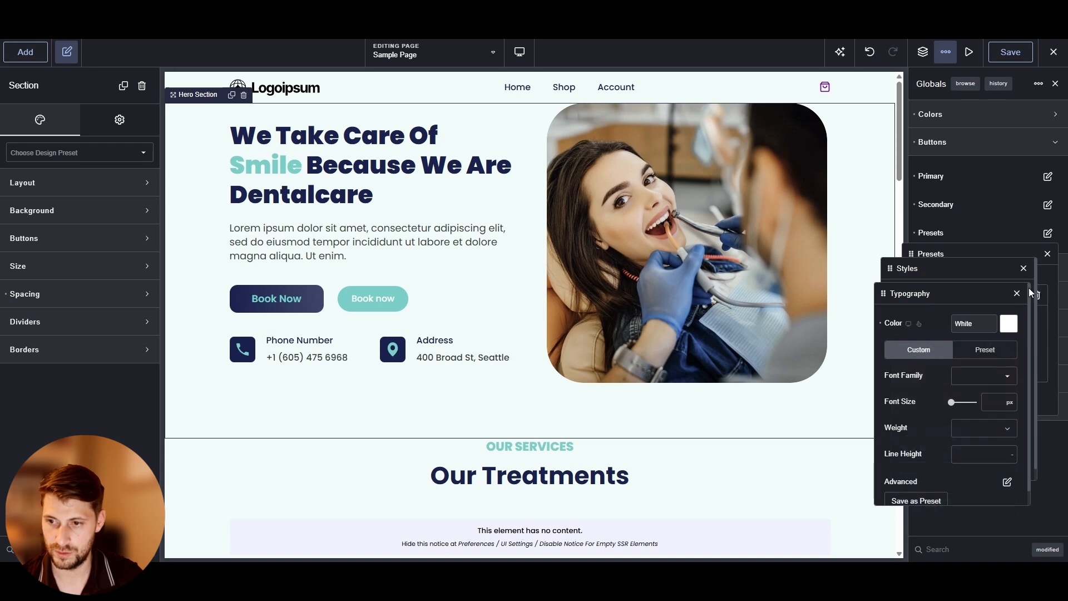
left_click(1017, 293)
left_click(1015, 328)
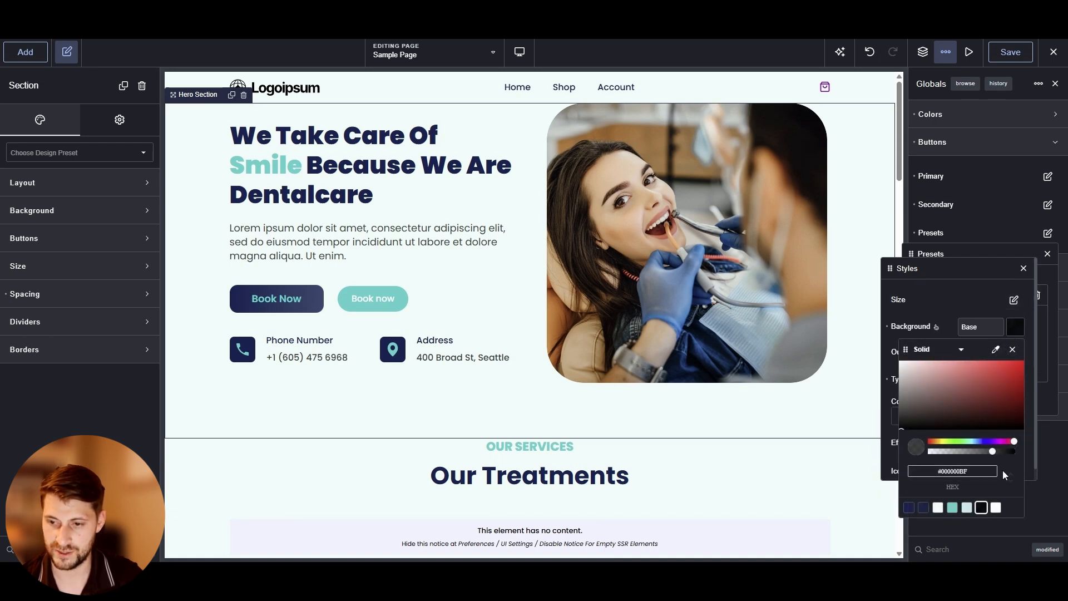
left_click(956, 309)
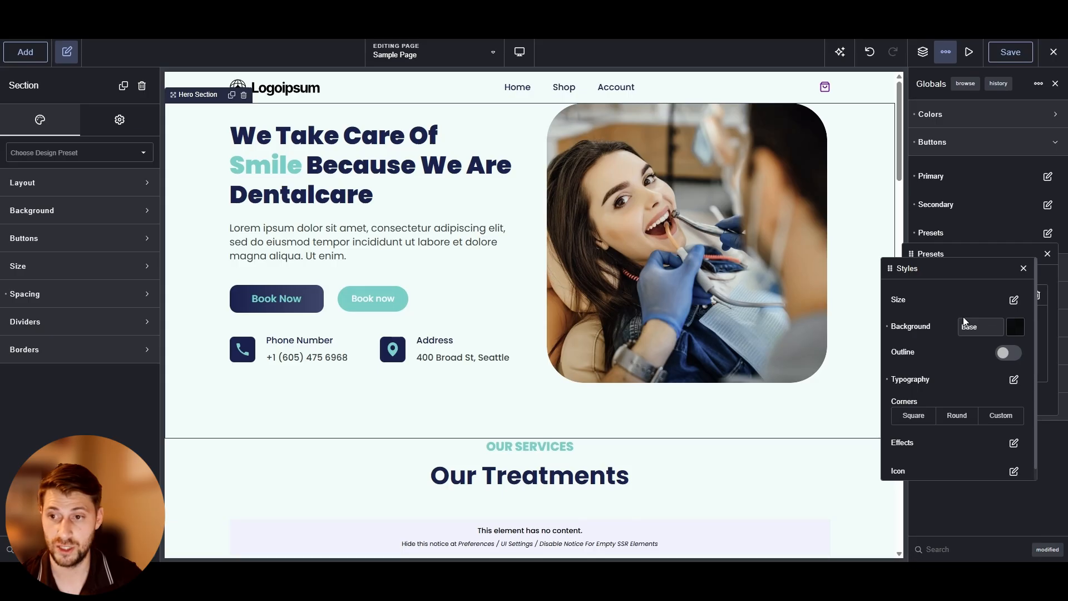
left_click(951, 115)
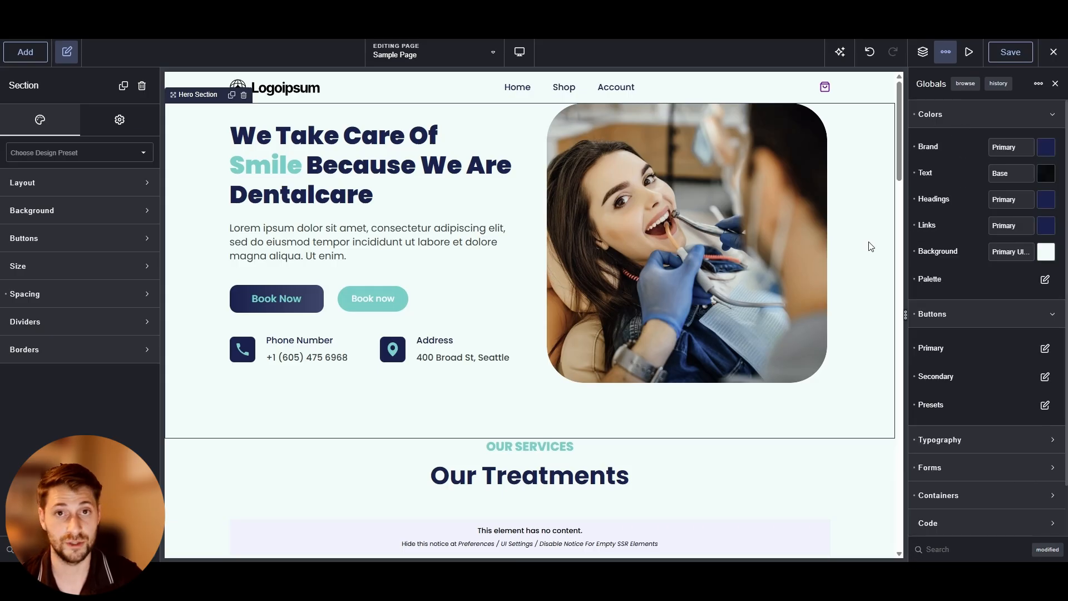
left_click(970, 114)
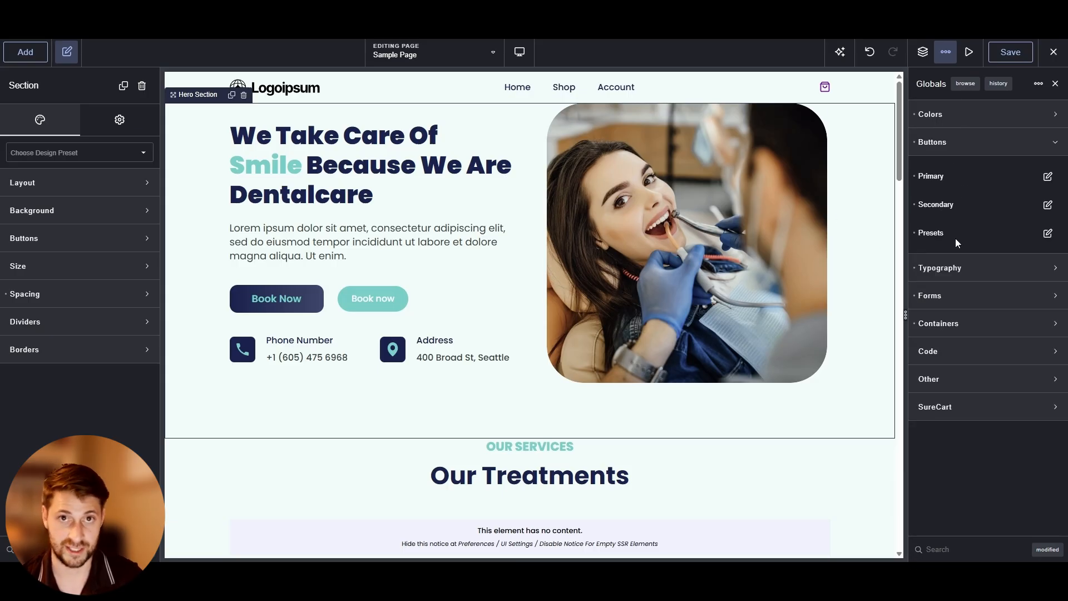
Switch the second hero Book Now button to the Primary style
left_click(389, 302)
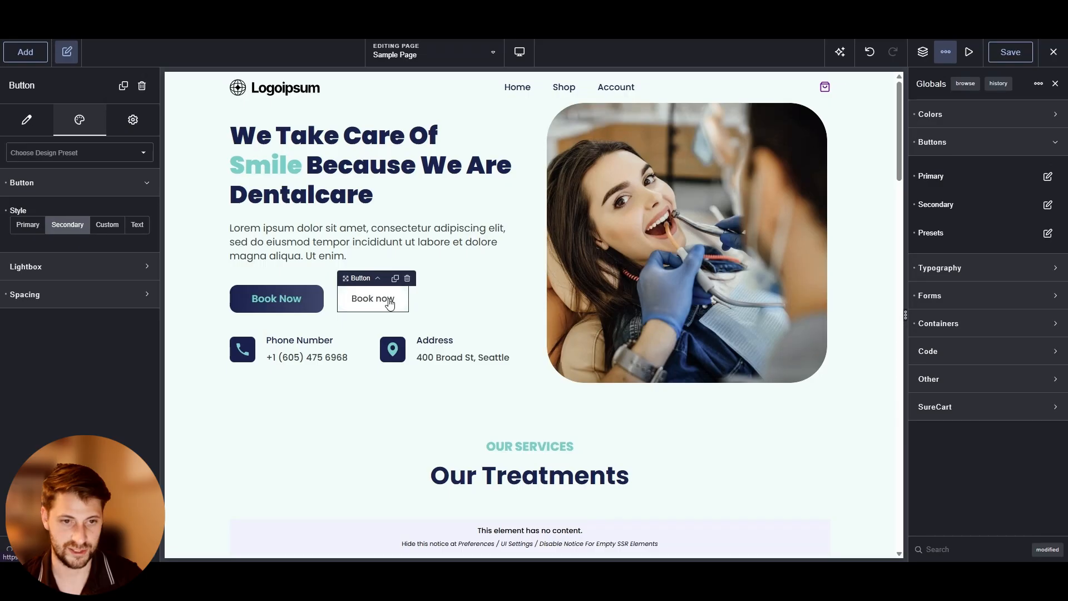
left_click(46, 224)
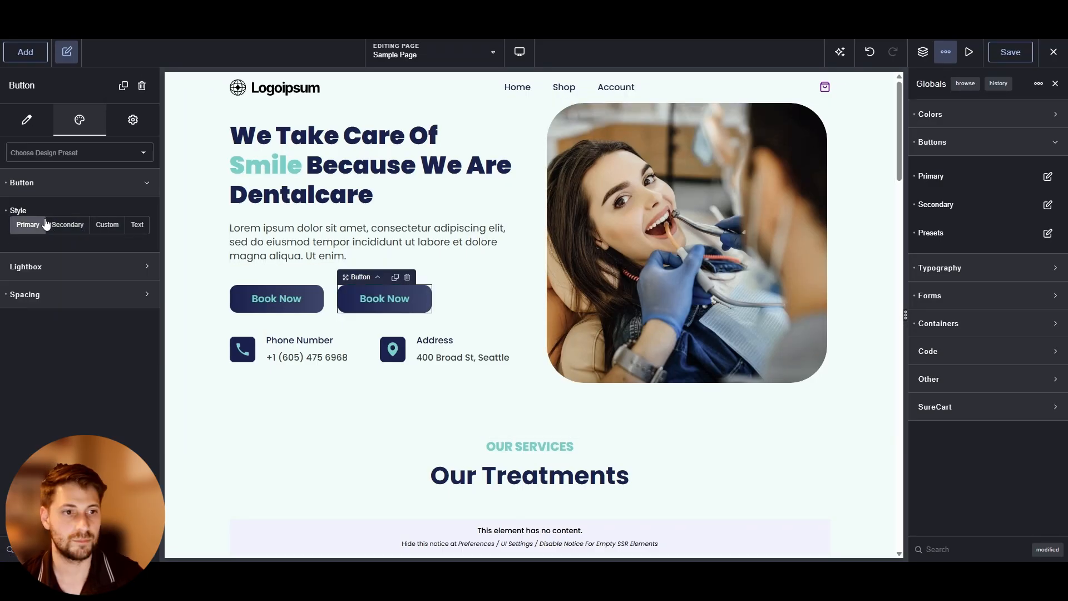
Set the second hero button to a custom style using the button Preset 1
left_click(101, 225)
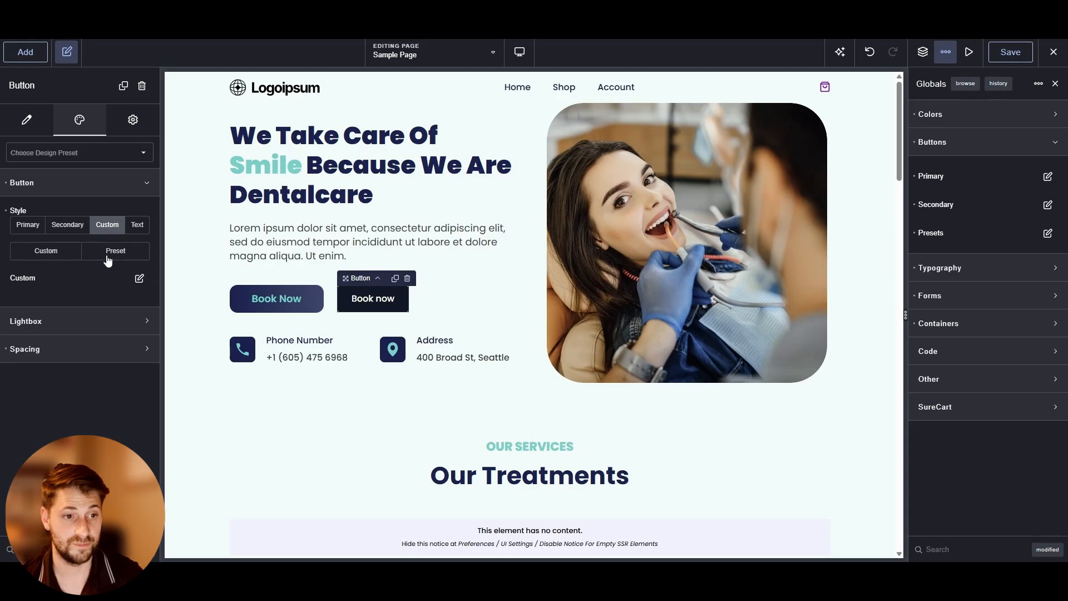
left_click(108, 253)
left_click(84, 287)
left_click(61, 310)
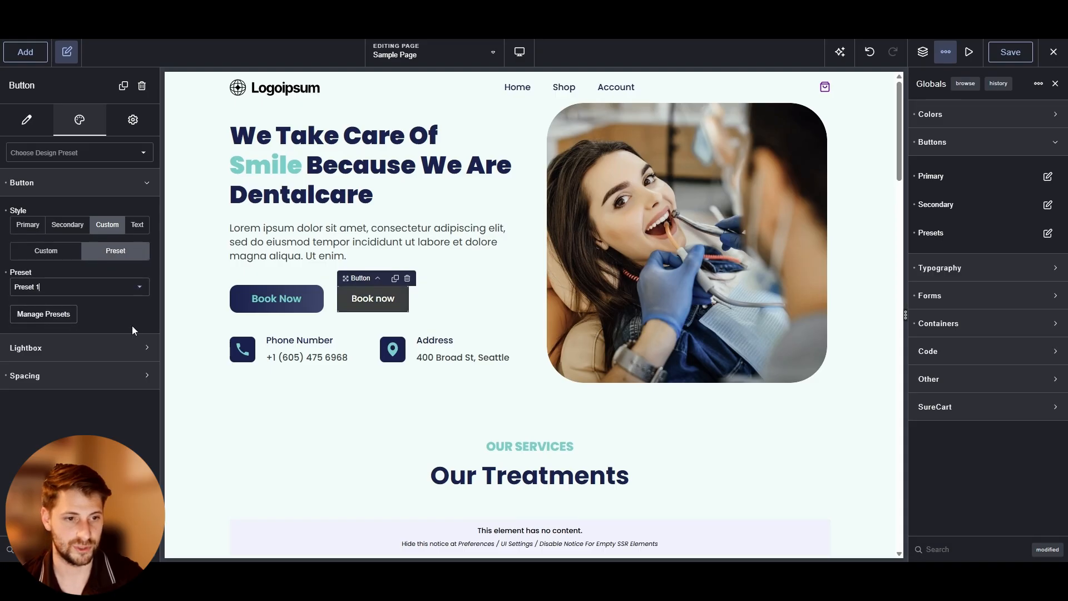
Open the global button Preset 1 and edit its styles to change the button's colours
left_click(321, 279)
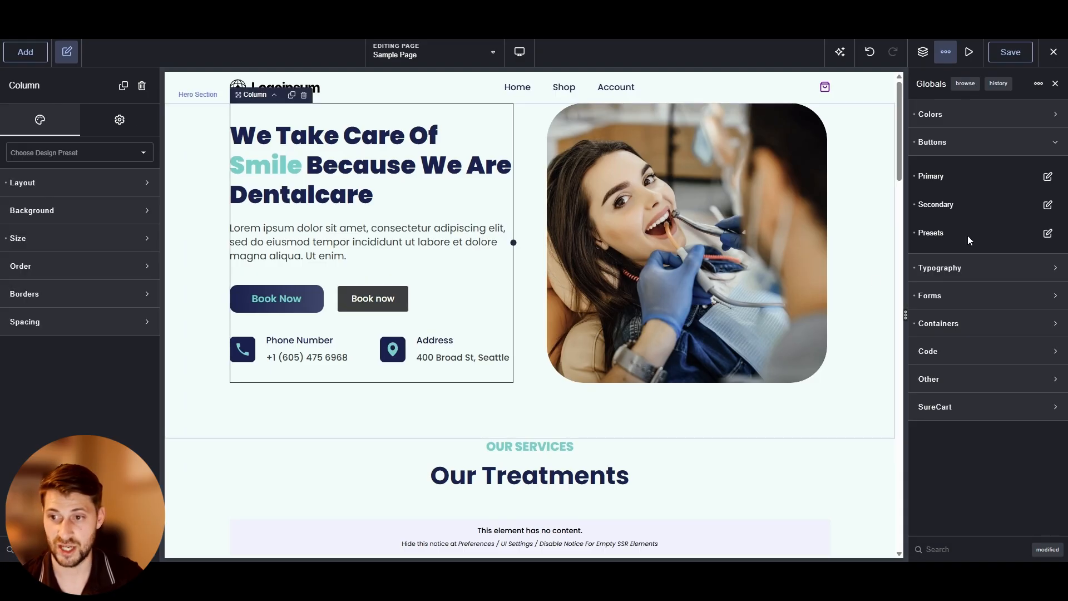
left_click(1047, 232)
left_click(979, 297)
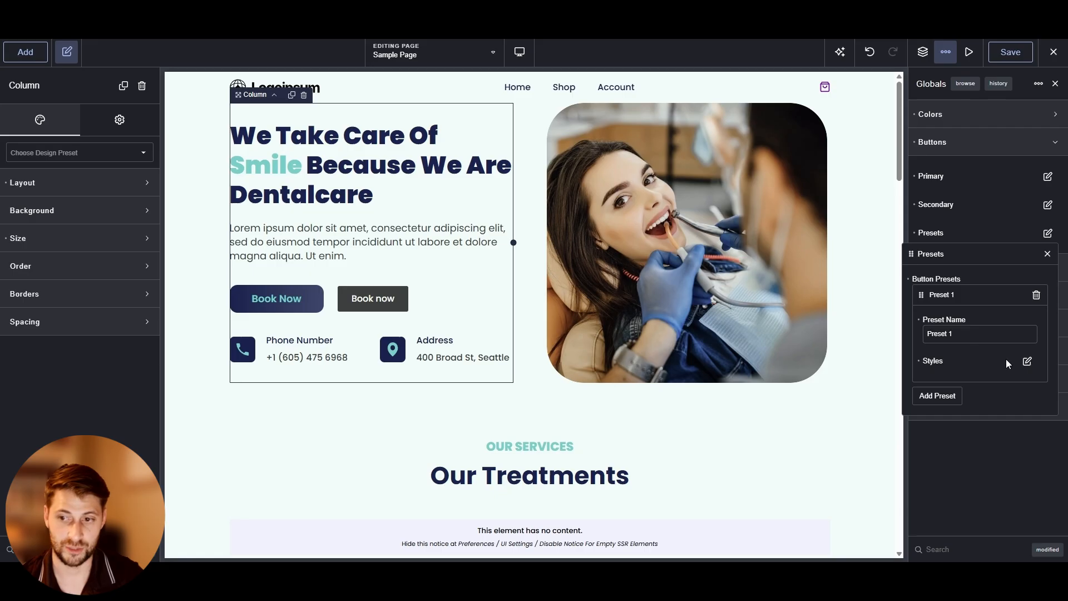
left_click(1027, 361)
left_click(1015, 403)
left_click(953, 546)
left_click(988, 203)
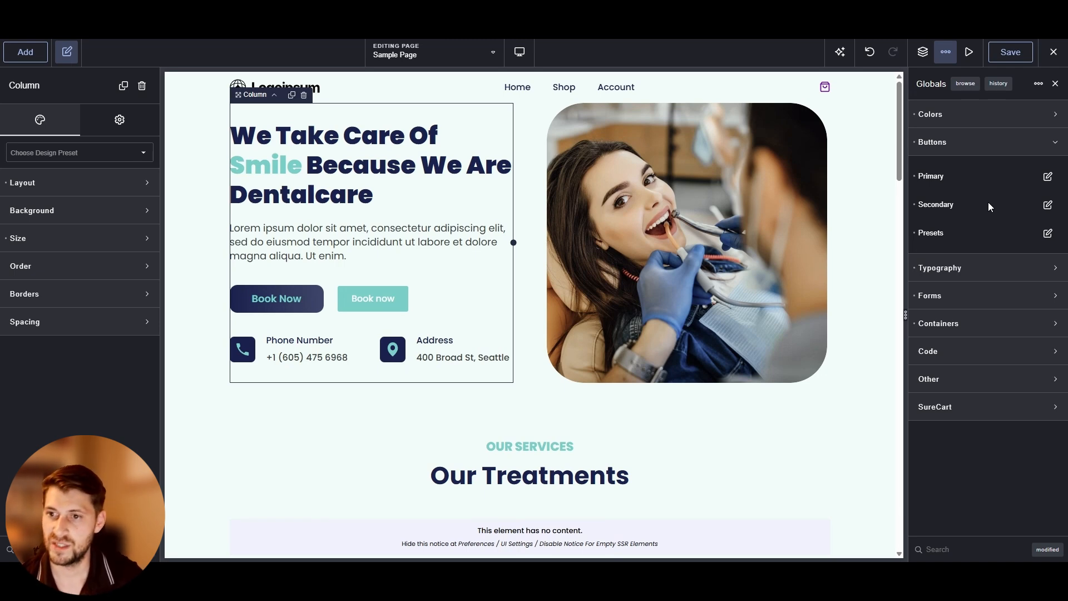
Set the global typography heading font to Inter and the body font to Roboto
left_click(988, 143)
left_click(1004, 168)
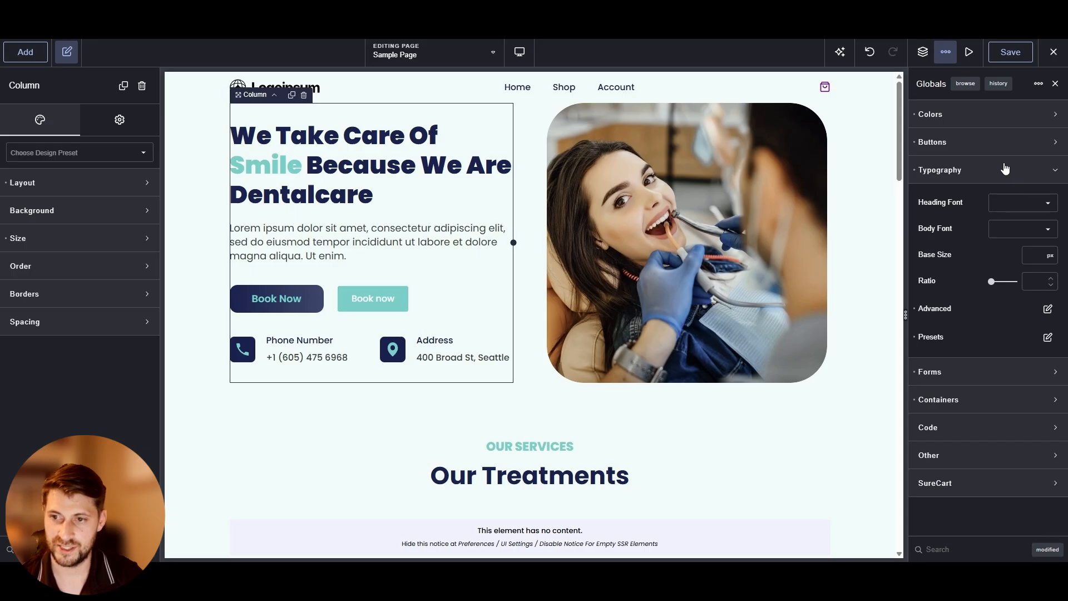
left_click(1015, 211)
type("Inter")
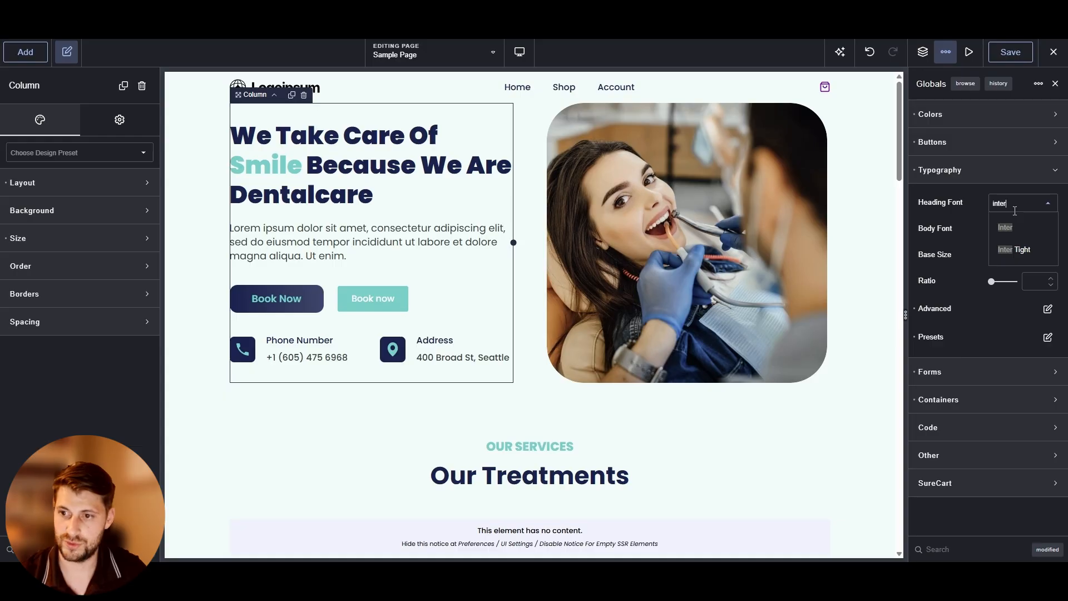
left_click(1015, 226)
left_click(1011, 229)
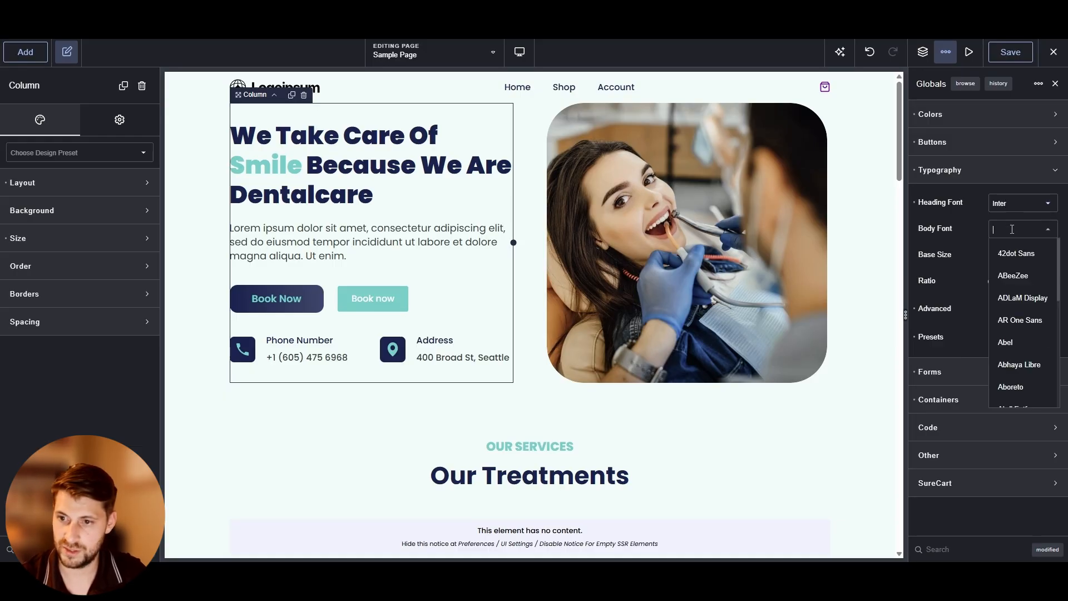
type("ro")
type("boto")
left_click(1006, 258)
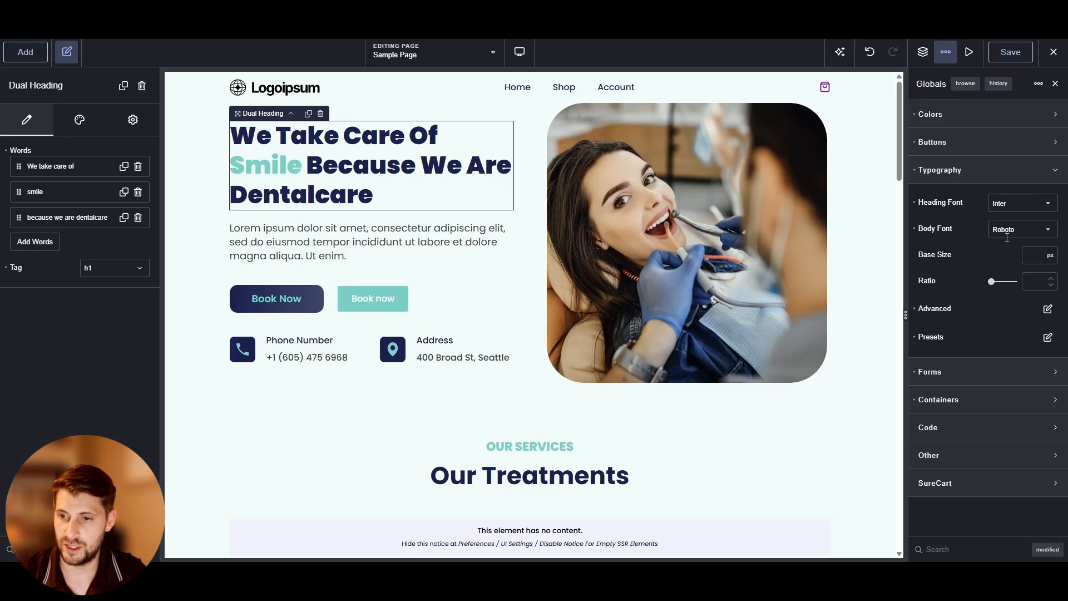
Inspect the advanced typography settings for All Headings
left_click(1048, 255)
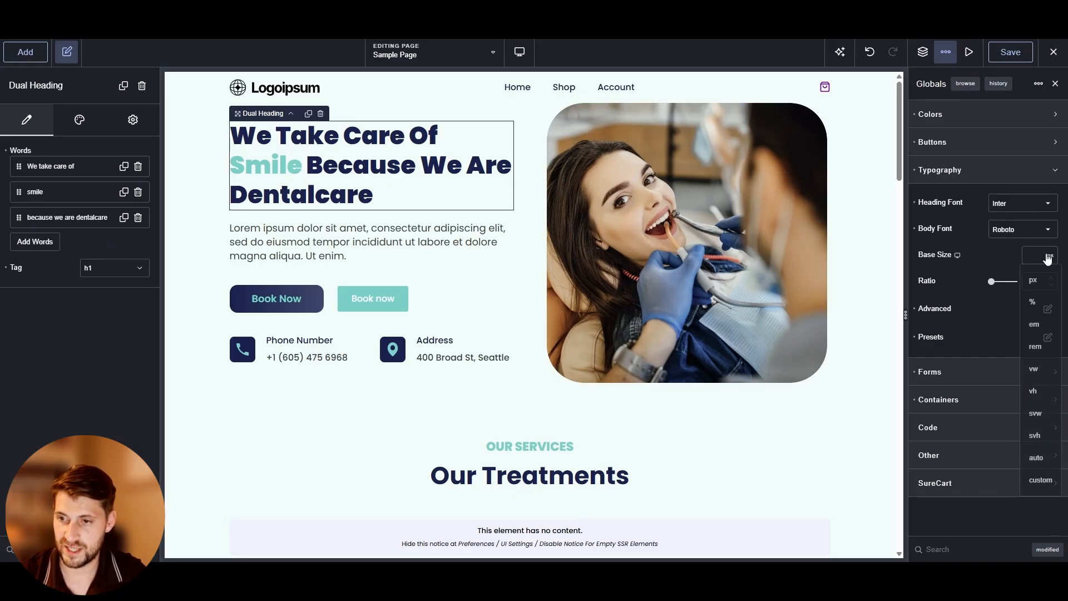
left_click(994, 252)
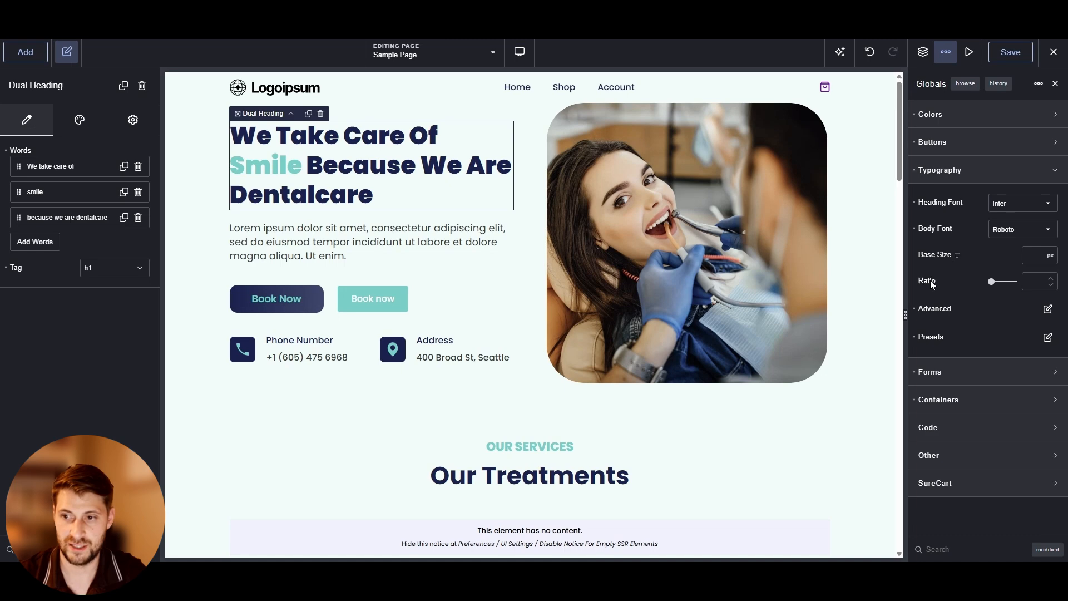
left_click(1047, 309)
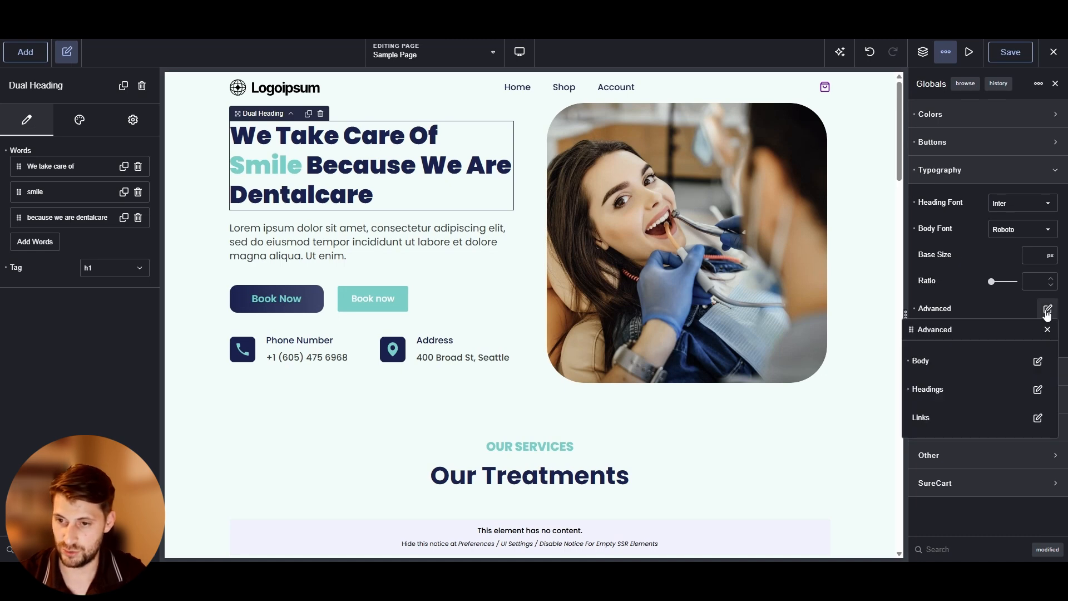
left_click(1037, 390)
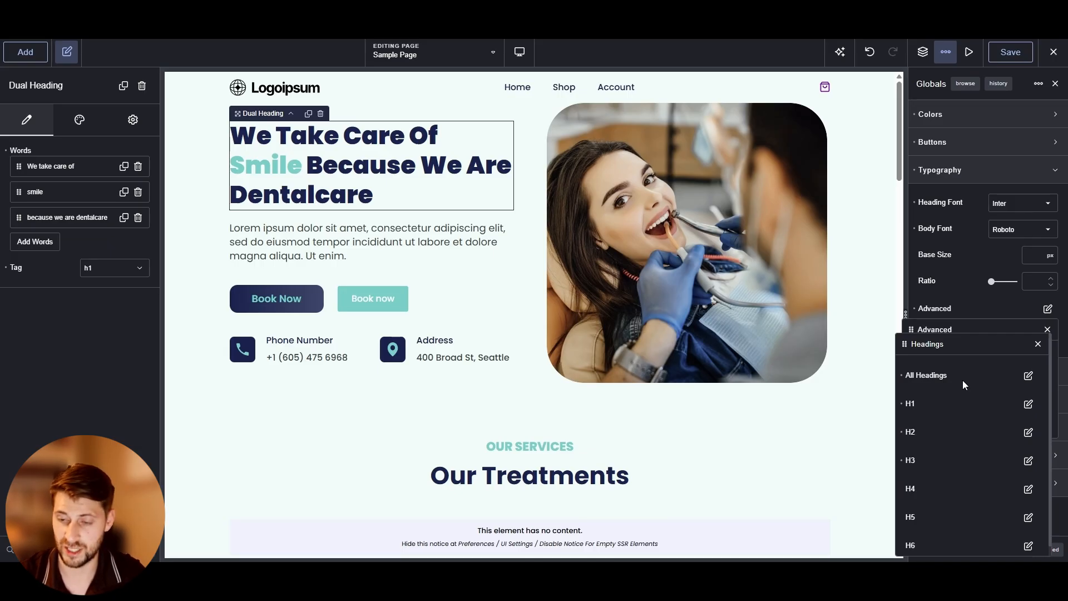
left_click(1028, 375)
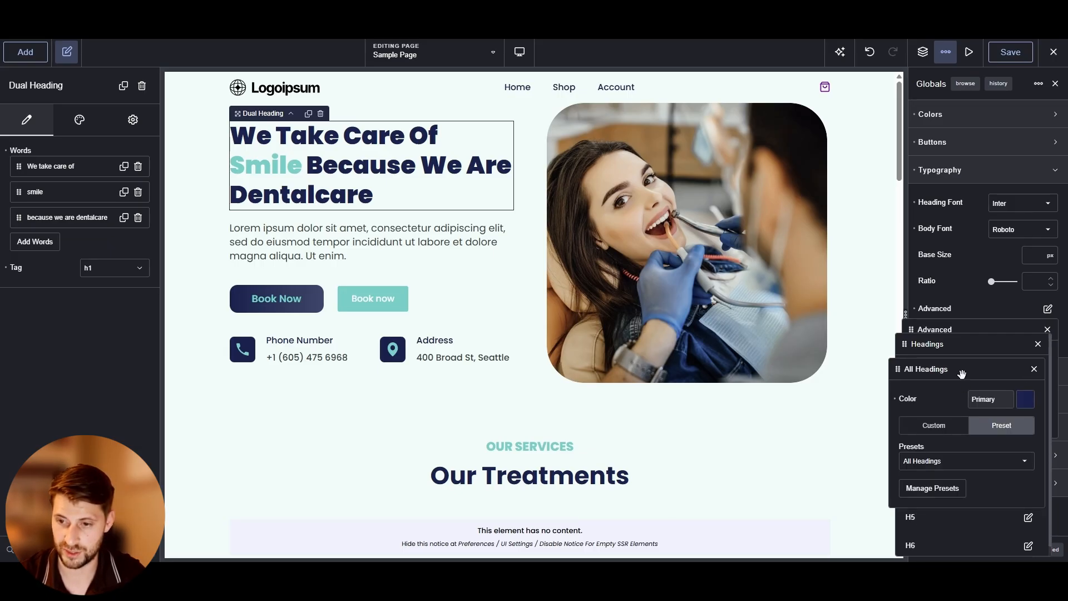
left_click_drag(962, 374, 967, 354)
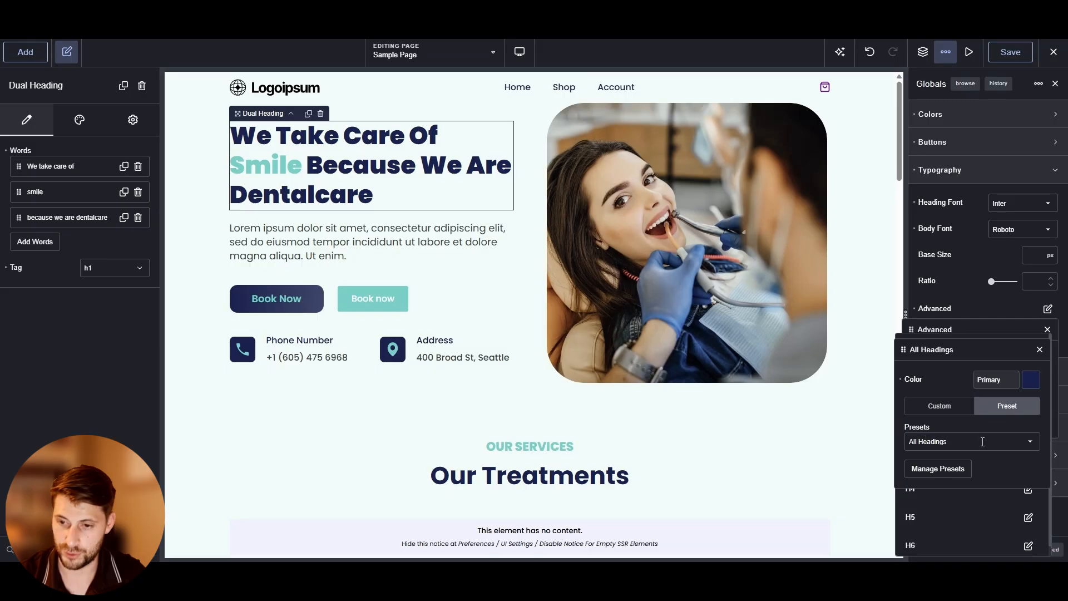
left_click(1039, 350)
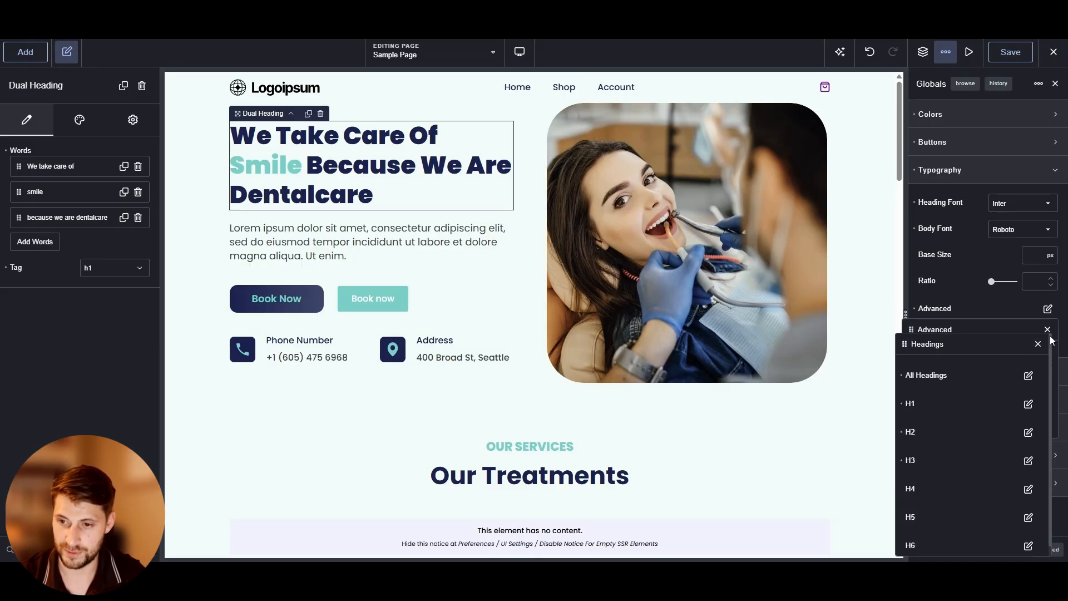
left_click(1037, 344)
left_click(1048, 329)
Inspect the advanced H1 and H2 heading typography settings
left_click(1047, 309)
left_click(1037, 388)
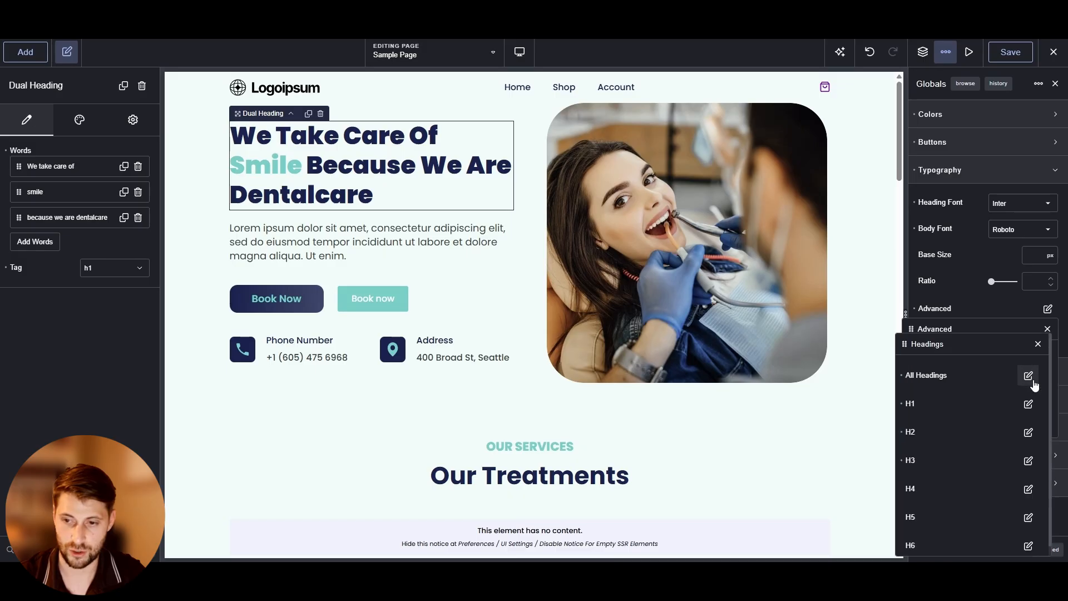
left_click(1025, 404)
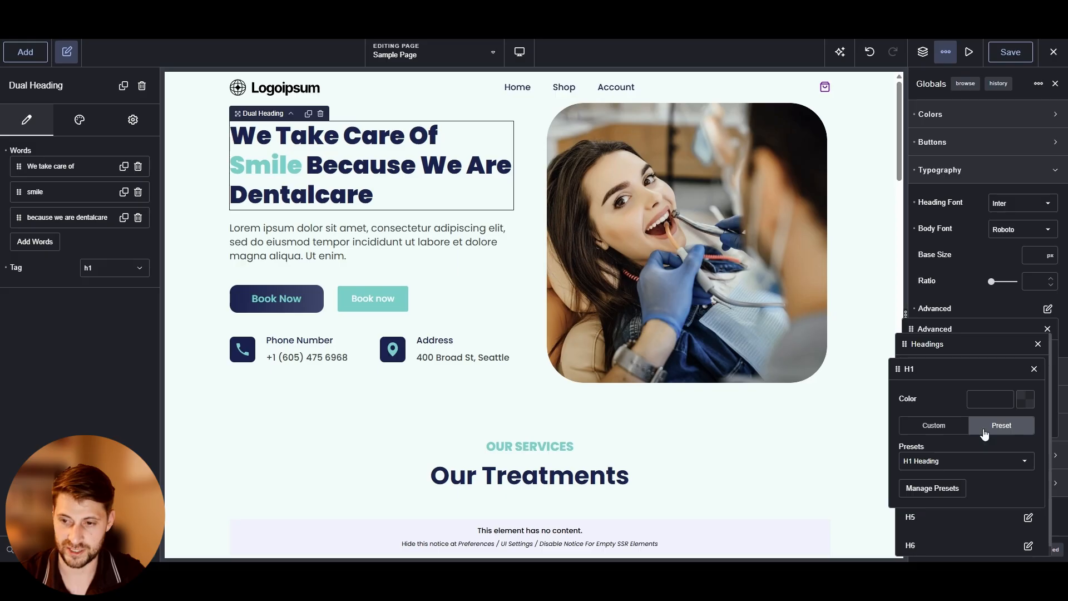
left_click(1034, 369)
left_click(1029, 405)
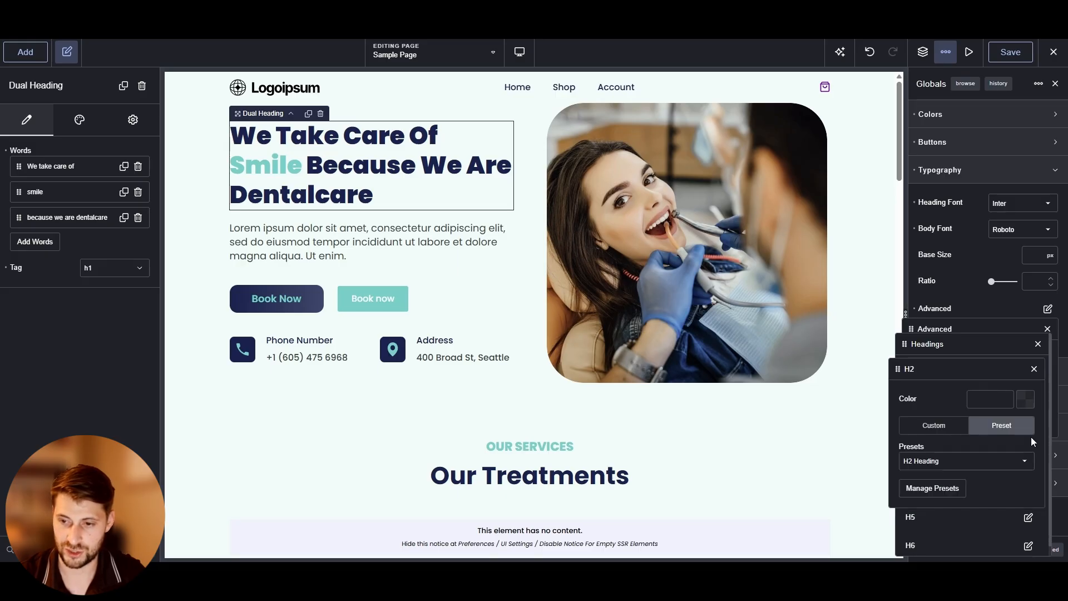
left_click(1033, 368)
left_click(1038, 344)
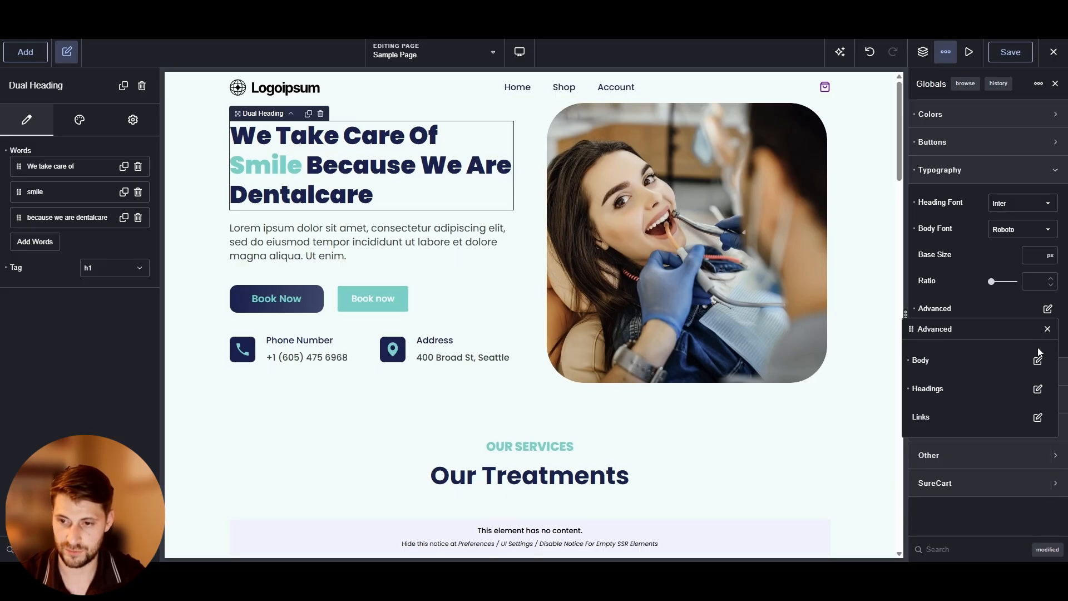
left_click(1036, 389)
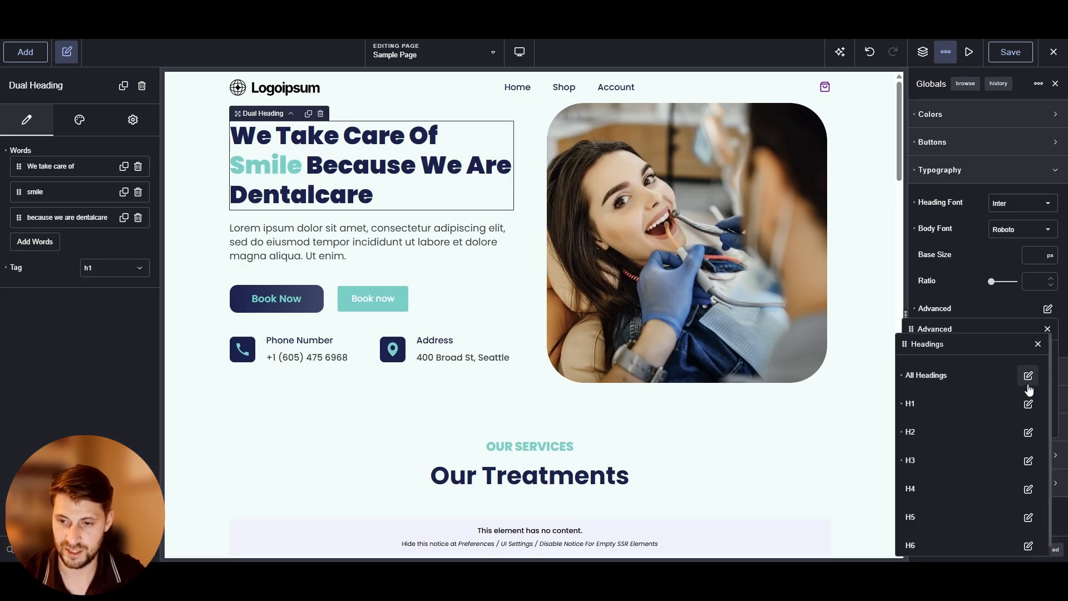
left_click(1038, 344)
left_click(1048, 328)
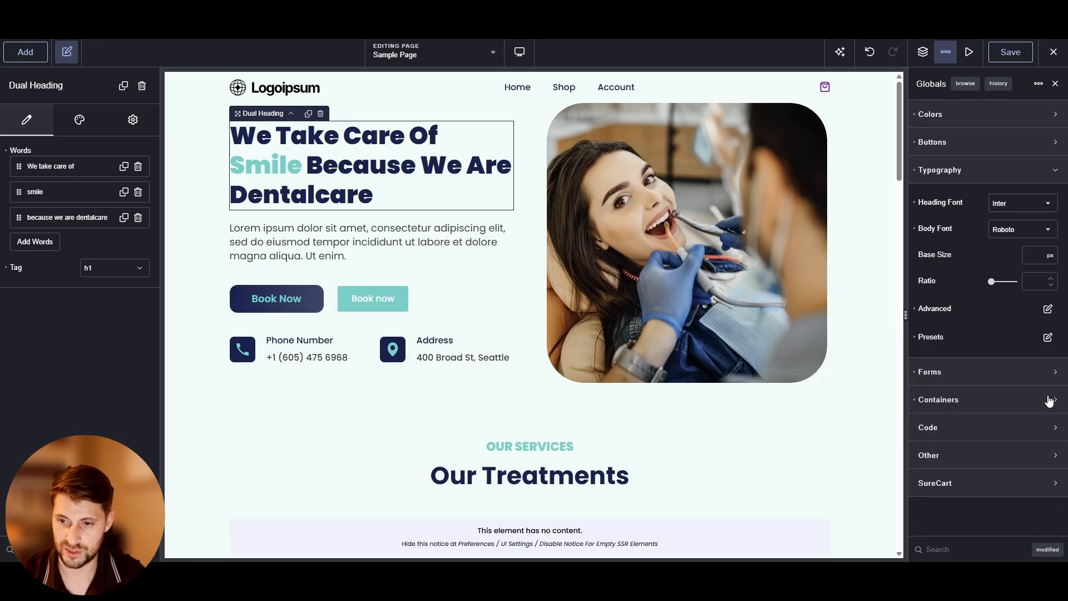
Set the H1 Heading typography preset's font size to 2.7 rem
left_click(1047, 336)
scroll(990, 411, "up", 3)
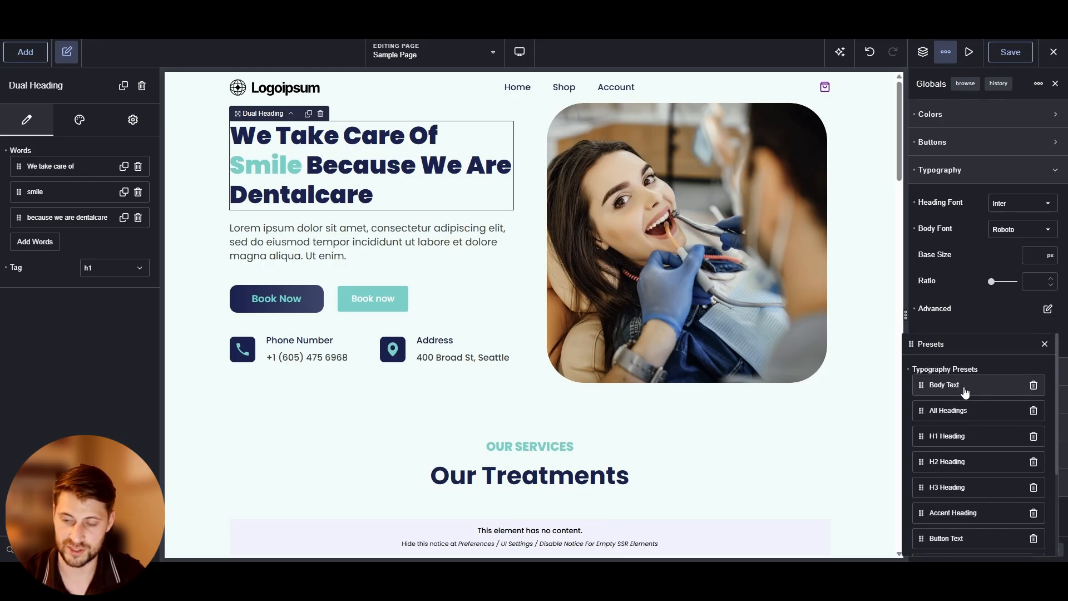
scroll(955, 409, "down", 4)
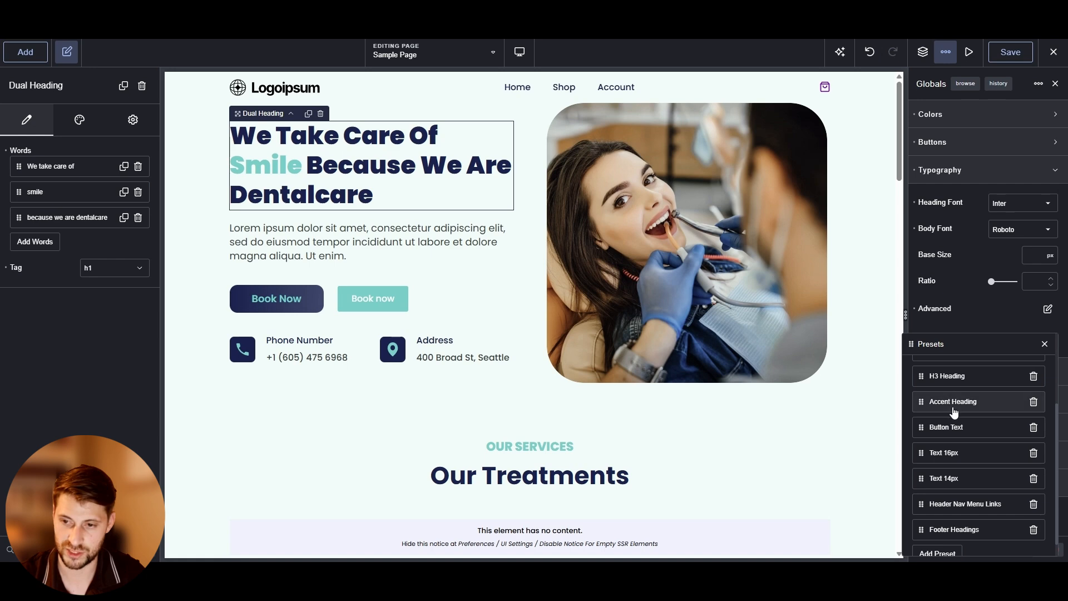
scroll(955, 423, "down", 1)
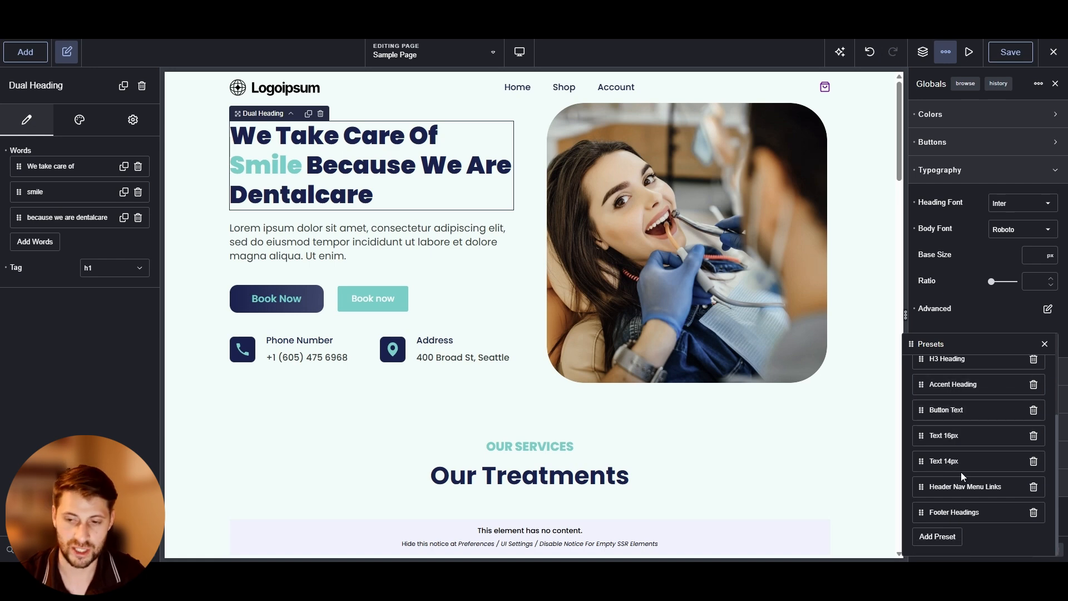
scroll(960, 472, "up", 5)
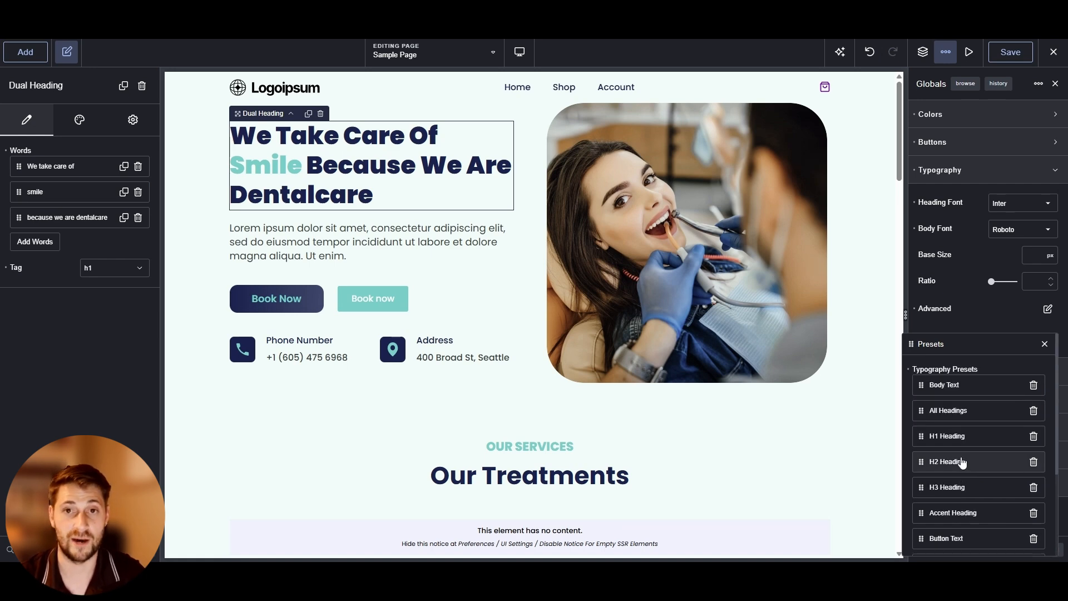
left_click(970, 436)
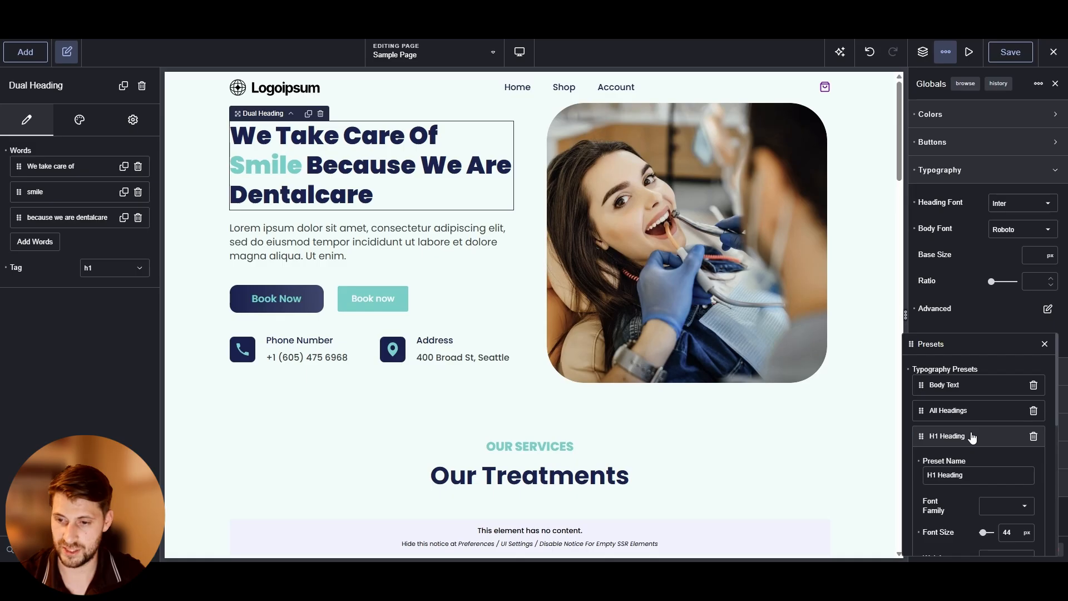
scroll(976, 448, "down", 2)
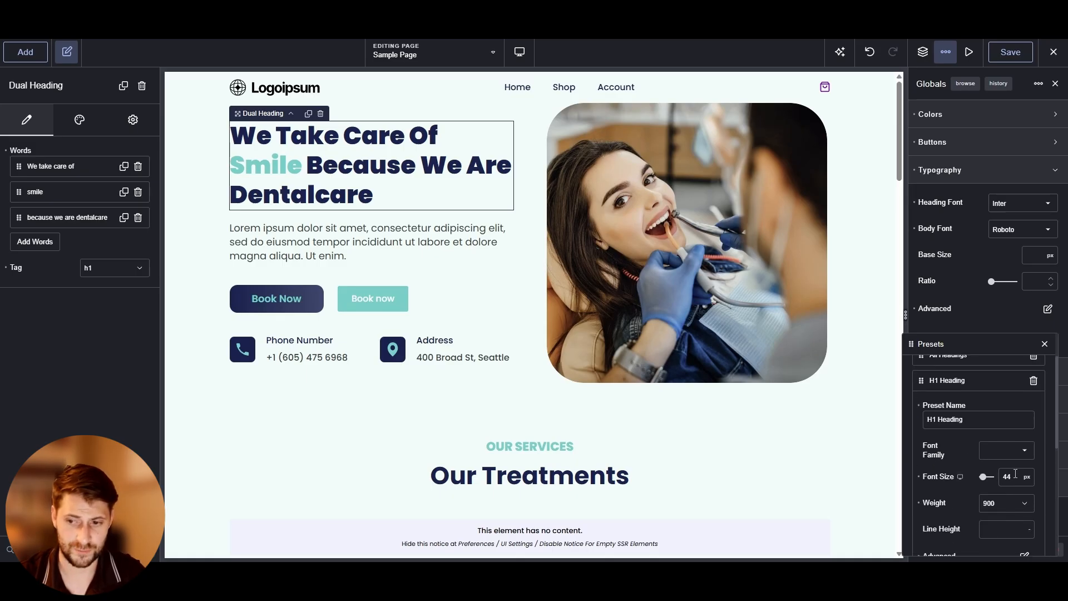
double_click(1010, 474)
key("Down")
key("Down")
key("Down")
key("Down")
key("Down")
key("Down")
key("Down")
key("Down")
key("Down")
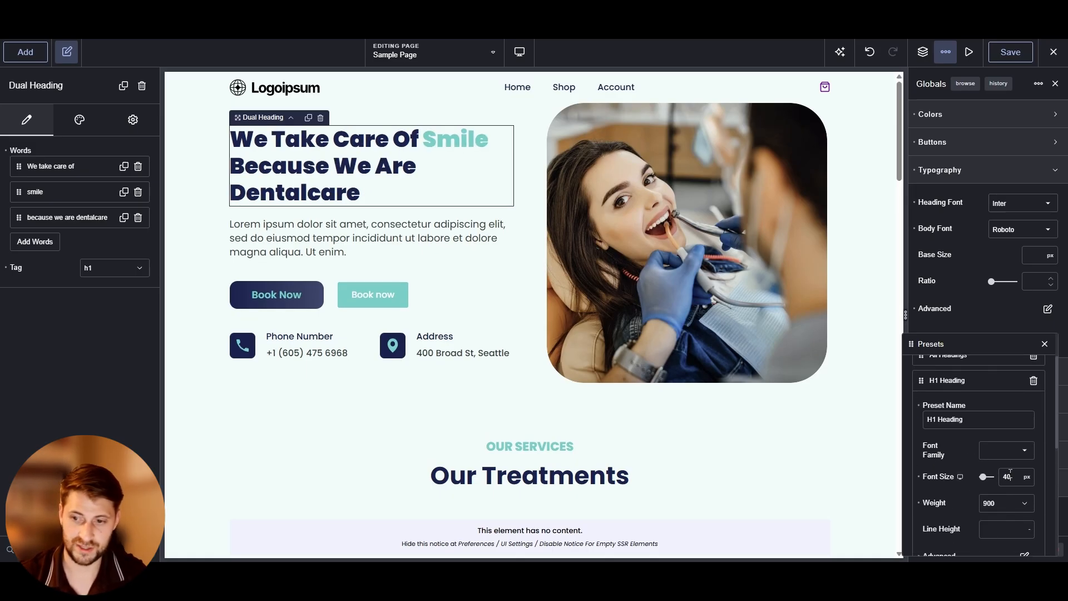
key("Down")
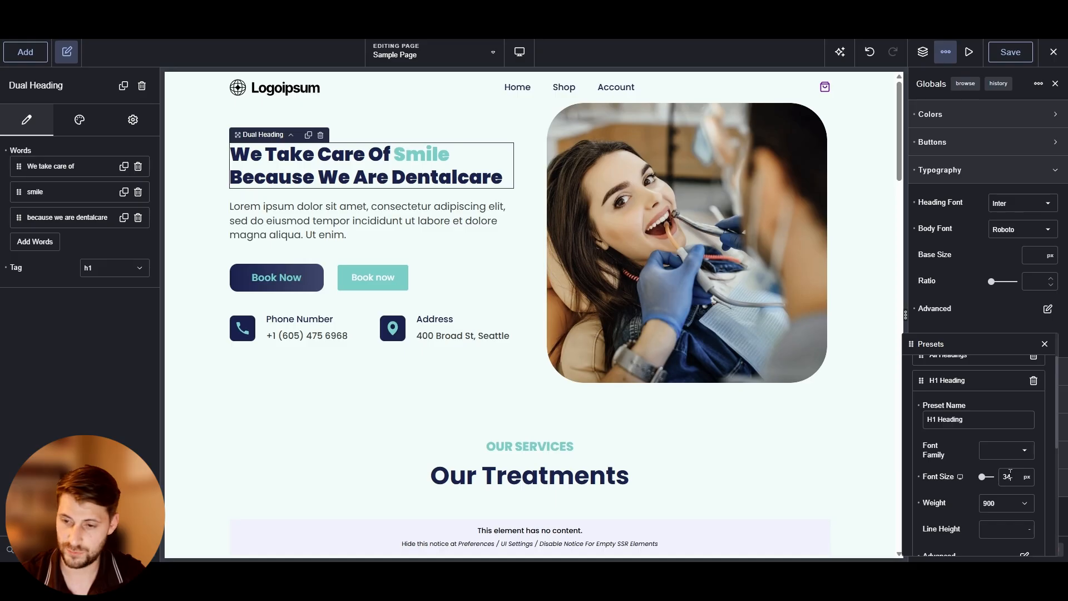
key("Up")
key("Up")
key("Up")
key("Up")
key("Up")
key("Up")
key("Up")
key("Up")
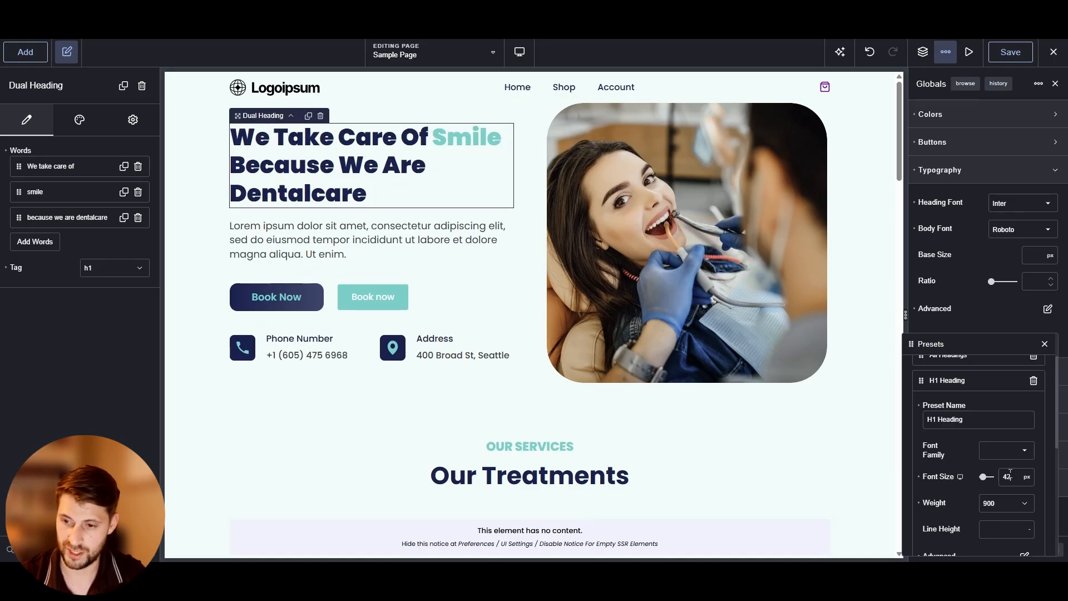
left_click(1027, 476)
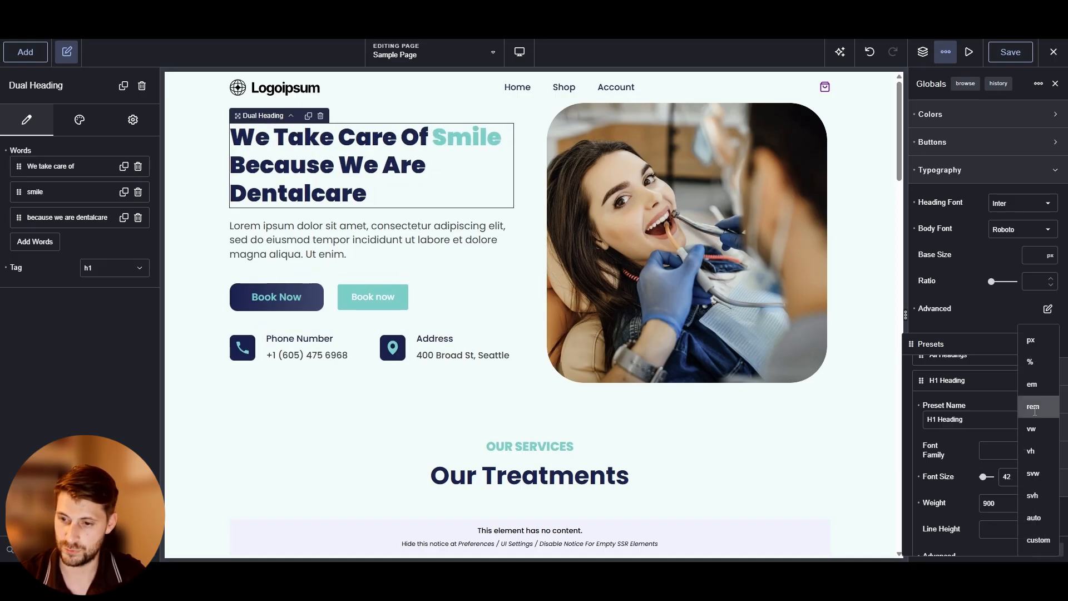
left_click(1029, 410)
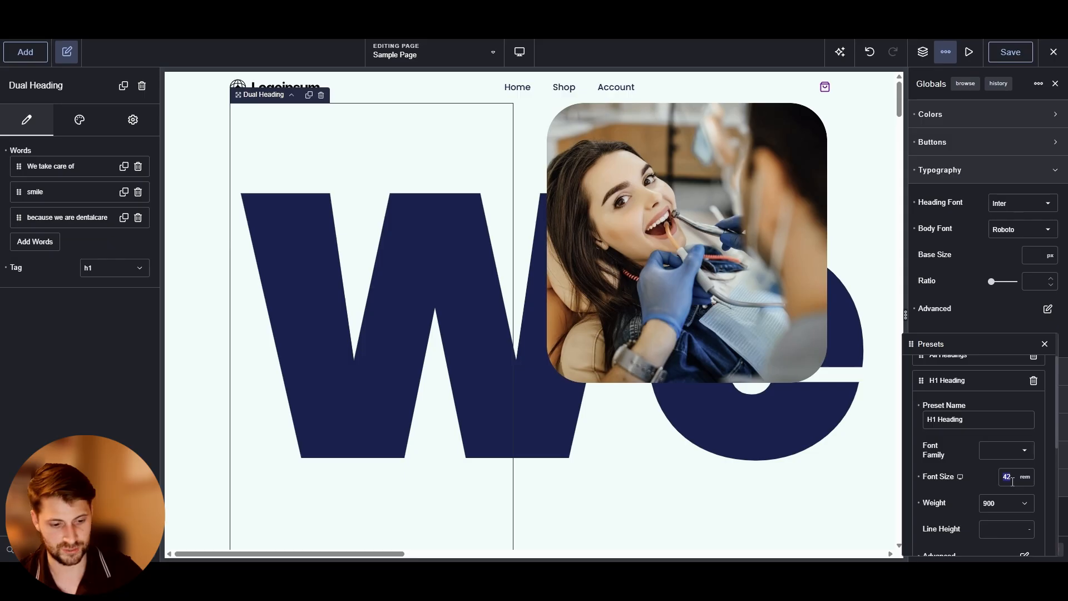
type("2.7")
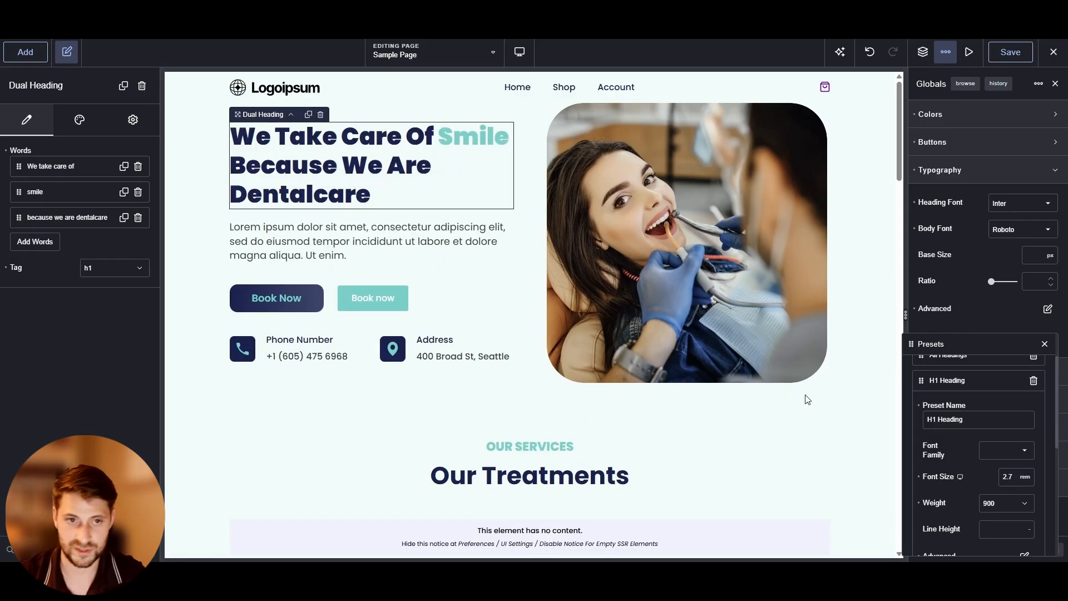
Switch the canvas preview to the mobile view
mouse_move(520, 51)
left_click(566, 226)
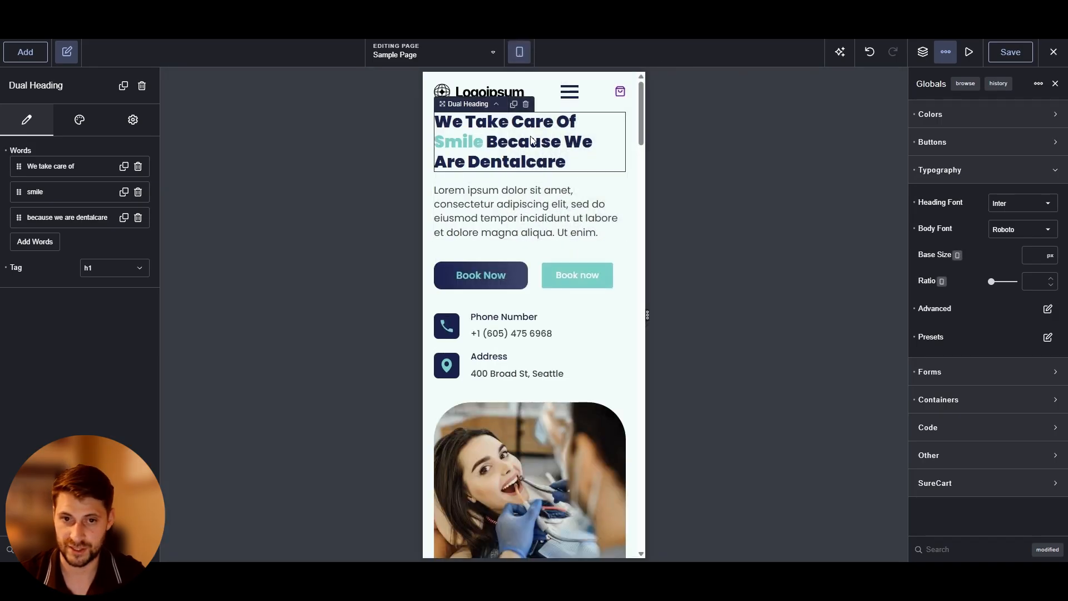
Return the canvas to desktop view and set the H1 Heading typography preset's font weight to 500
mouse_move(519, 52)
left_click(548, 79)
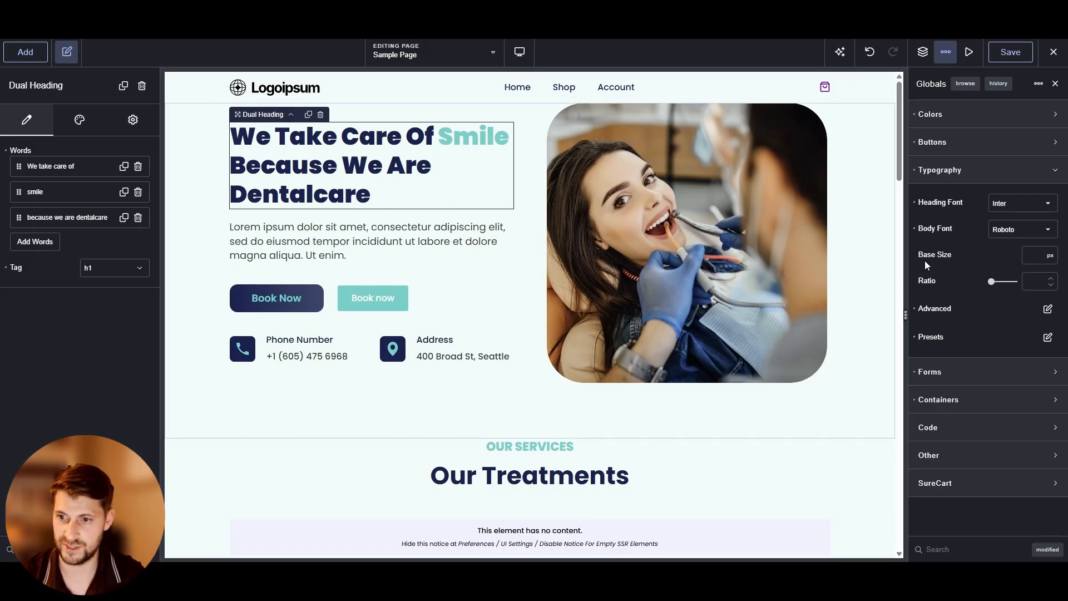
left_click(1051, 335)
left_click(964, 382)
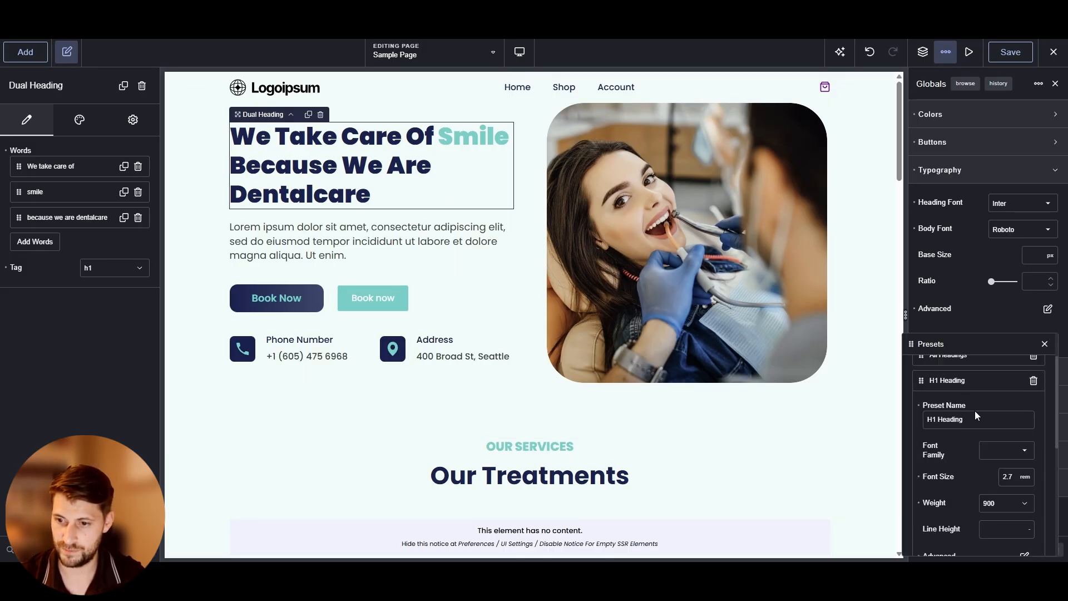
scroll(974, 410, "down", 3)
left_click(991, 454)
left_click(1002, 492)
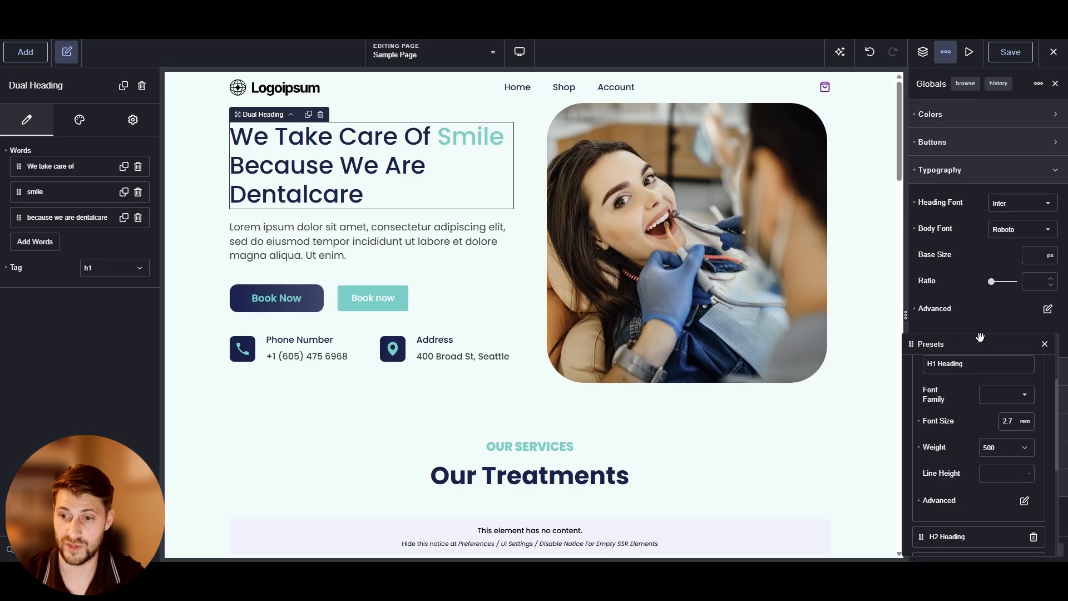
Try a letter spacing of 3 px in the H1 Heading preset's advanced typography settings, then clear it
left_click(1024, 501)
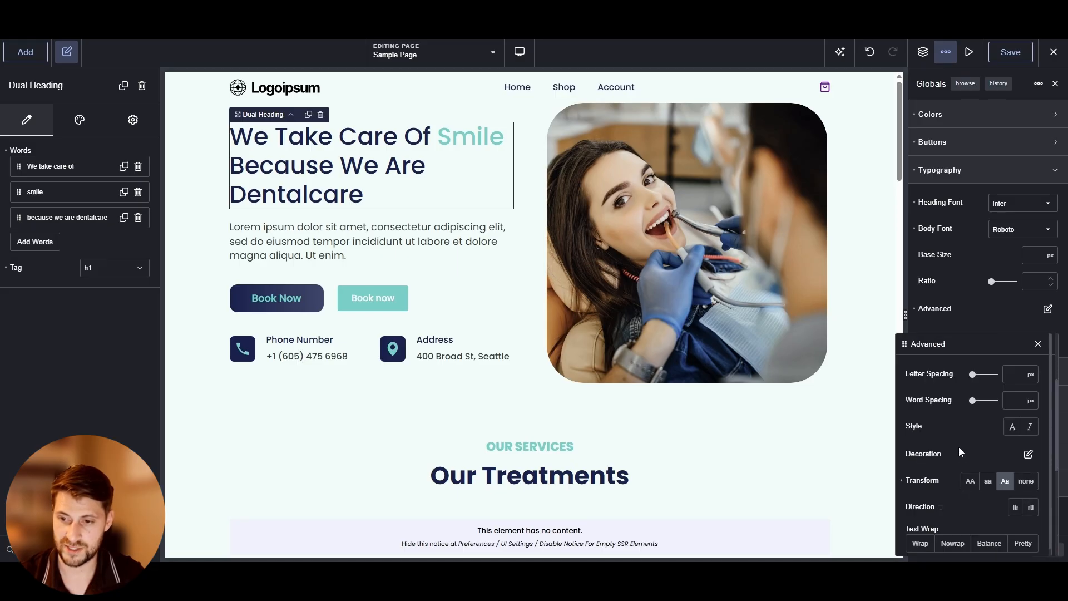
left_click(1013, 374)
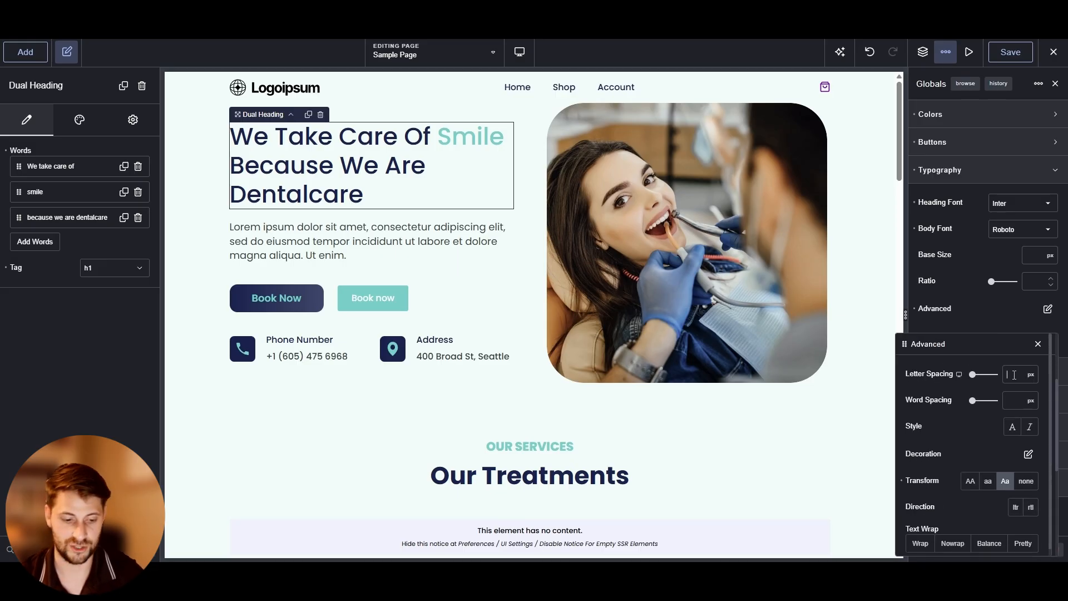
type("3")
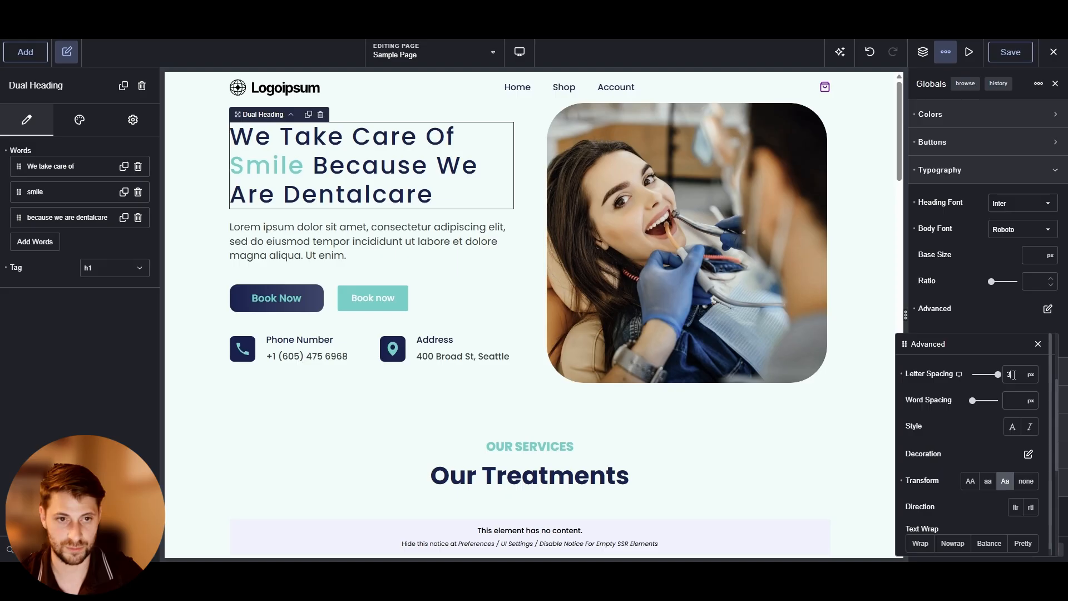
key("BackSpace")
Toggle italic style on and off for the H1 Heading preset
left_click(1015, 402)
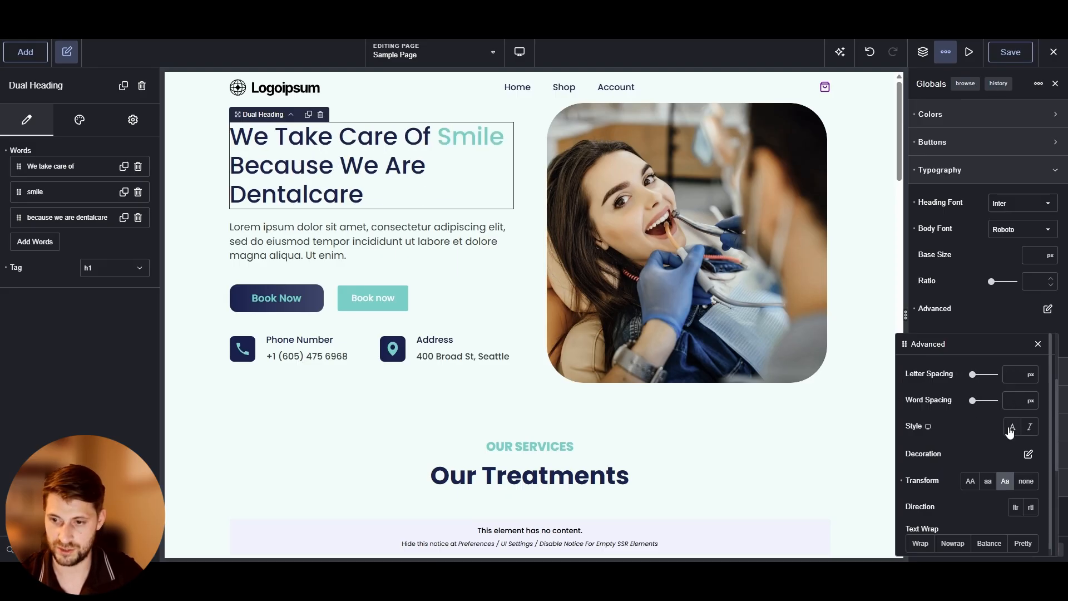
left_click(1029, 428)
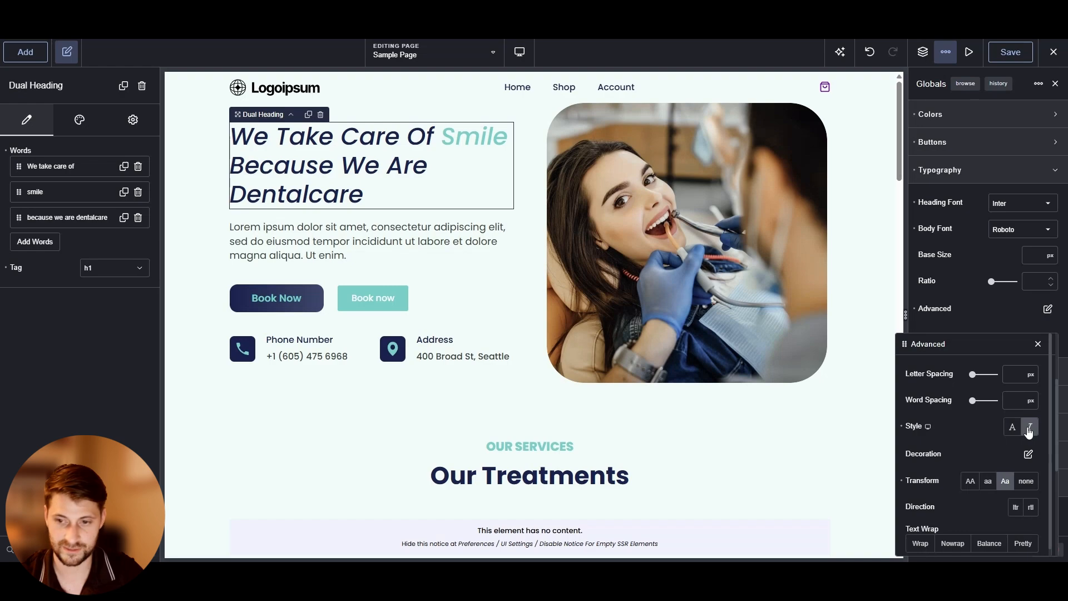
left_click(1029, 429)
Try the underline, overline and strikethrough decoration lines and a line style on the H1 preset, then reset to none
left_click(1028, 453)
left_click(918, 410)
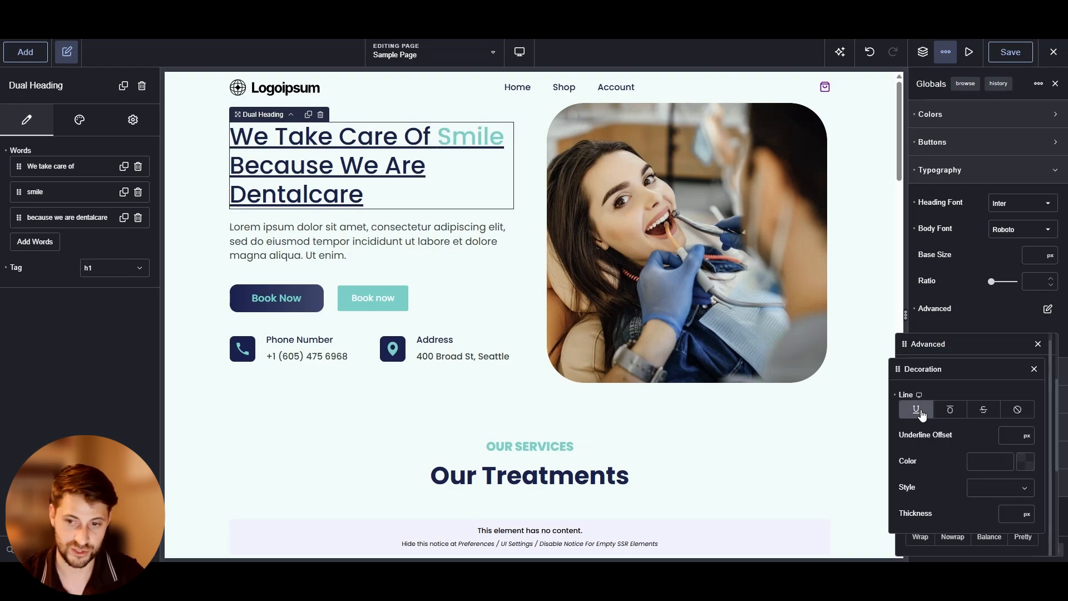
left_click(950, 410)
left_click(984, 410)
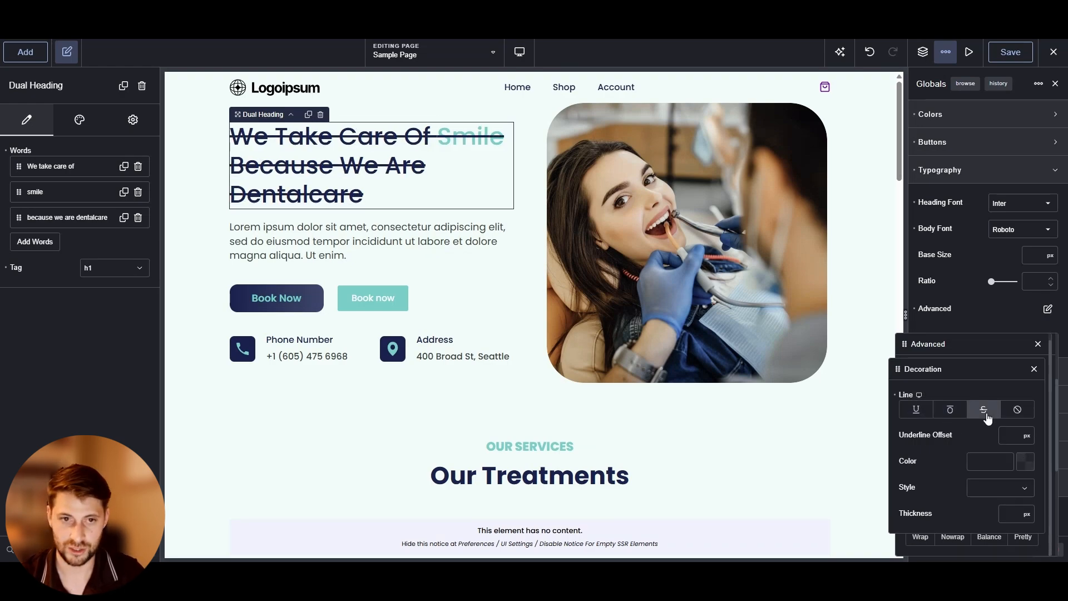
left_click(1017, 411)
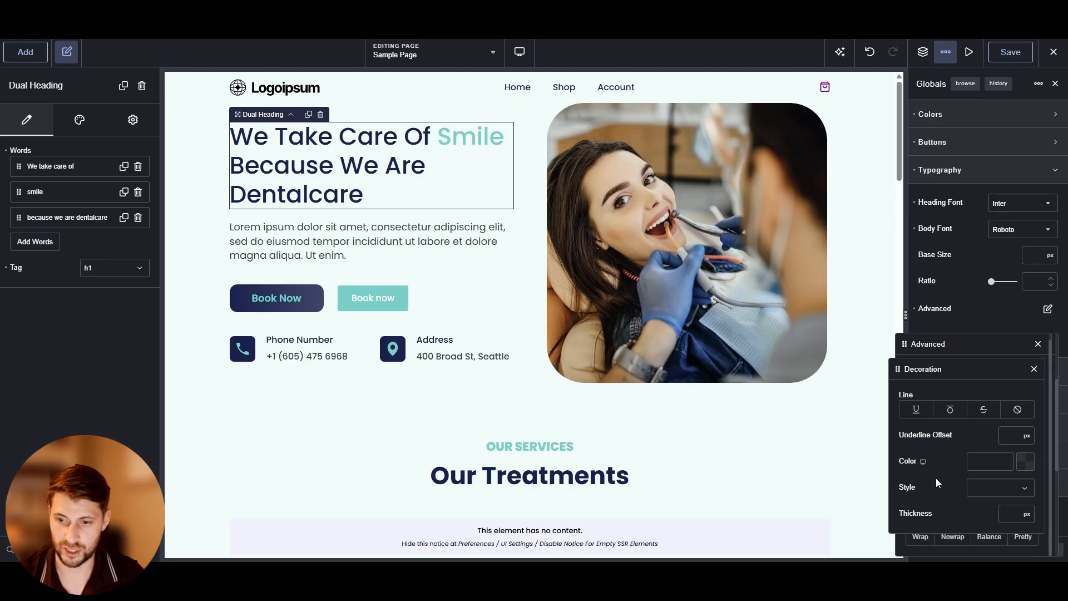
left_click(985, 498)
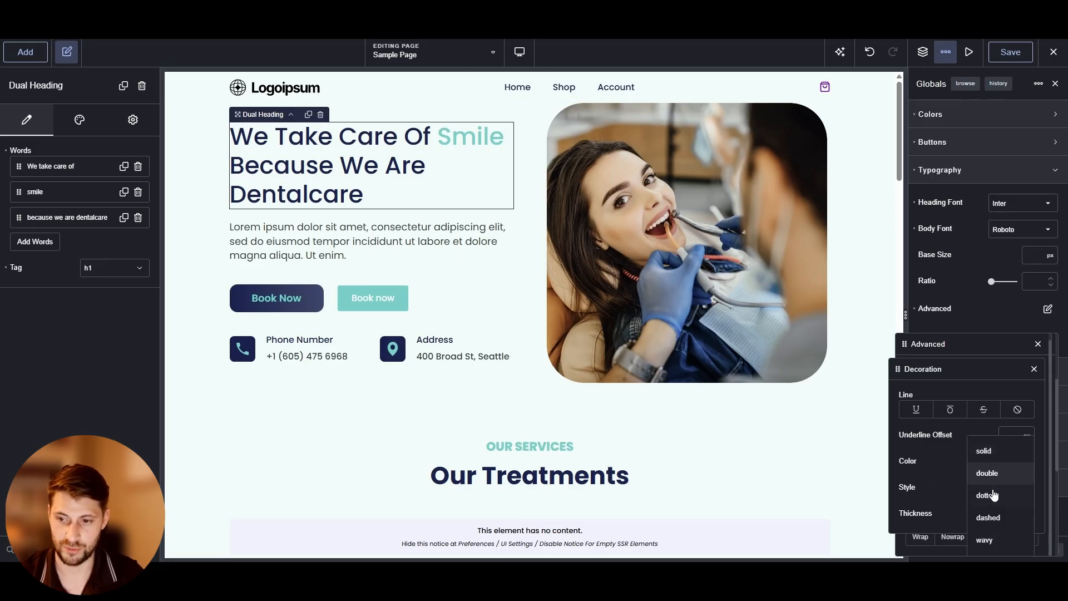
left_click(995, 519)
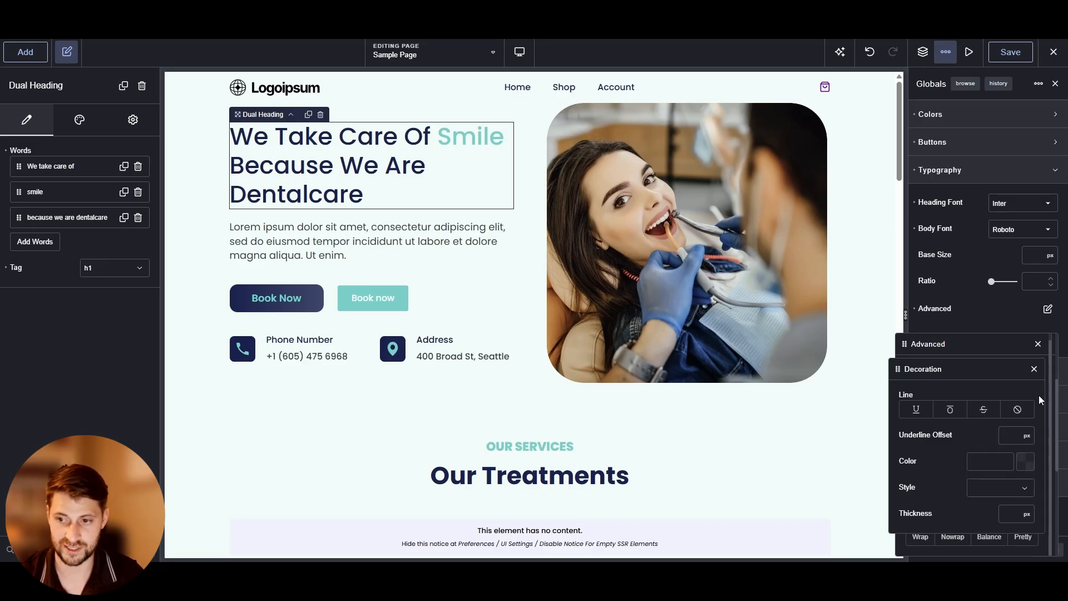
left_click(1034, 369)
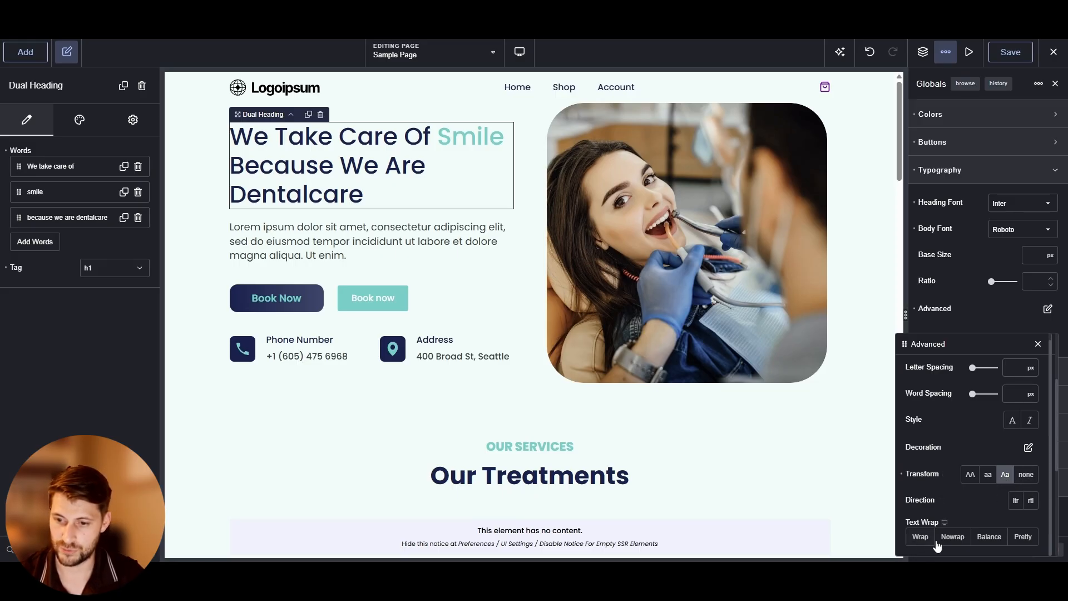
left_click(1038, 344)
scroll(957, 445, "down", 2)
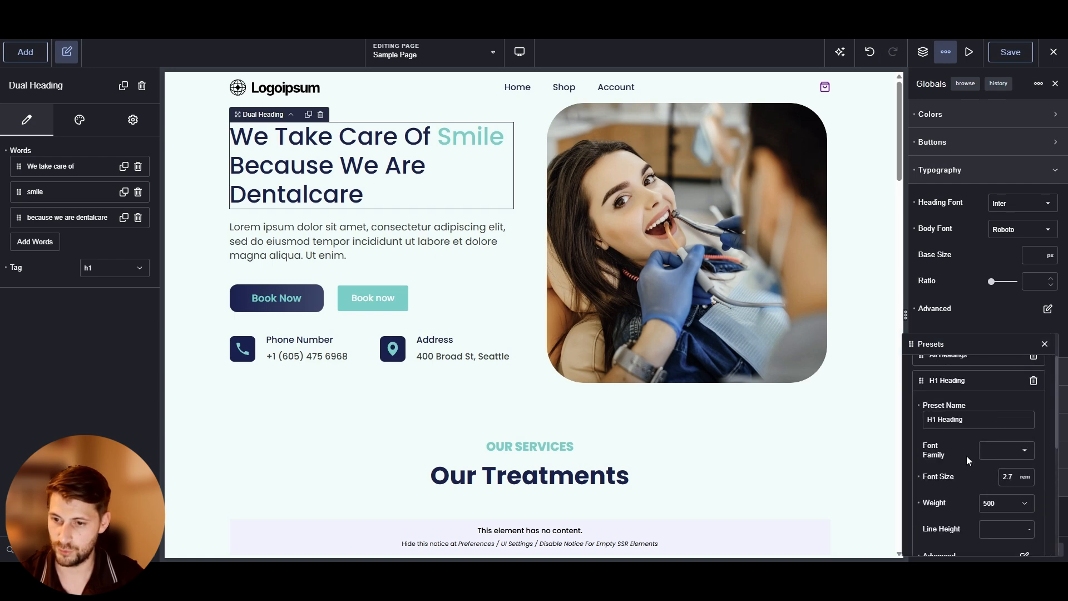
left_click(1011, 448)
left_click(970, 260)
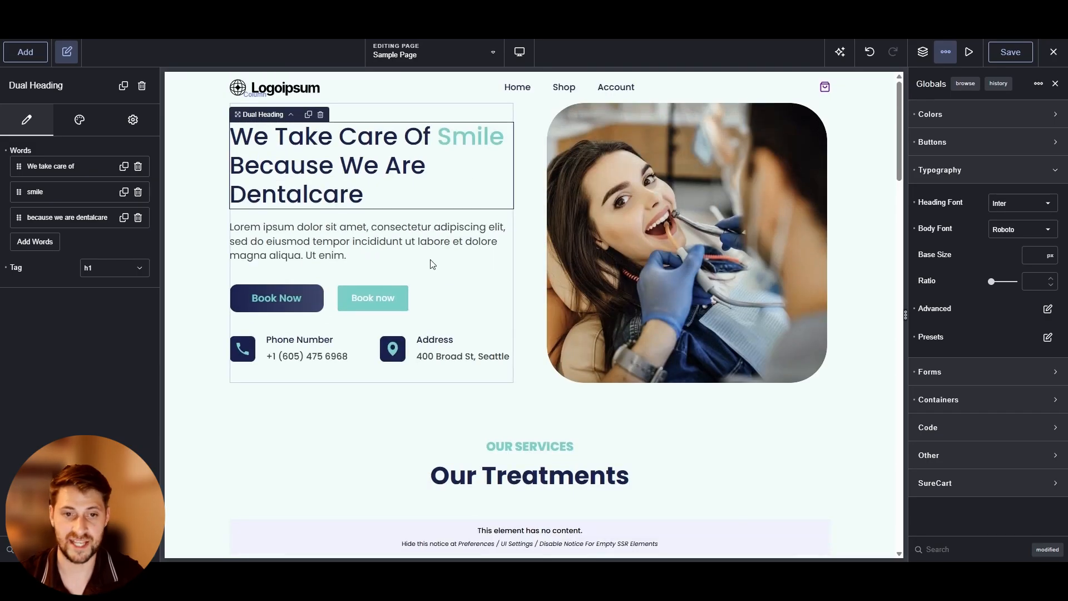
Set the H1 Heading typography preset's font family to Inter
left_click(1047, 337)
scroll(996, 420, "up", 3)
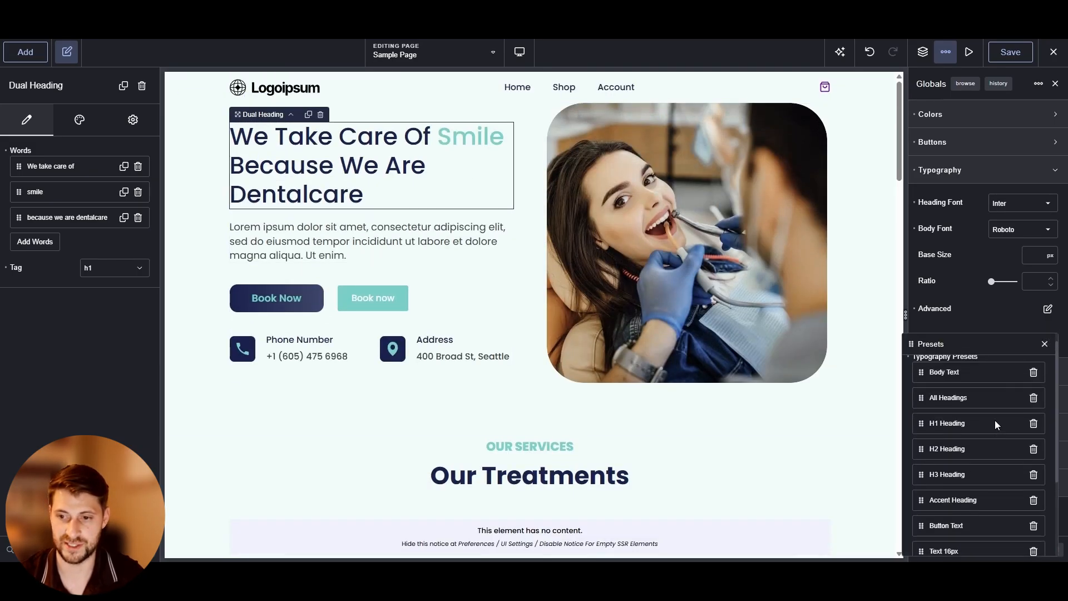
left_click(985, 437)
scroll(990, 445, "down", 2)
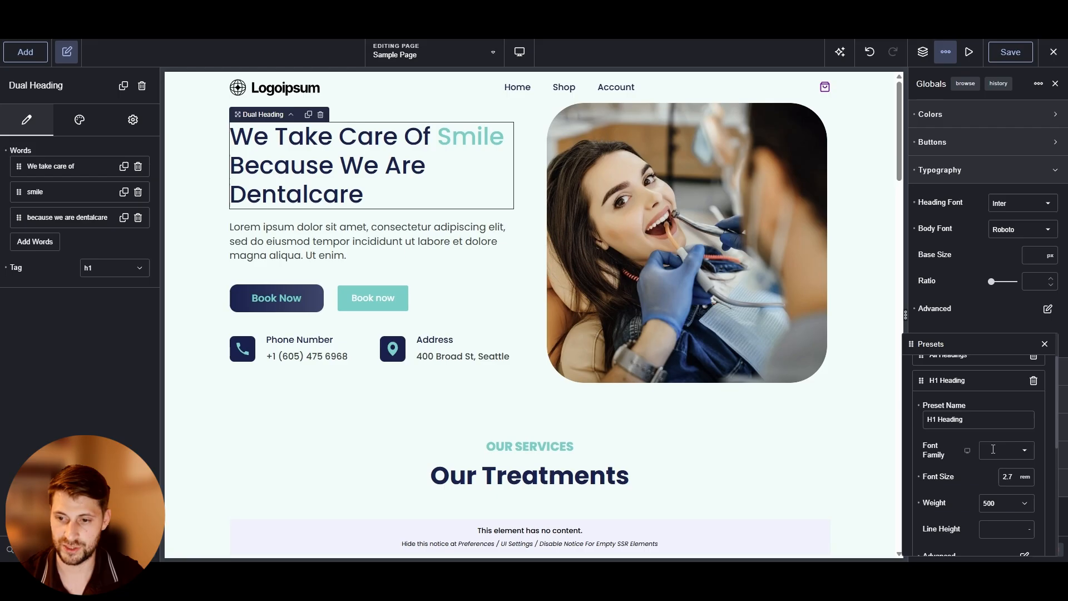
left_click(993, 449)
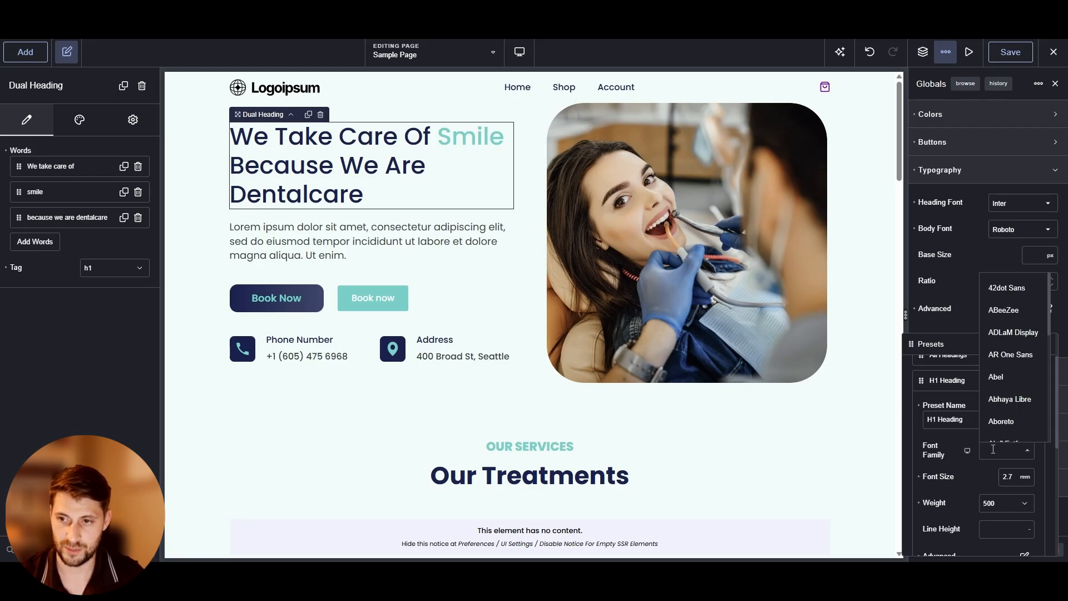
type("inter")
key("Return")
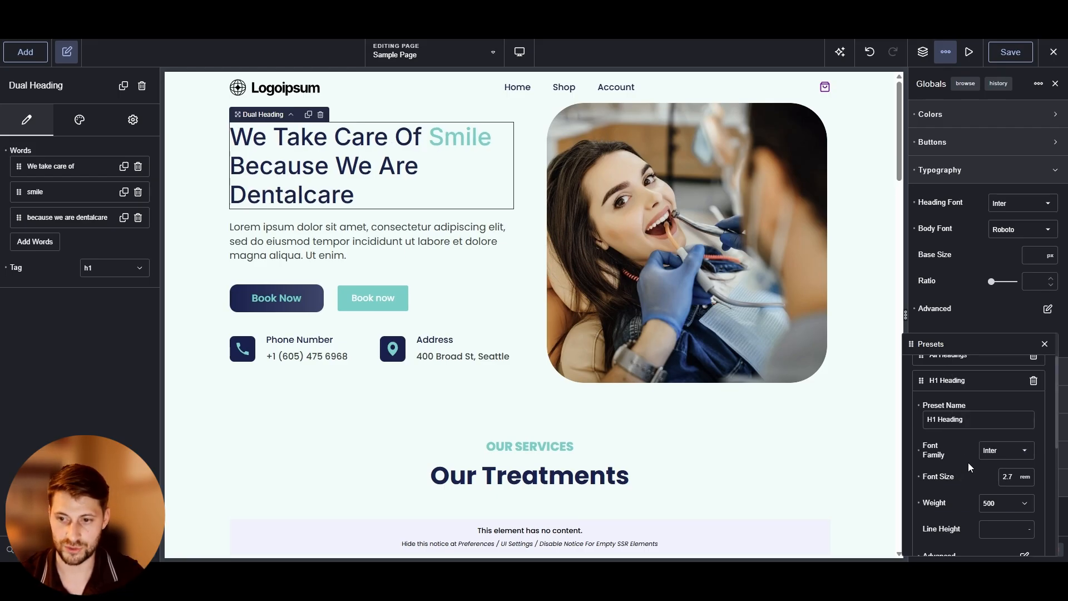
left_click(1045, 343)
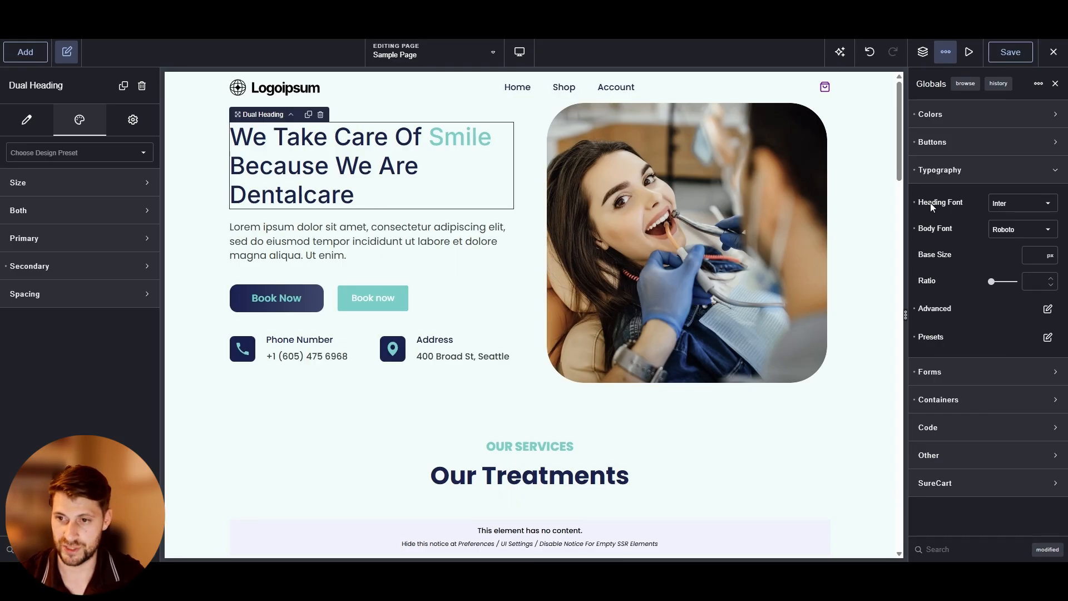
Review the typography presets list and the dual heading's first word item
left_click(1047, 337)
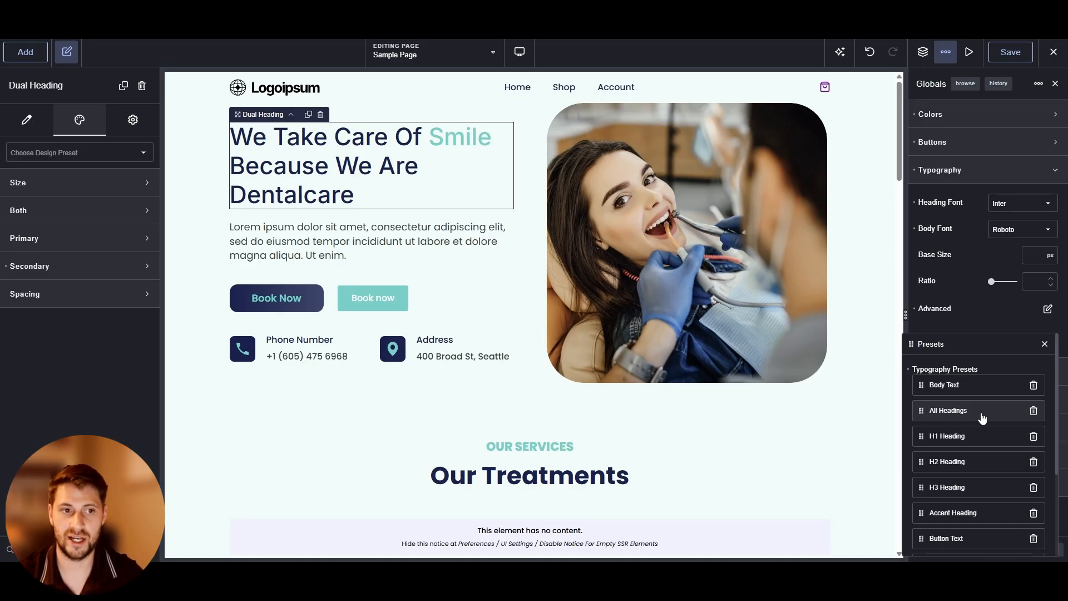
left_click(25, 124)
left_click(64, 164)
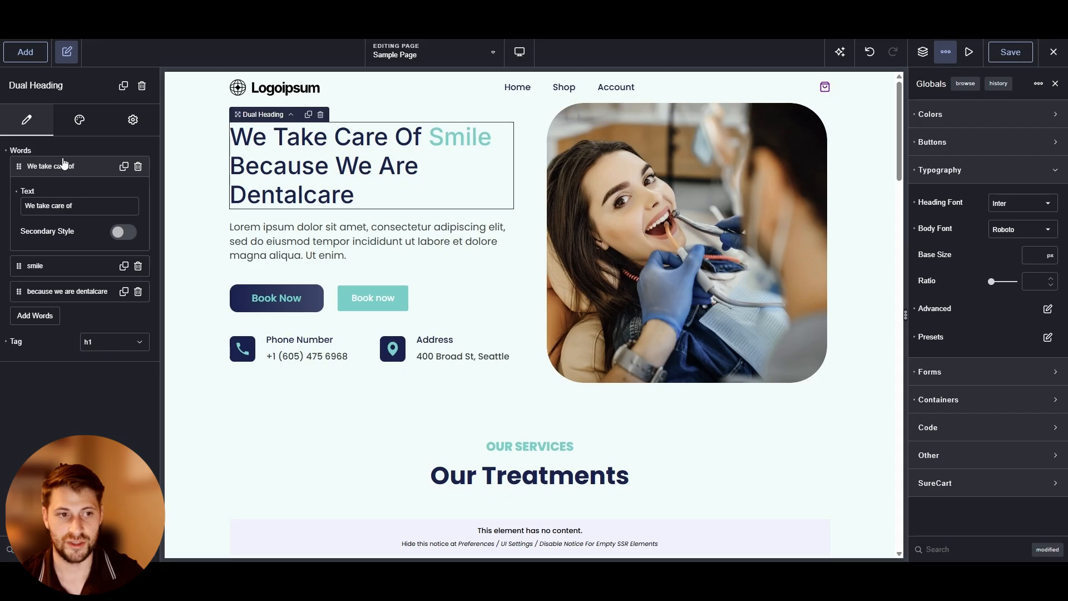
left_click(63, 165)
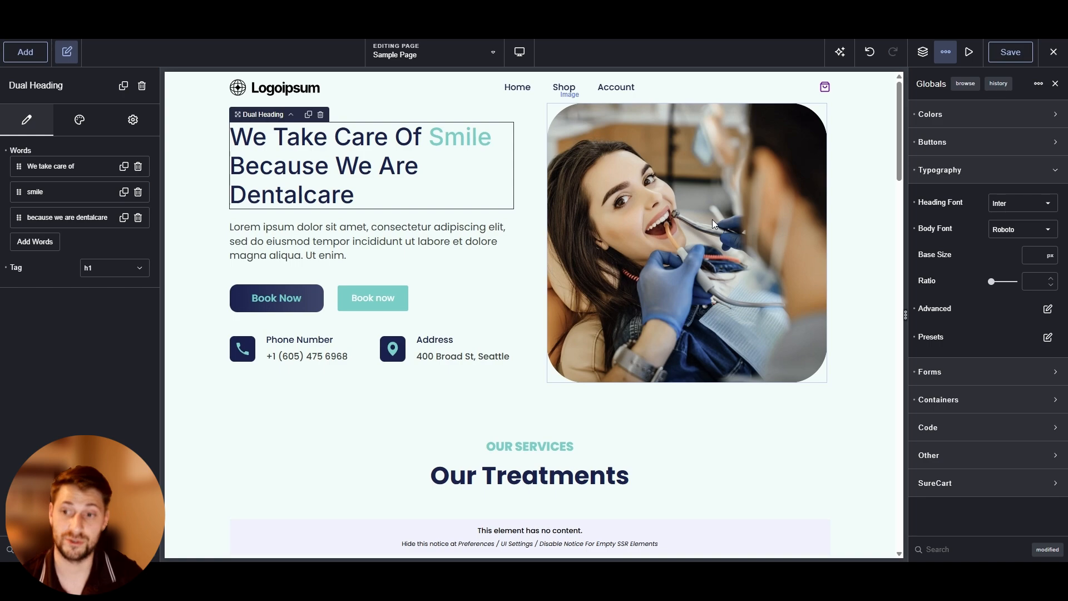
Open the global Forms field settings and scroll through the page
left_click(985, 174)
left_click(984, 199)
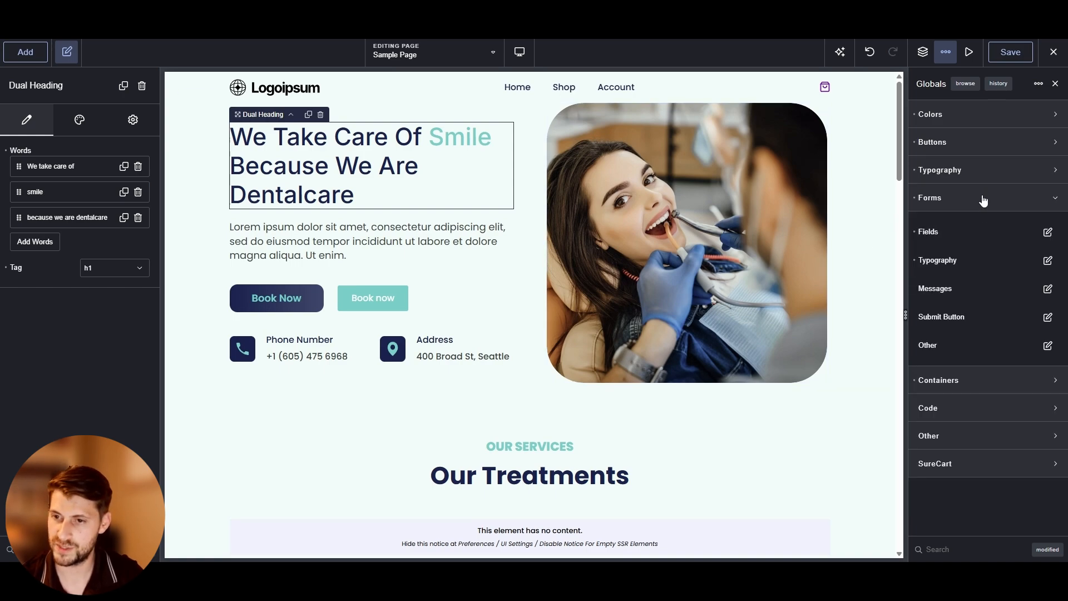
left_click(1045, 232)
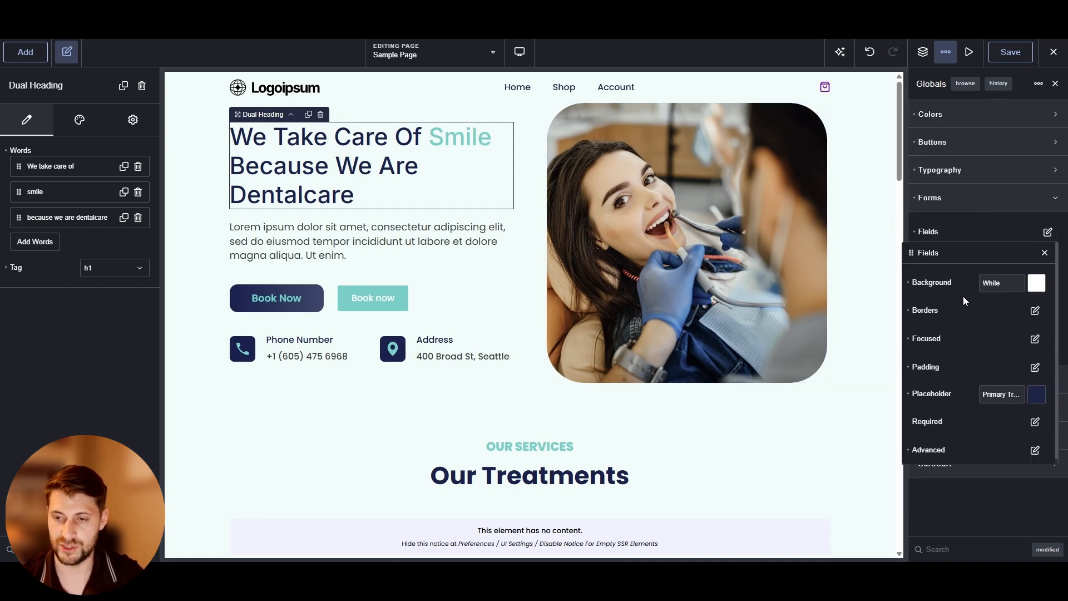
scroll(477, 312, "down", 15)
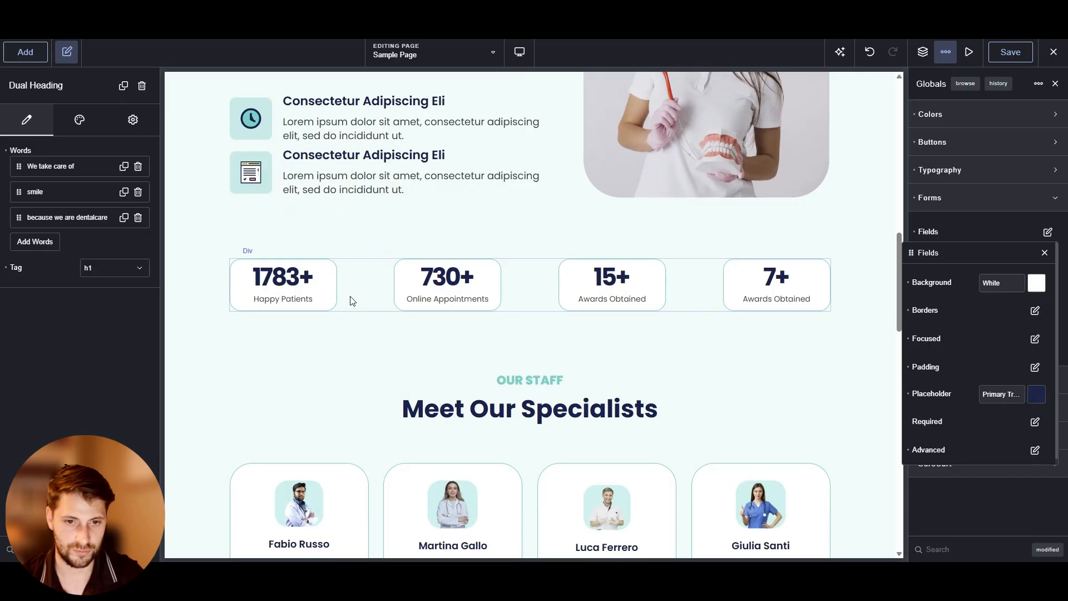
scroll(307, 299, "down", 10)
scroll(317, 299, "up", 12)
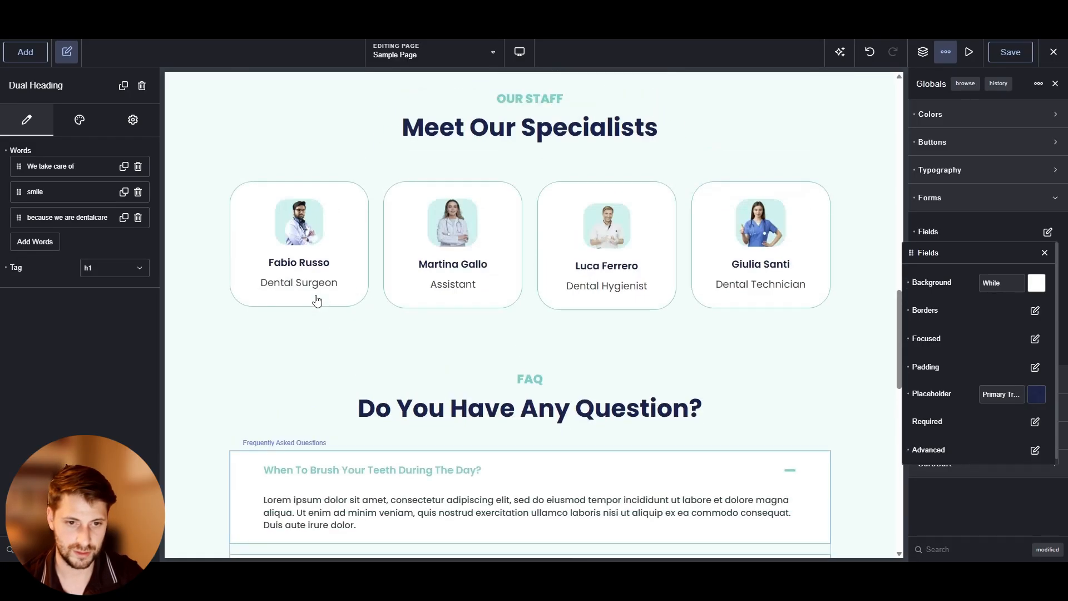
scroll(317, 298, "down", 12)
Add an empty section and move it to the bottom of the page above the footer
left_click(25, 52)
left_click(50, 207)
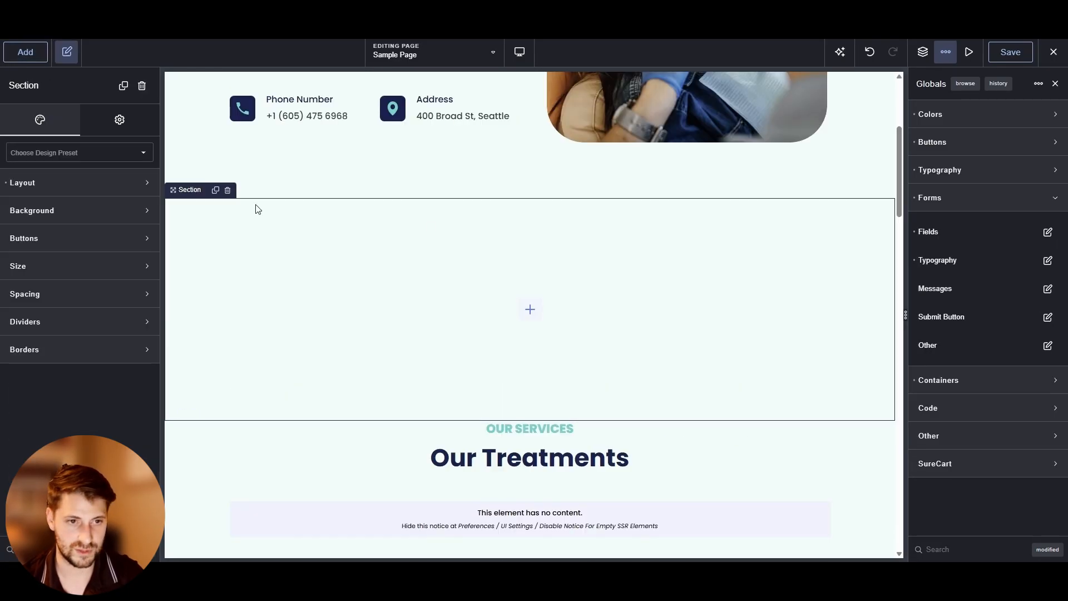
scroll(200, 202, "down", 20)
left_click_drag(191, 193, 266, 233)
Search for the Form Builder element and add it into the new section
left_click(25, 52)
left_click(61, 145)
type("fo")
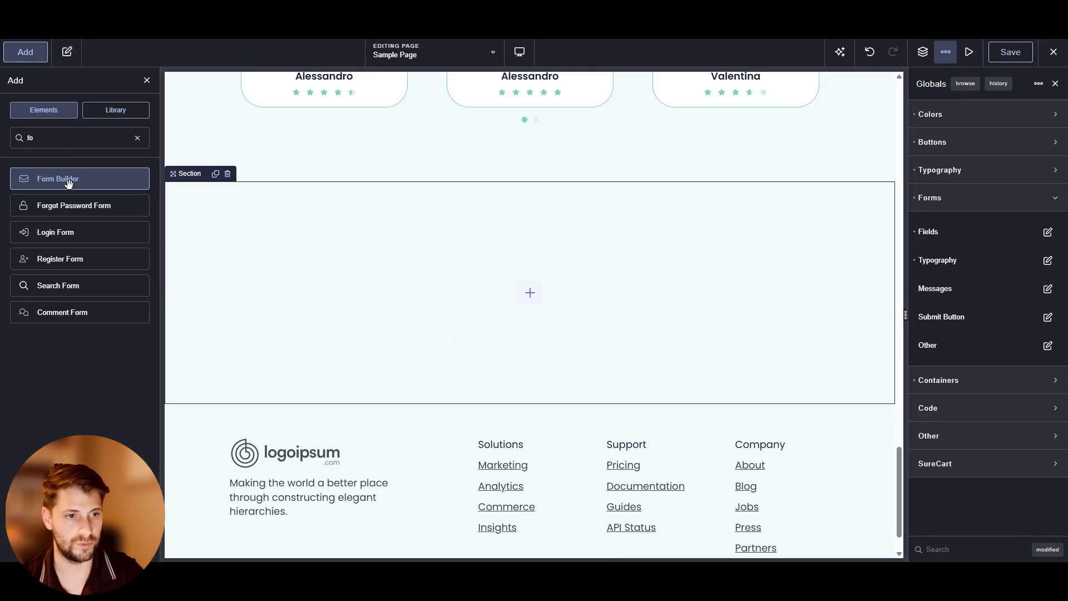
left_click_drag(67, 179, 453, 260)
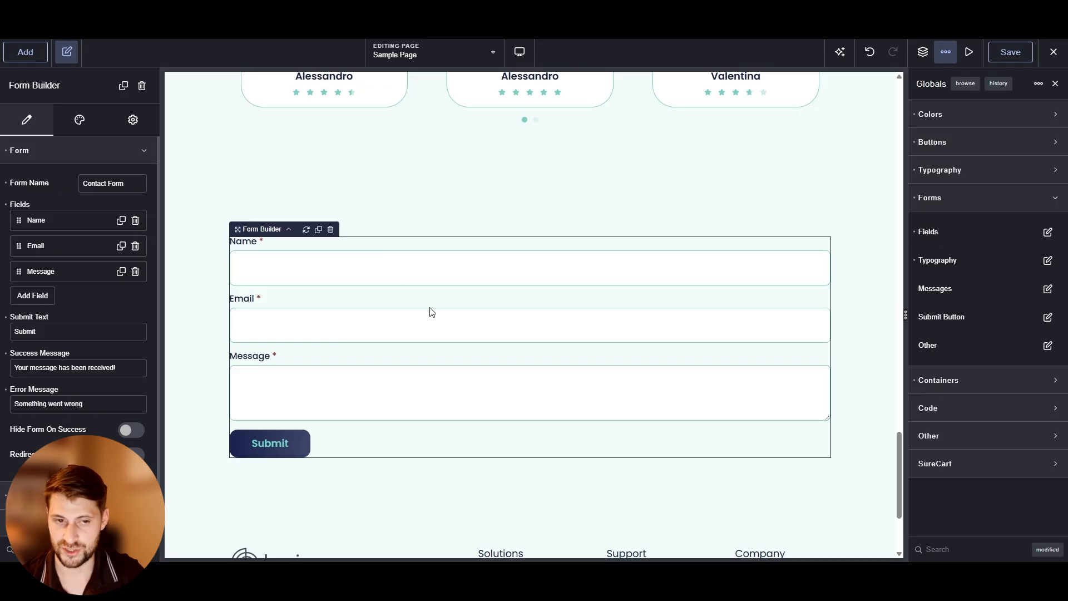
Set the global form fields background colour to the Base colour
left_click(1047, 232)
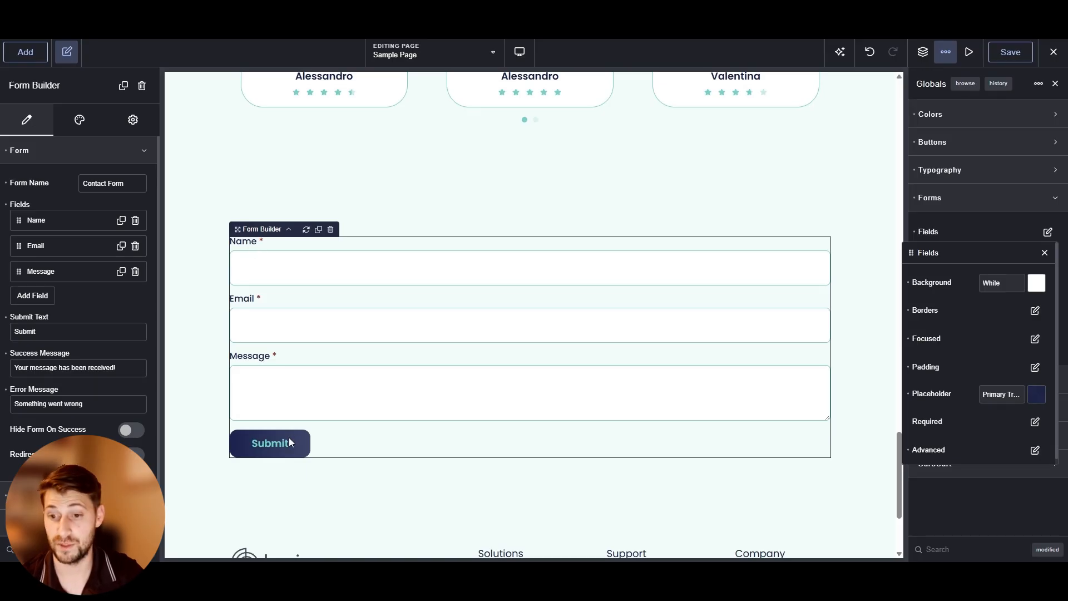
left_click(1037, 284)
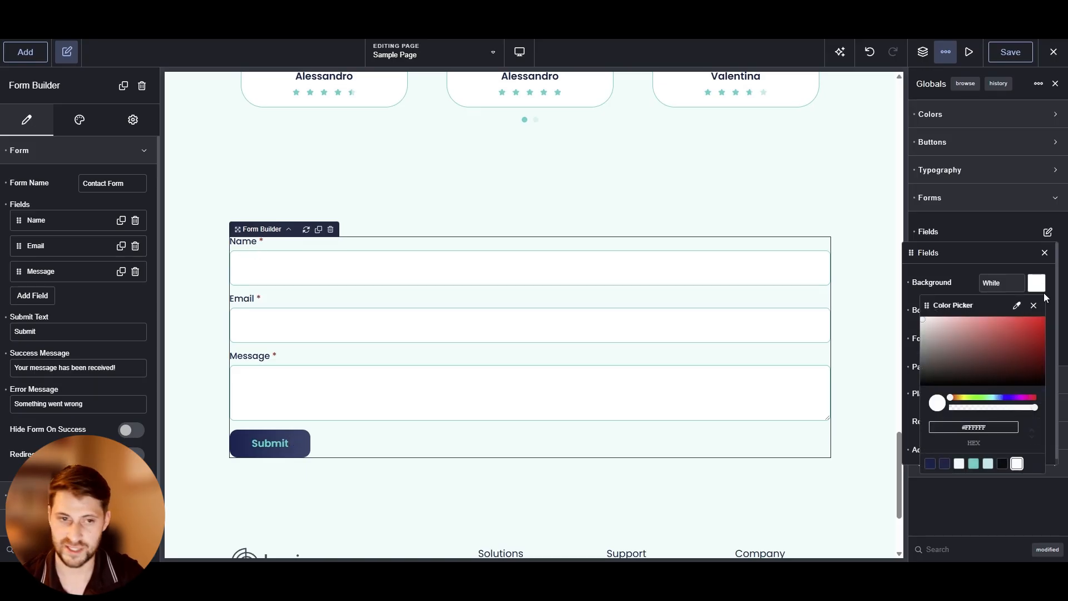
left_click(974, 466)
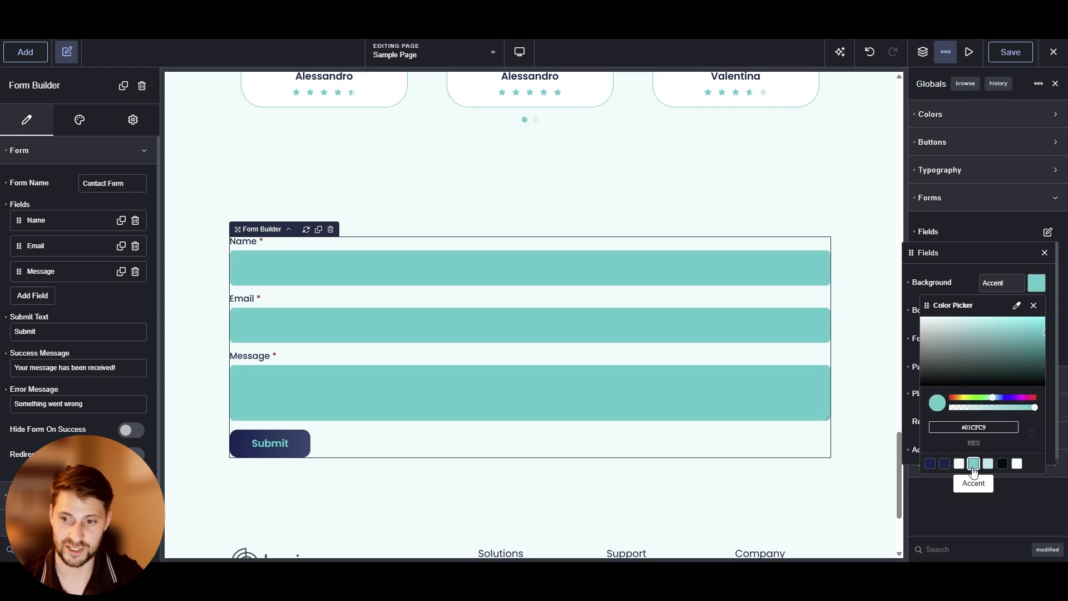
left_click(1001, 464)
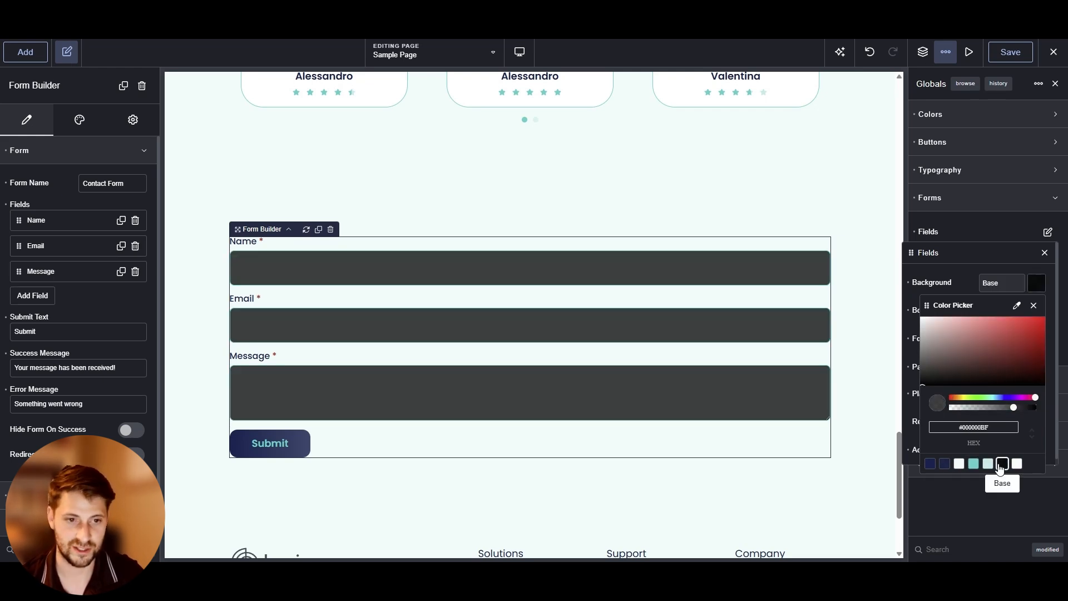
Set the global form fields background colour to White
left_click(945, 464)
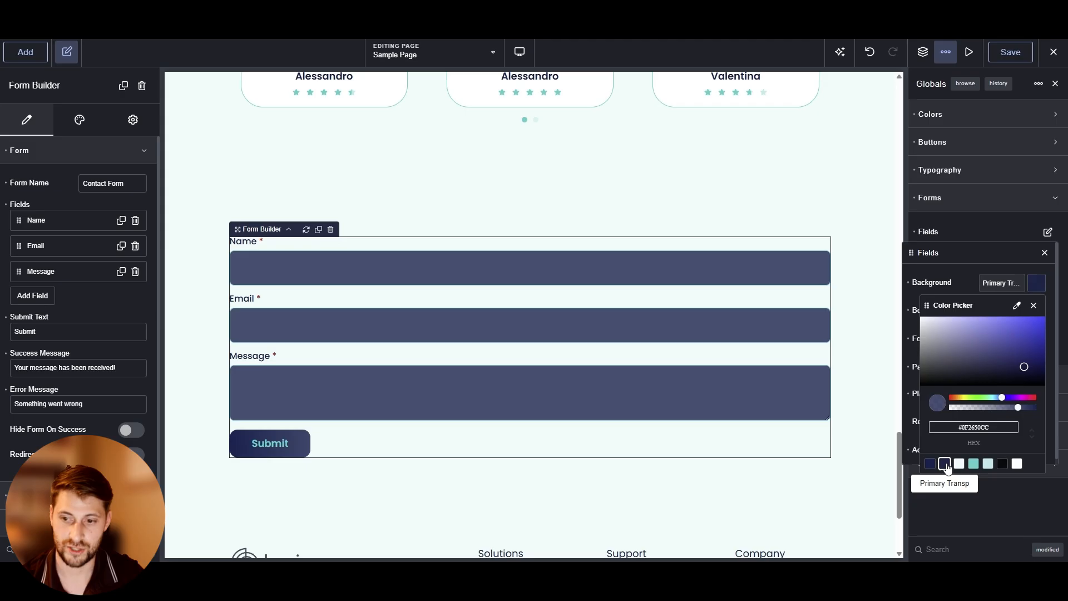
left_click(930, 464)
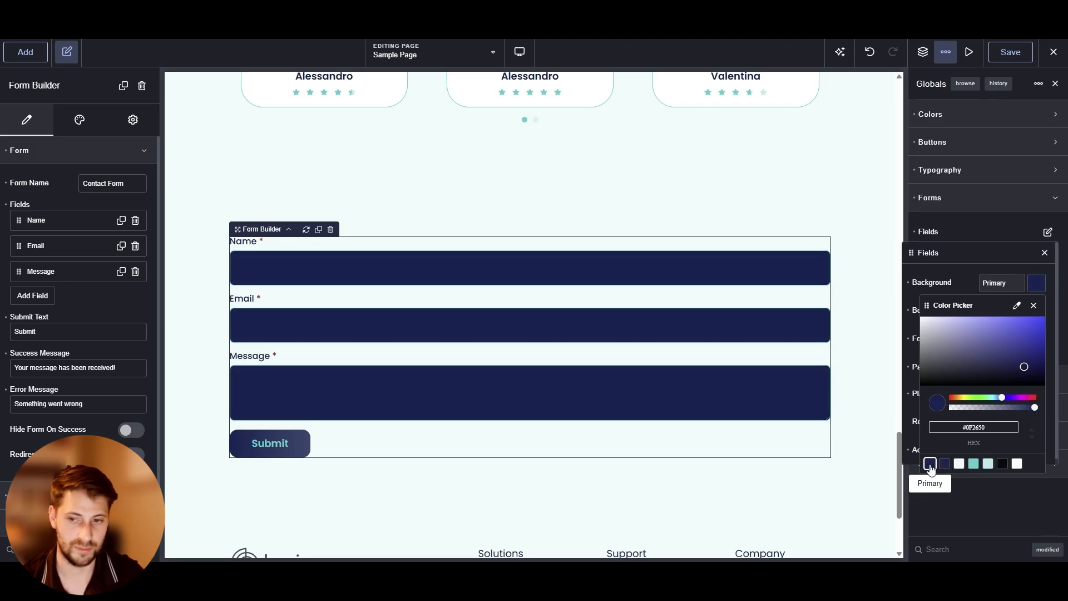
left_click(1017, 465)
left_click(974, 282)
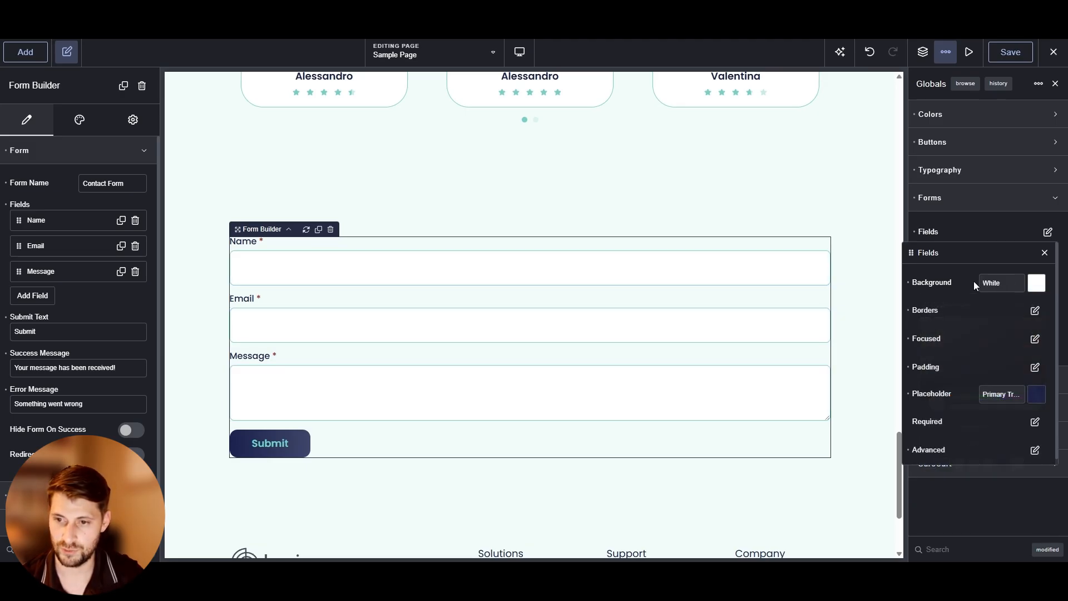
Open the field border settings and try a dashed border style
left_click(1028, 310)
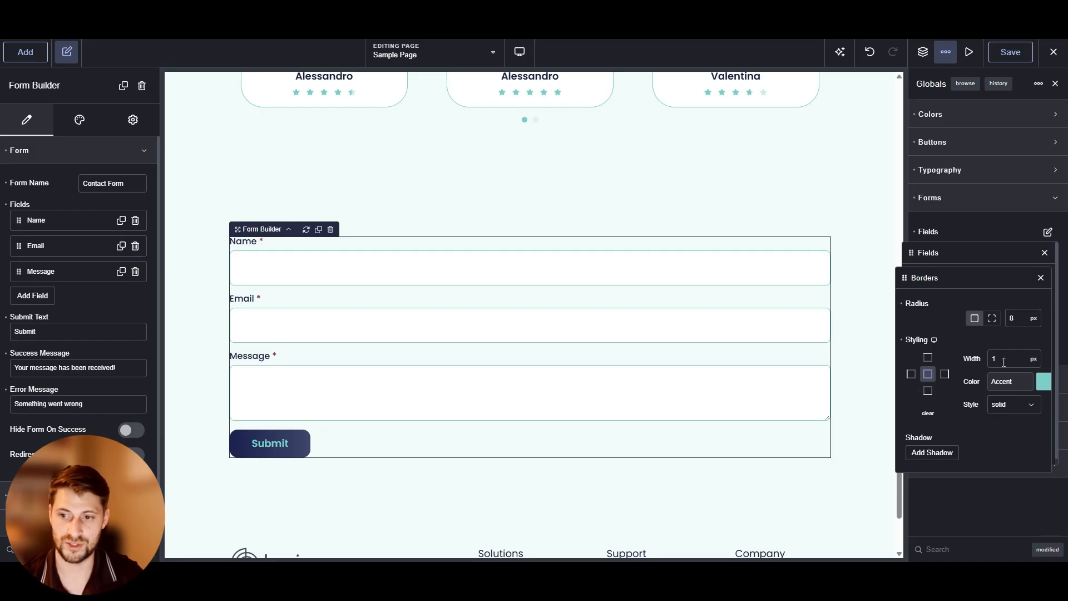
left_click(1007, 405)
left_click(1007, 423)
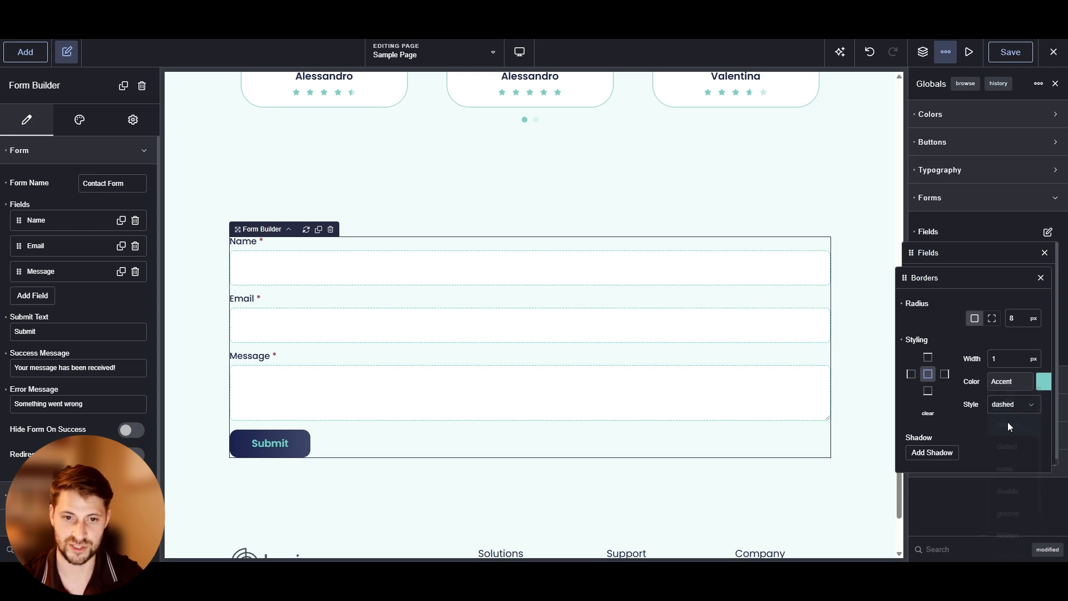
left_click(1013, 405)
left_click(1007, 398)
Try a 12 px Accent ridge border on the left side of the form fields
left_click(910, 378)
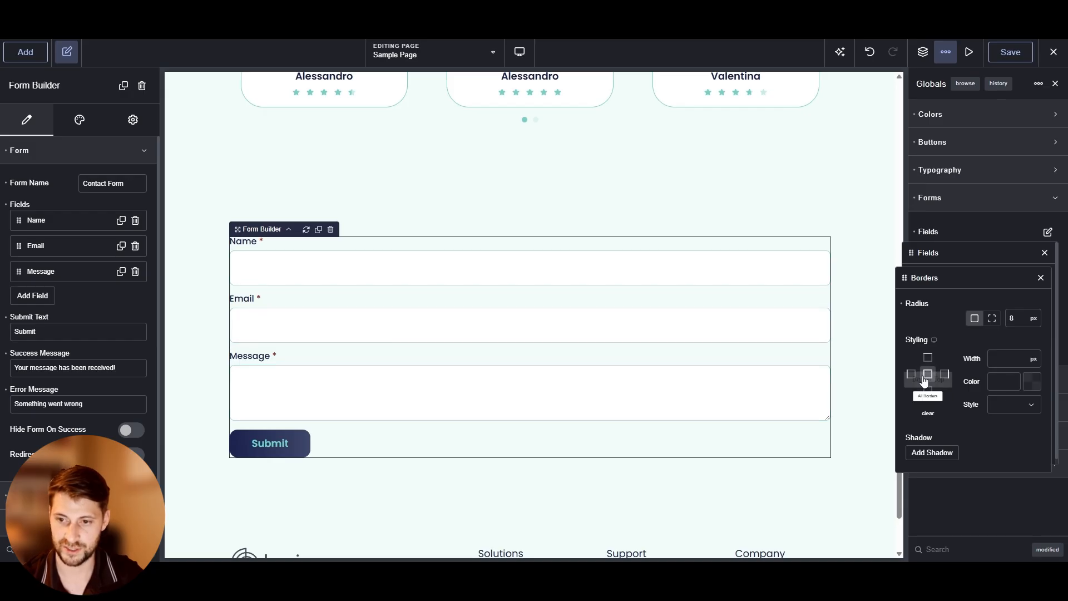
left_click(910, 373)
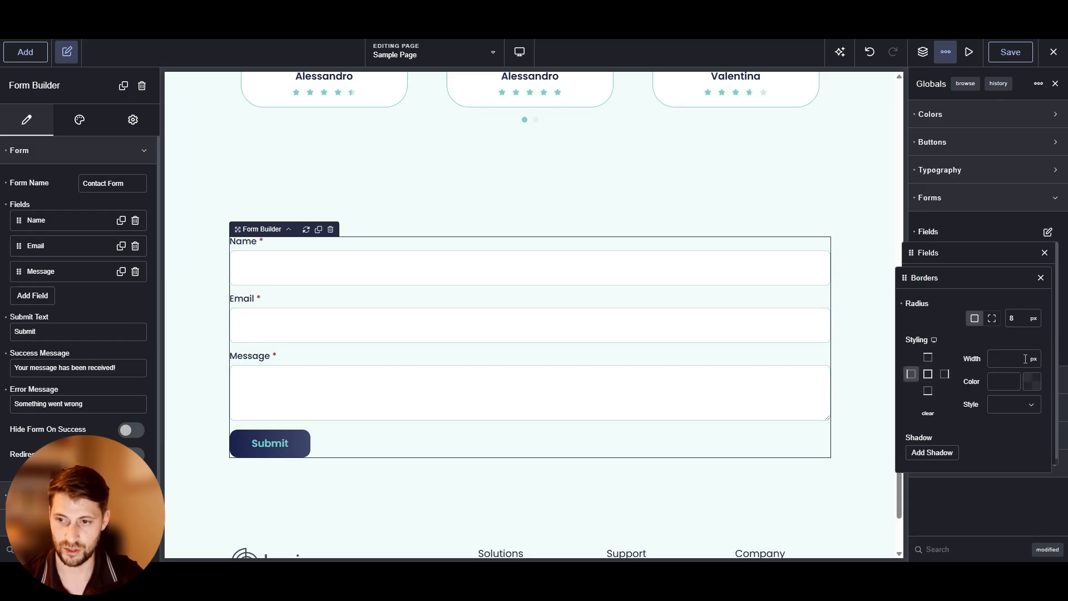
left_click(1033, 358)
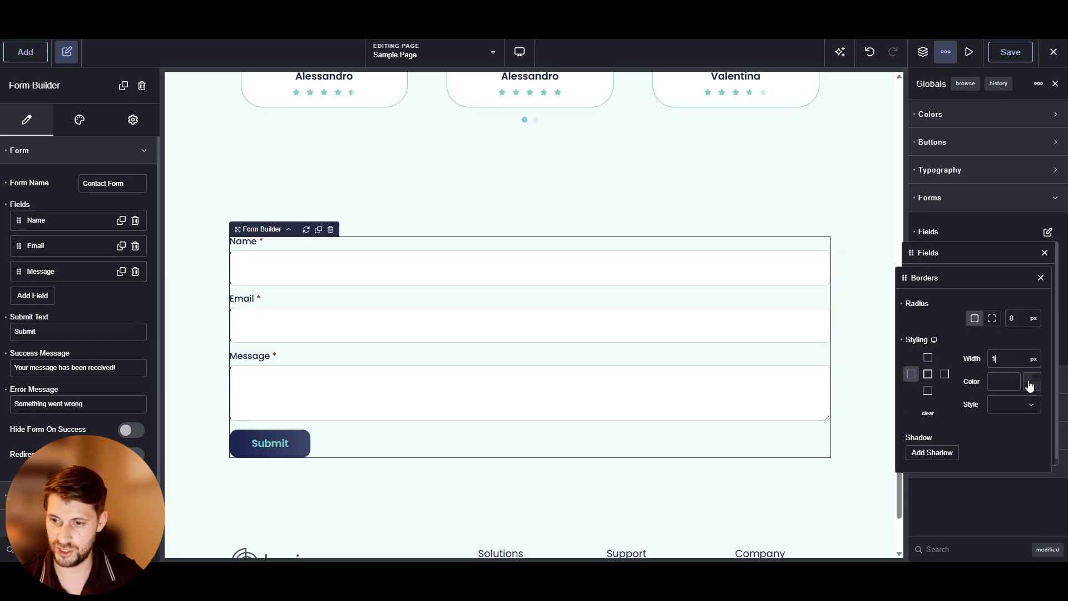
left_click(1029, 381)
left_click(969, 545)
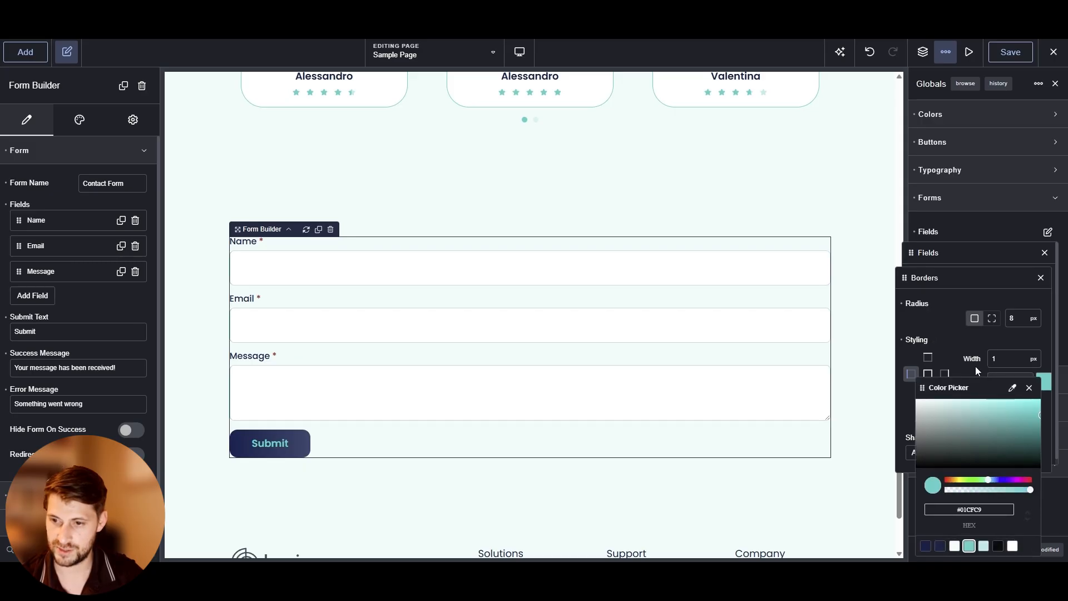
left_click(1014, 405)
left_click(1017, 450)
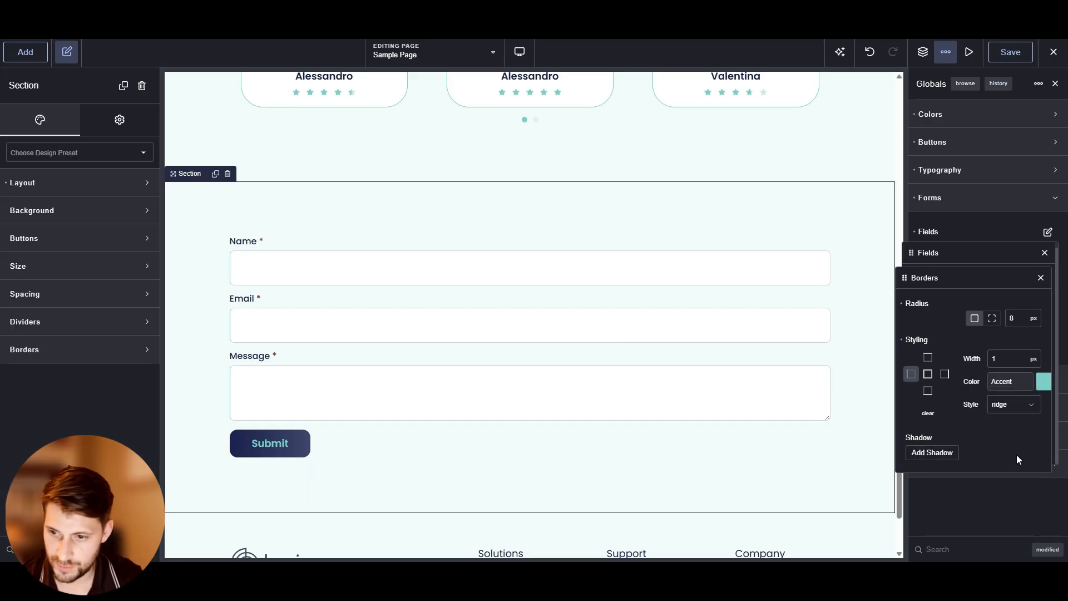
left_click(1004, 361)
type("2")
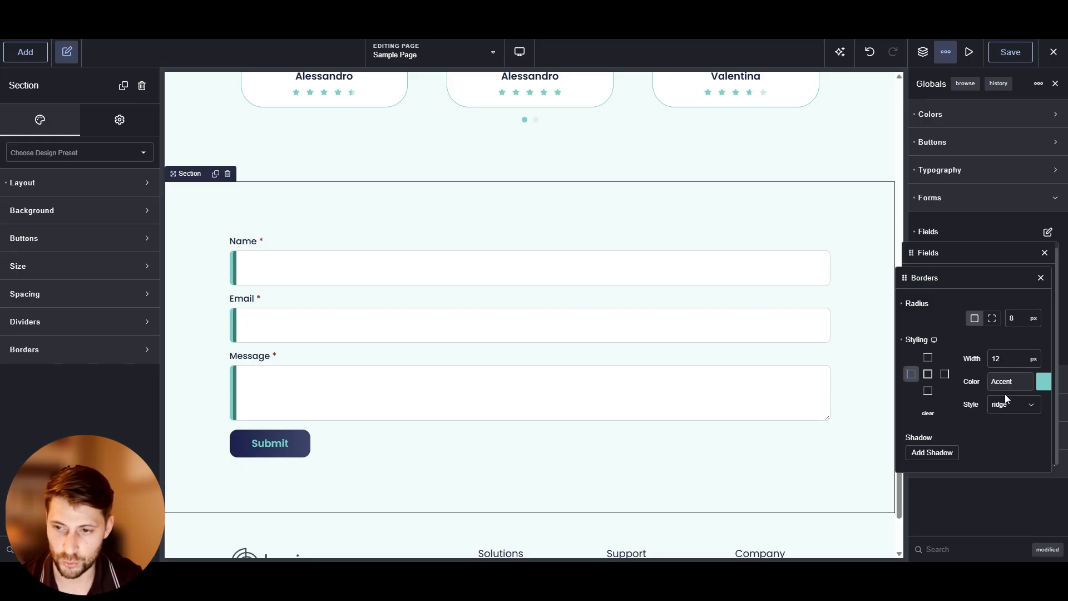
left_click(1005, 407)
left_click(1006, 455)
left_click(1008, 408)
left_click(1010, 429)
left_click(1010, 407)
left_click(1013, 468)
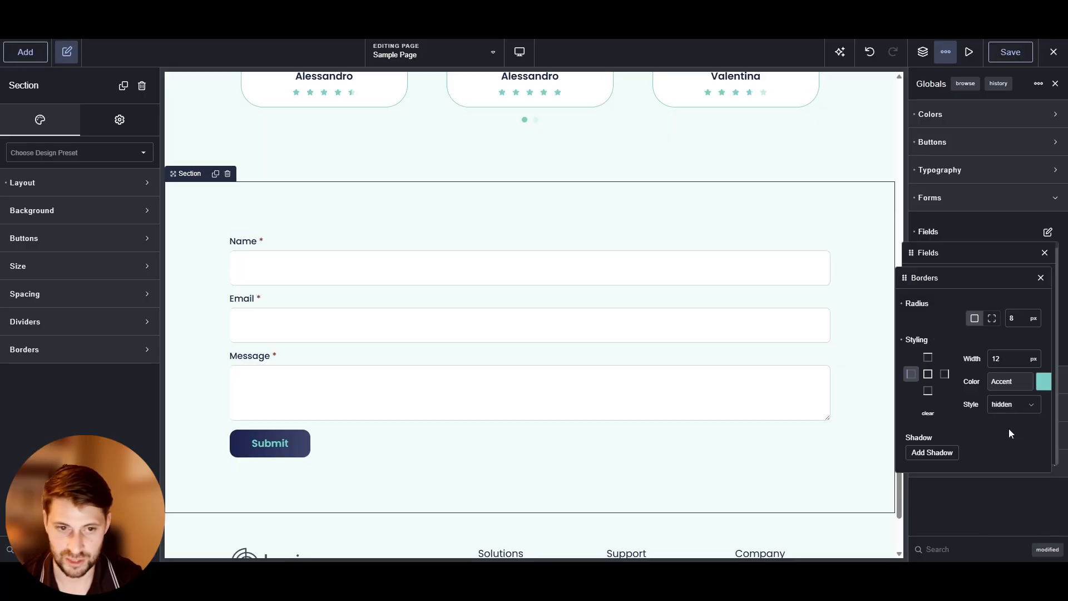
Set all field borders to 1 px width, Accent colour and solid style
left_click(902, 340)
left_click(929, 374)
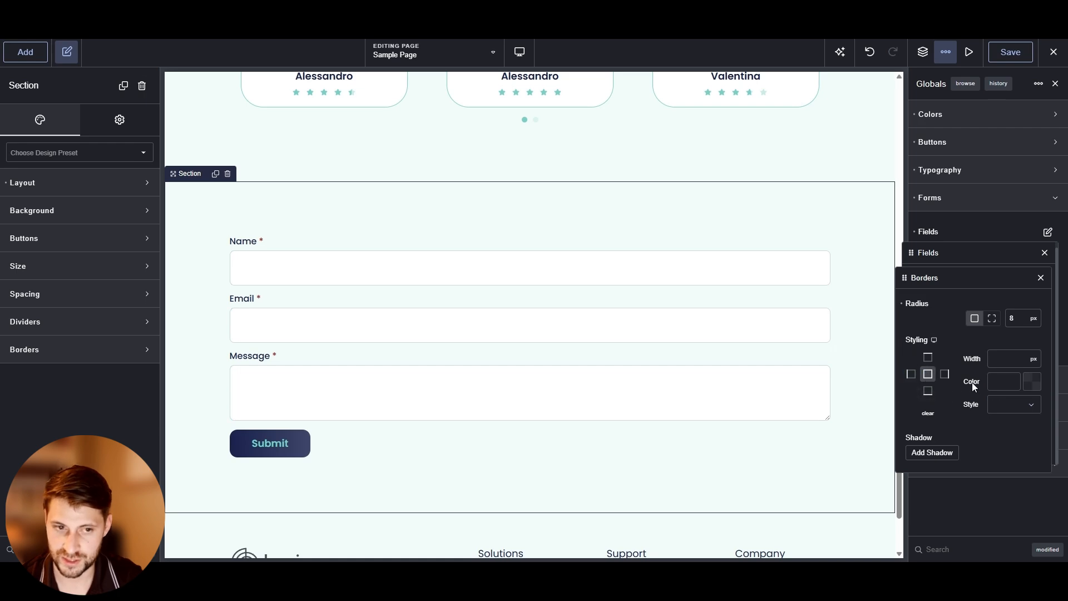
left_click(997, 360)
type("1")
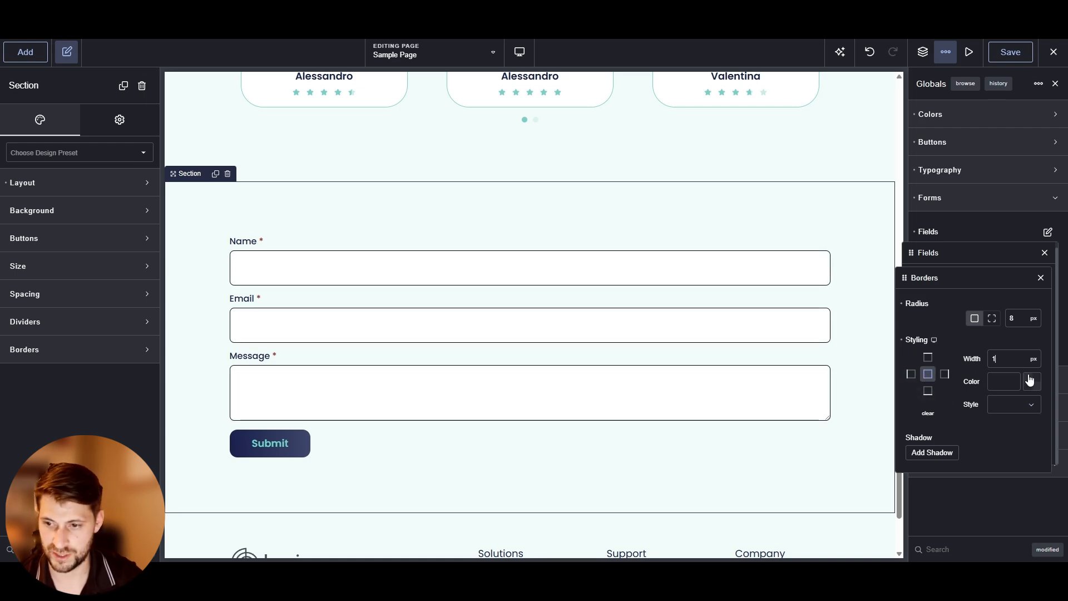
left_click(1031, 381)
left_click(968, 546)
left_click(971, 368)
left_click(1009, 411)
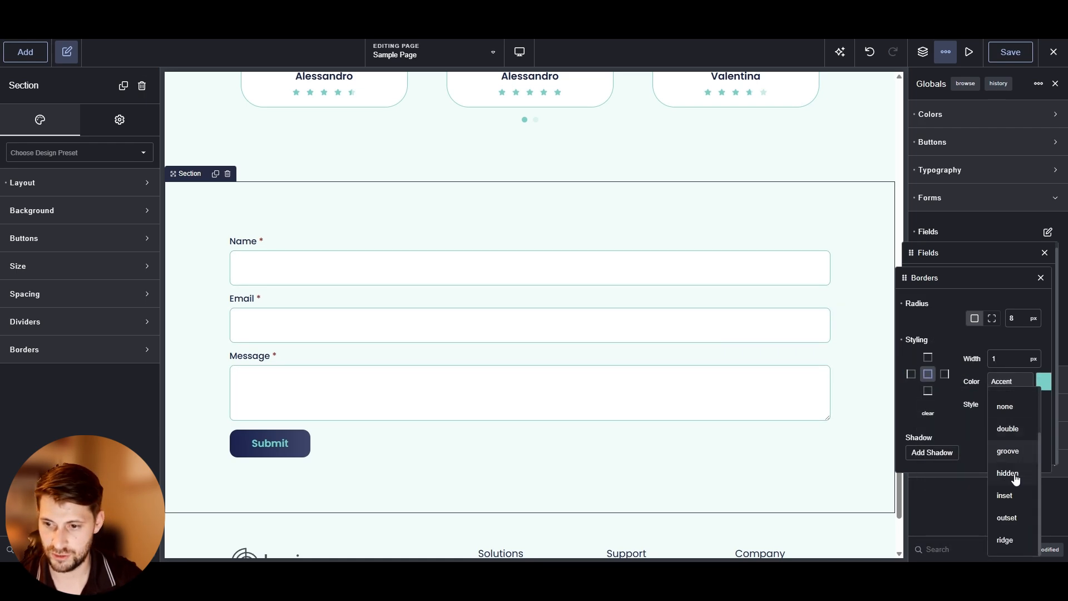
left_click(1009, 459)
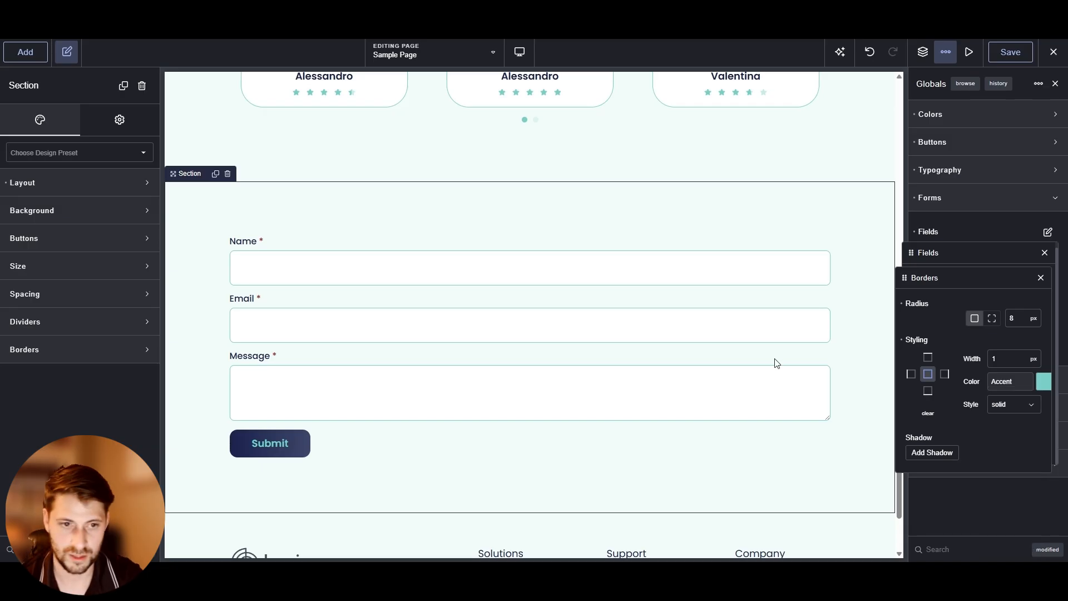
left_click(1041, 278)
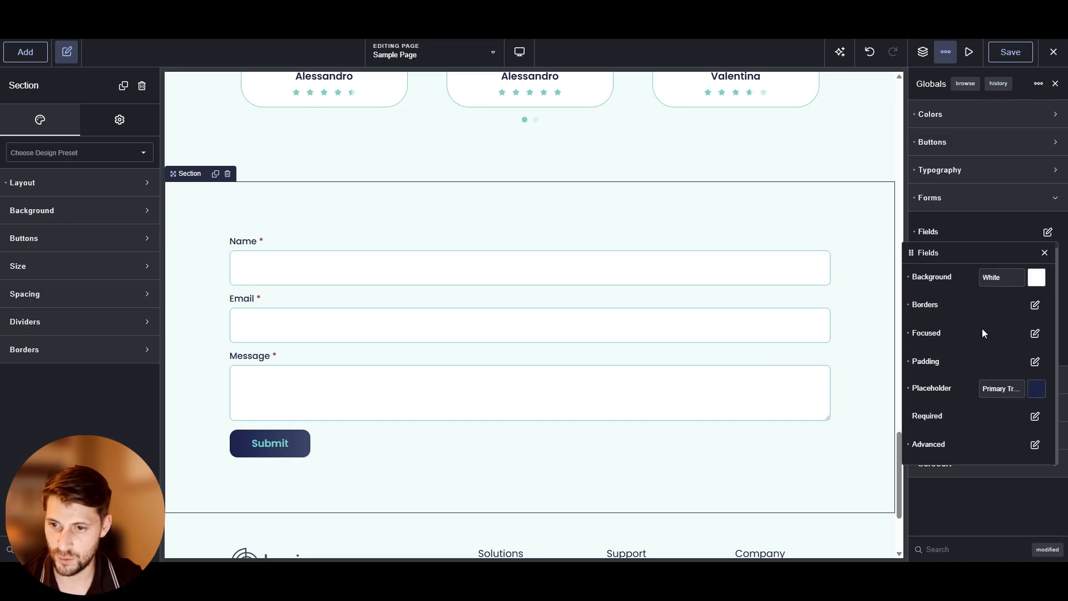
Inspect the focused field settings and preview the focus state of the form fields
left_click(1035, 333)
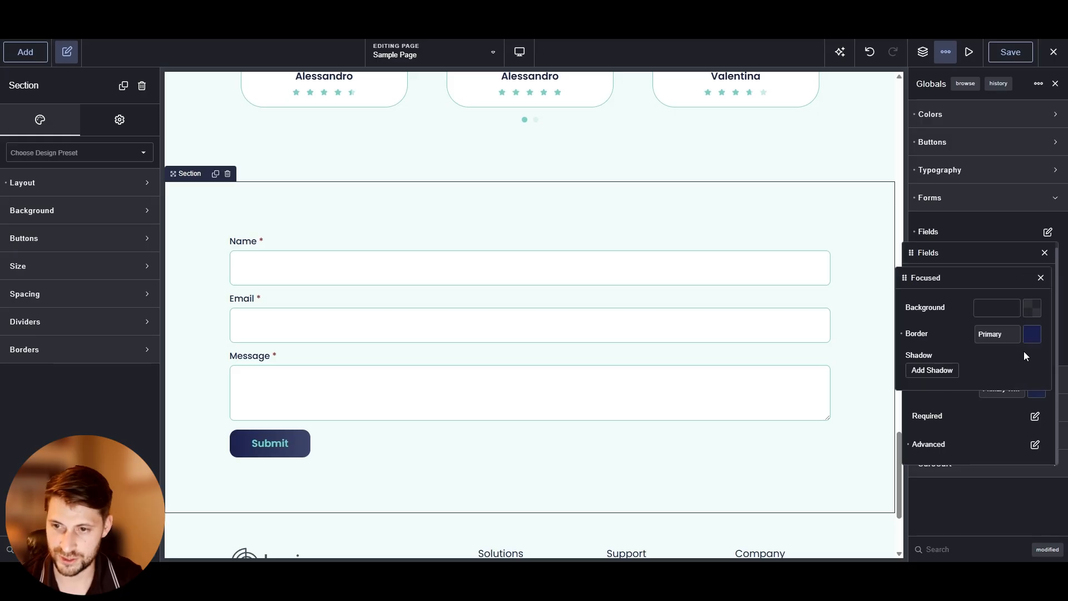
left_click(1041, 277)
left_click(415, 279)
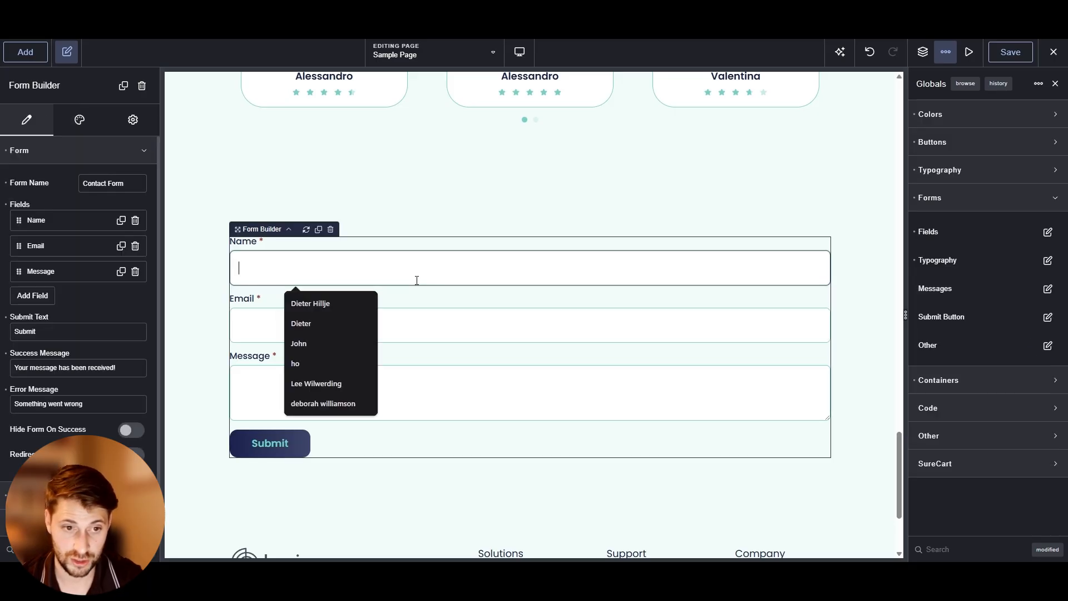
left_click(420, 329)
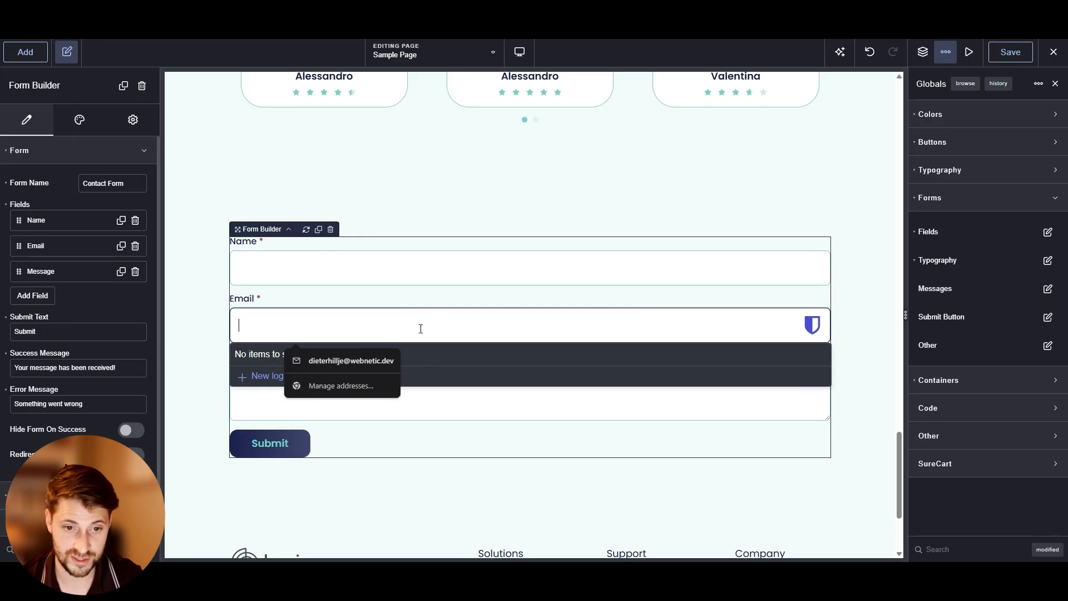
left_click(436, 410)
left_click(397, 272)
left_click(422, 322)
left_click(448, 395)
left_click(428, 278)
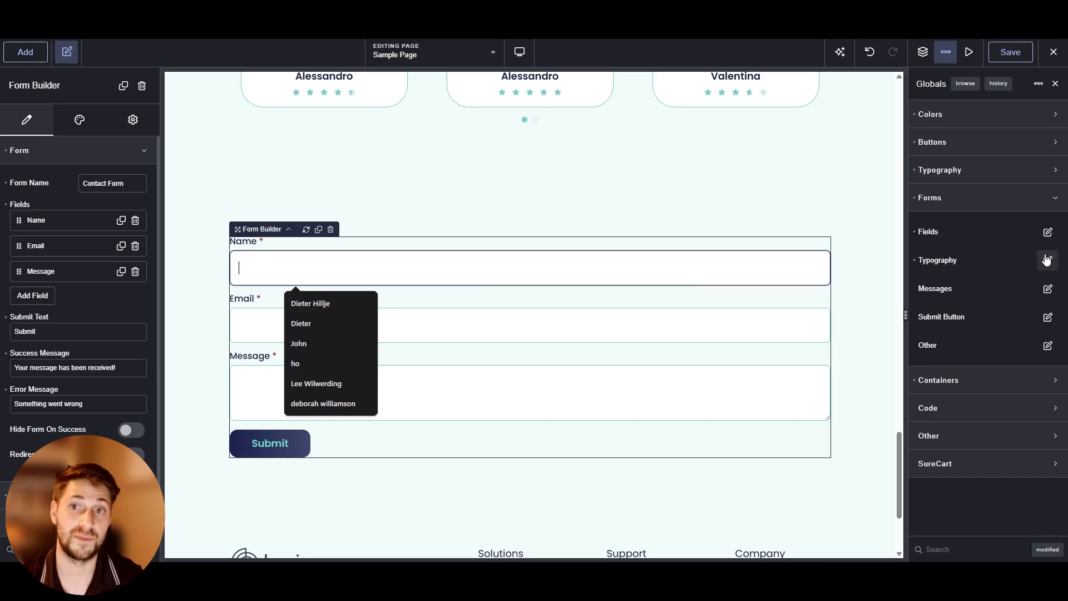
Open the form typography settings and review the Sub Labels and Values presets
left_click(1046, 260)
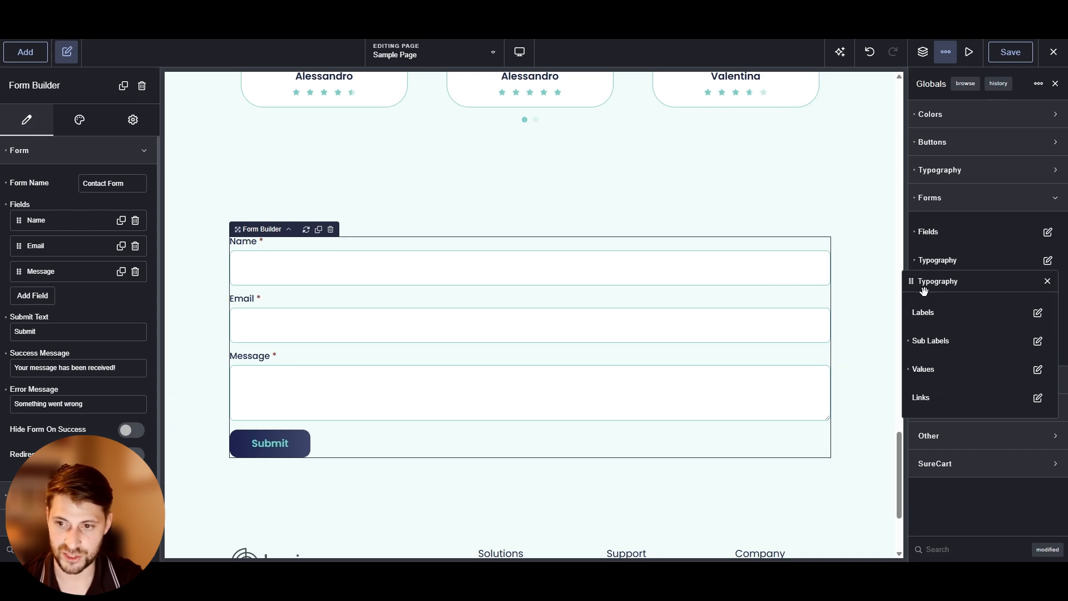
left_click(1037, 341)
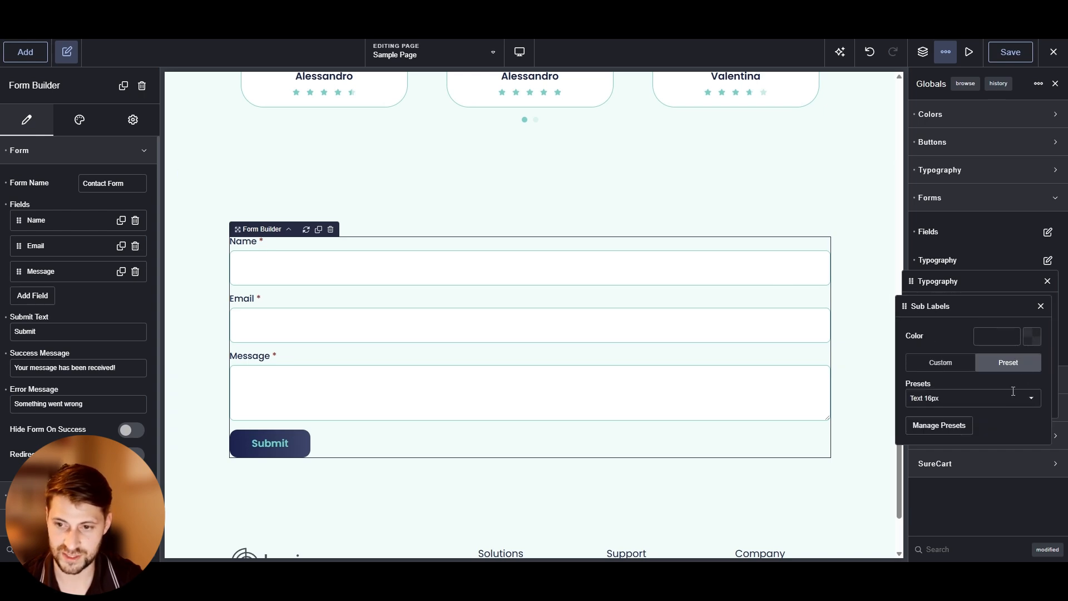
left_click(1041, 306)
left_click(1033, 370)
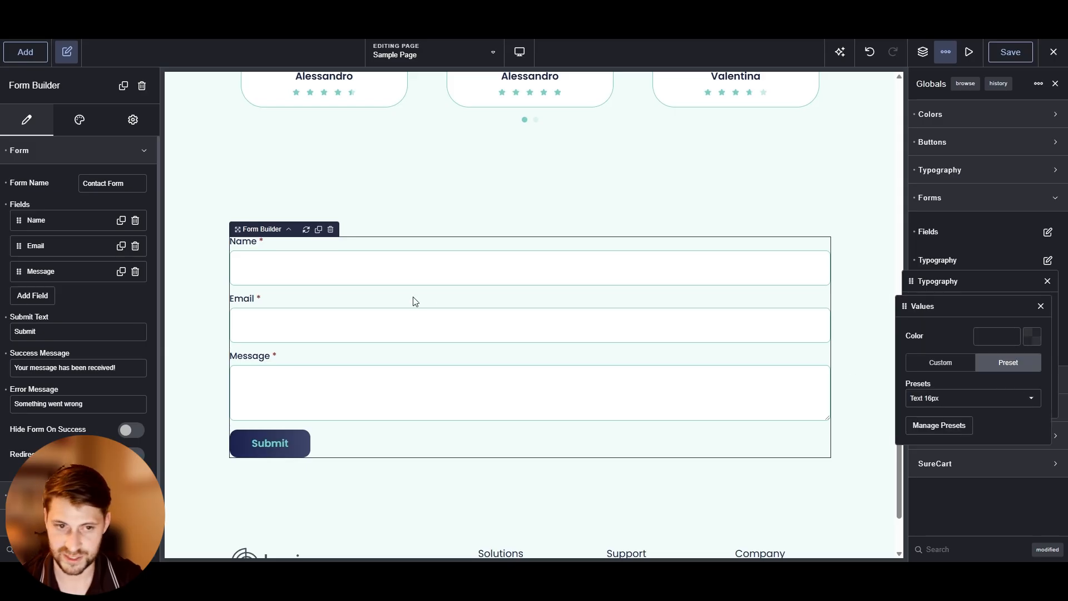
Enter BD Boogie as sample text in the Name field to preview the value text
left_click(376, 268)
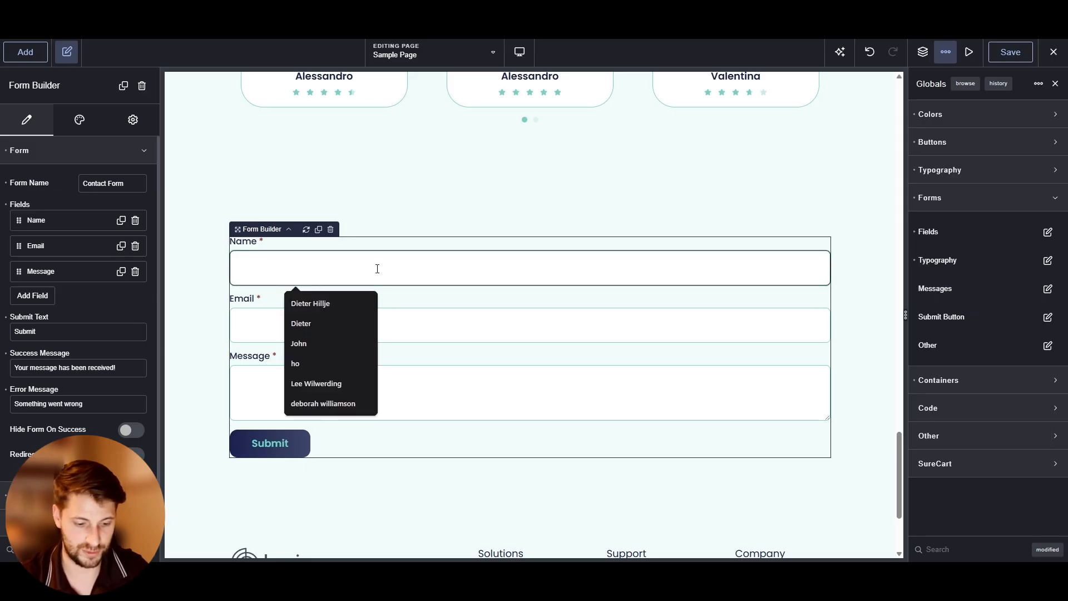
type("a")
key("BackSpace")
type("BD Boogie")
Try a custom 12 px font size for the form field values
left_click(1047, 260)
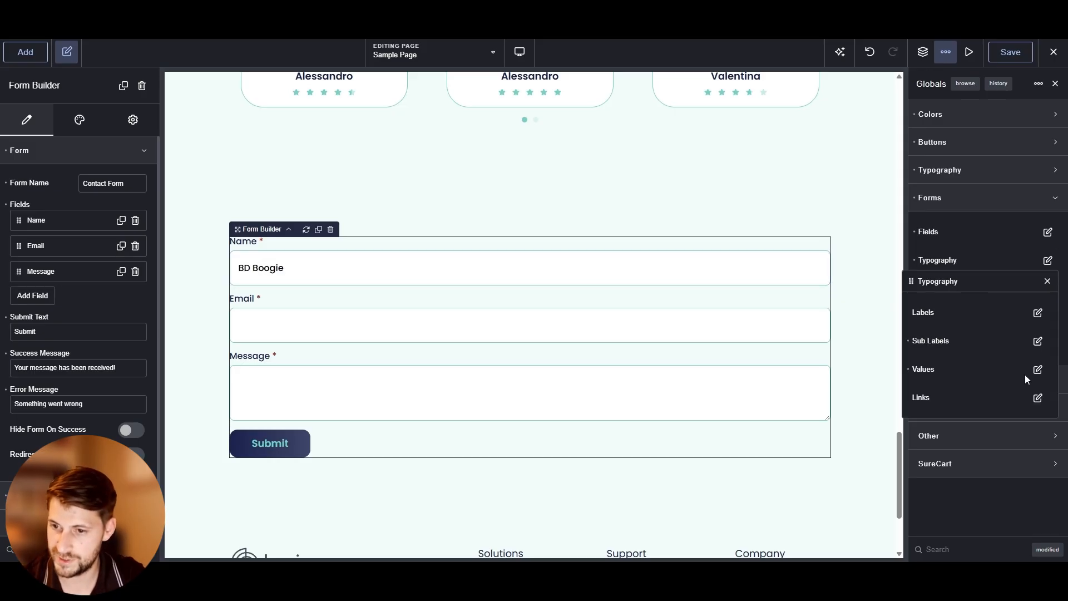
left_click(1037, 370)
left_click(955, 365)
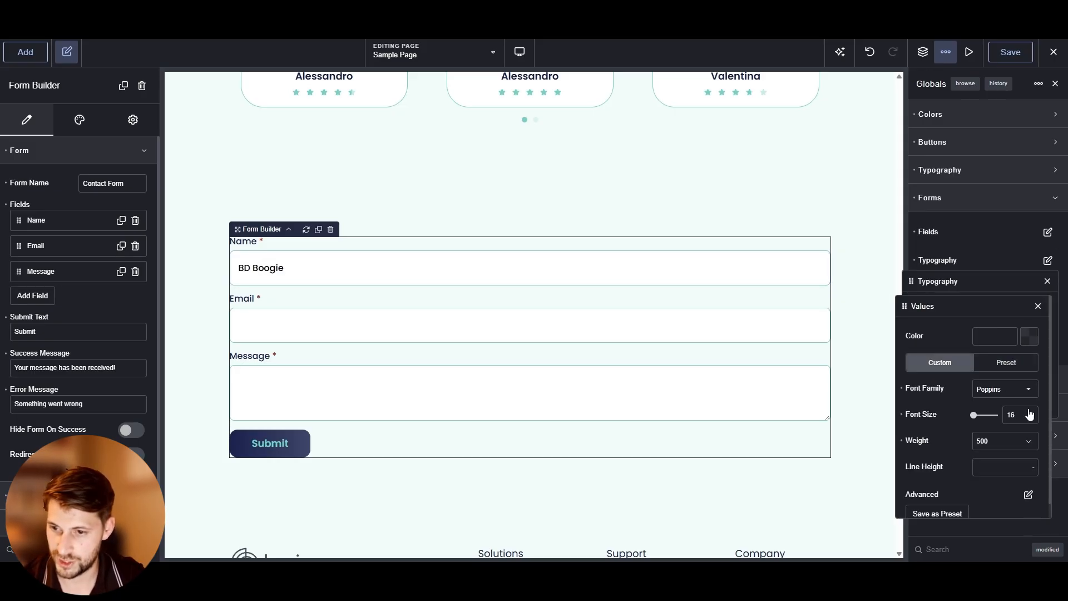
double_click(1014, 413)
type("12")
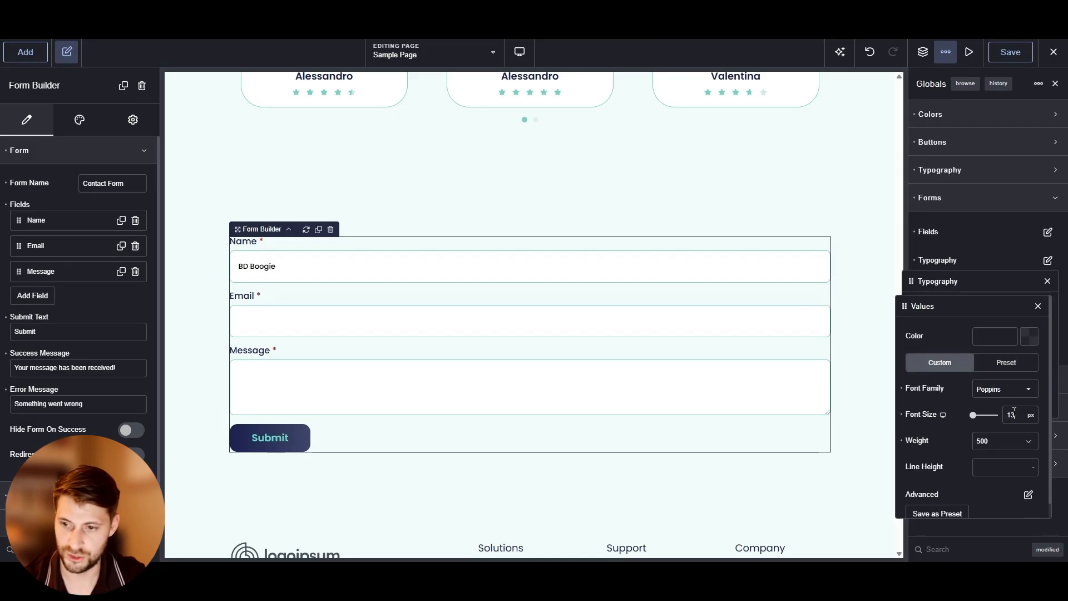
key("Up")
key("Up")
key("Up")
key("Up")
key("Down")
key("Down")
key("Down")
key("Down")
key("Down")
key("Down")
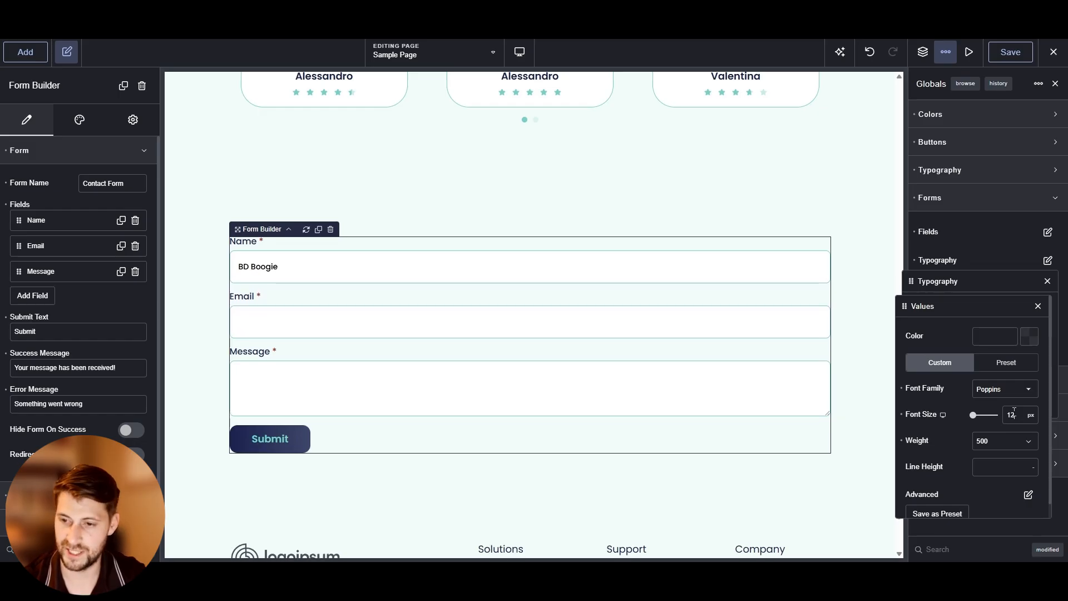
key("Up")
key("Up")
key("Up")
key("Up")
key("Up")
key("Down")
key("Down")
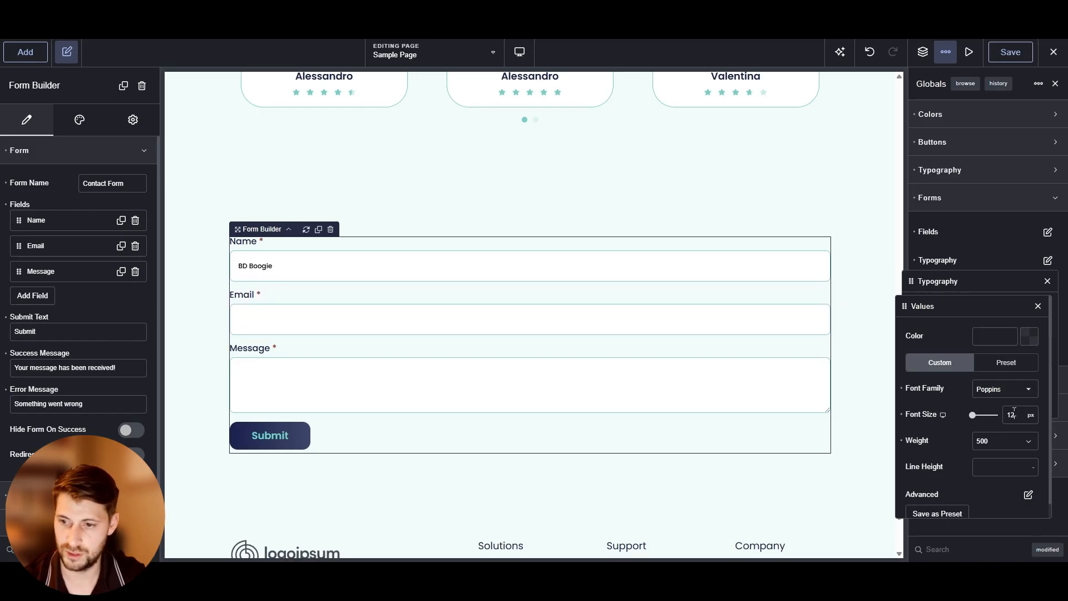
key("Up")
key("Up")
Set the form field values typography to the Body Text preset
left_click(1025, 367)
left_click(977, 396)
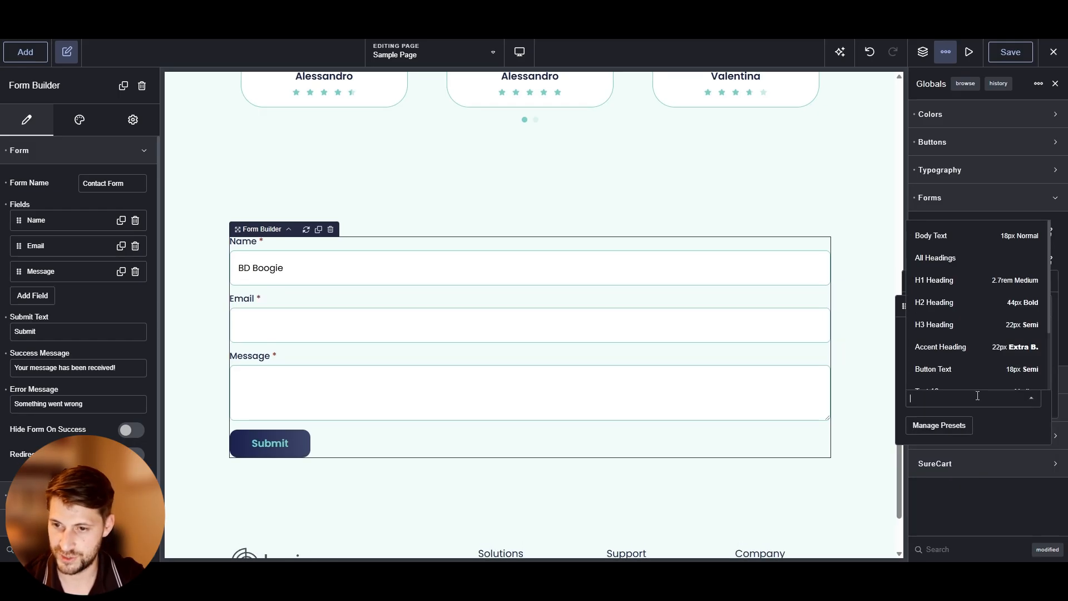
left_click(973, 236)
left_click(1038, 307)
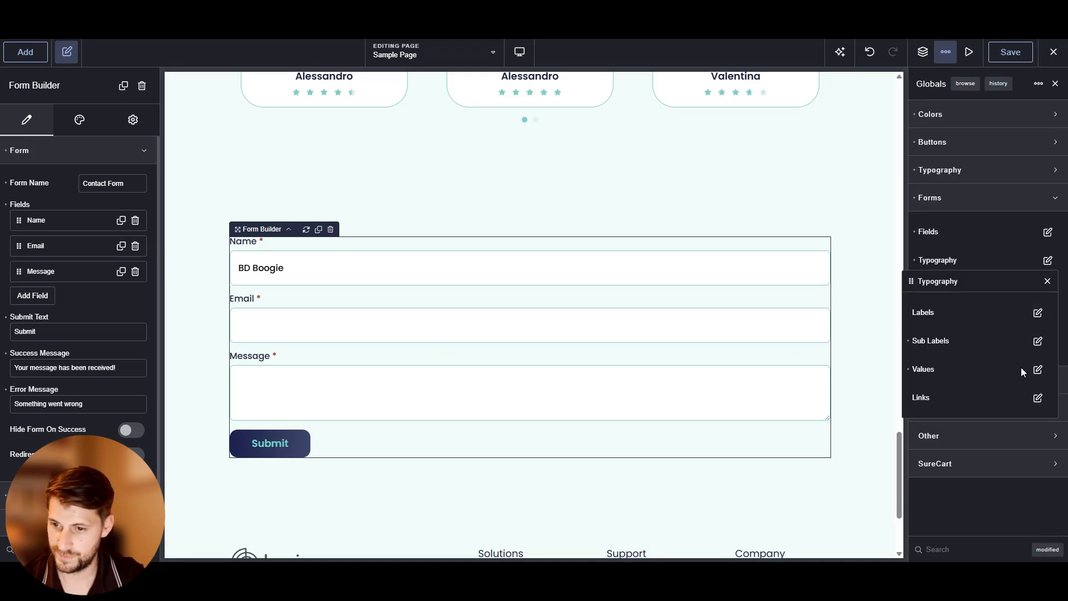
Open the Links typography settings and look through them
left_click(1037, 397)
scroll(952, 409, "down", 1)
scroll(950, 411, "up", 1)
scroll(941, 380, "down", 1)
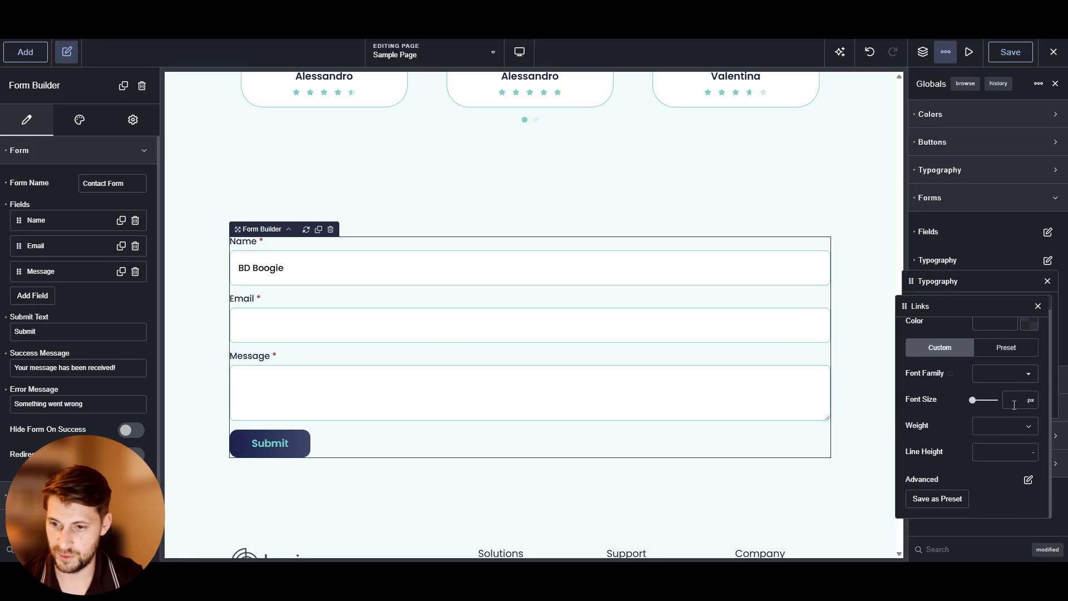
scroll(1039, 309, "up", 1)
left_click(1038, 307)
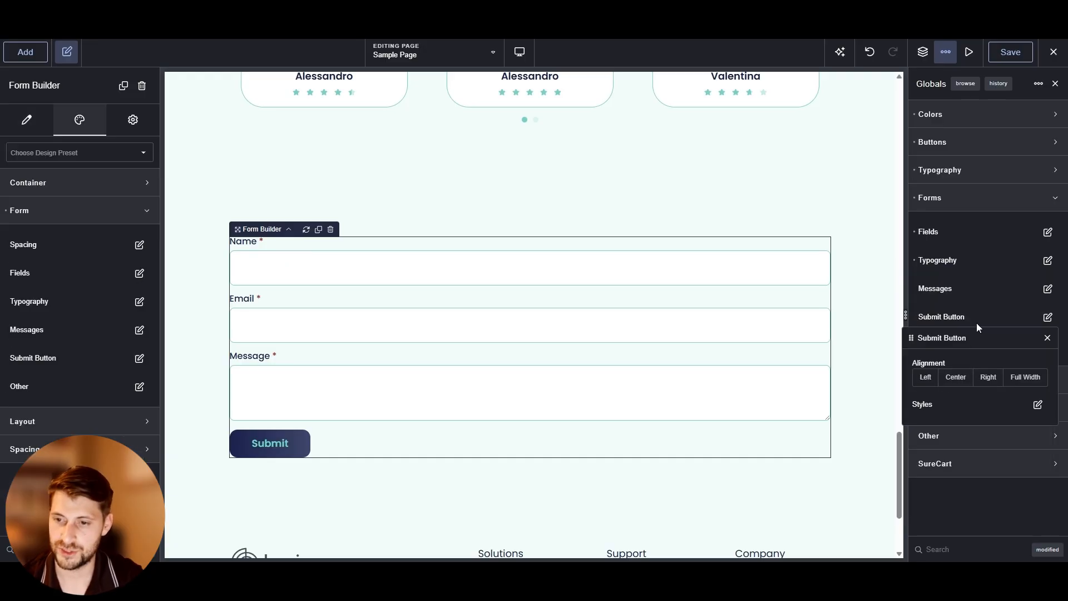
Center-align the global form submit button
left_click(979, 318)
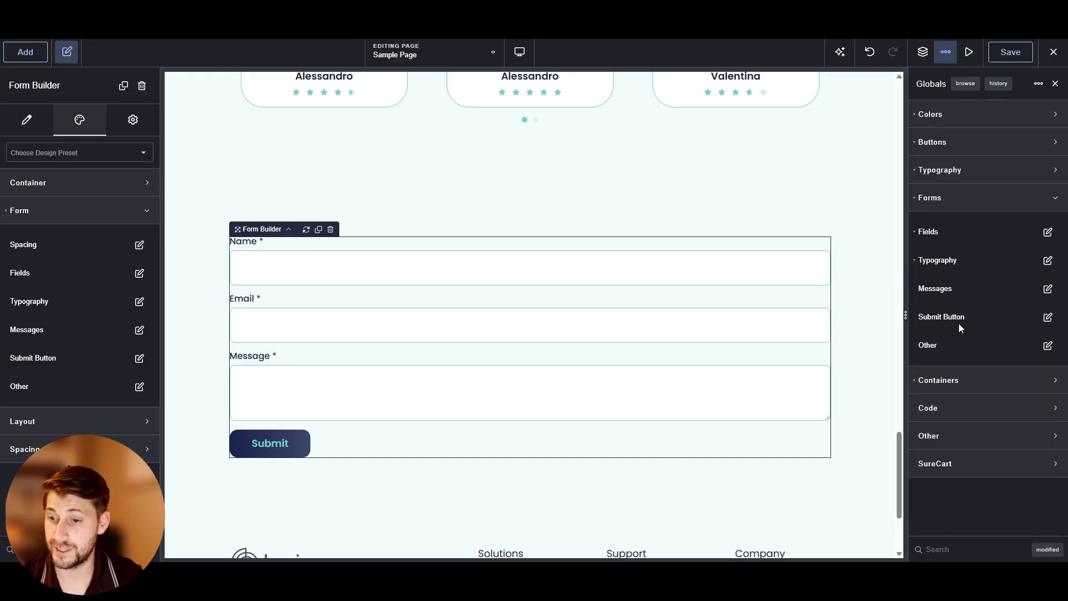
left_click(1048, 317)
left_click(925, 380)
left_click(956, 379)
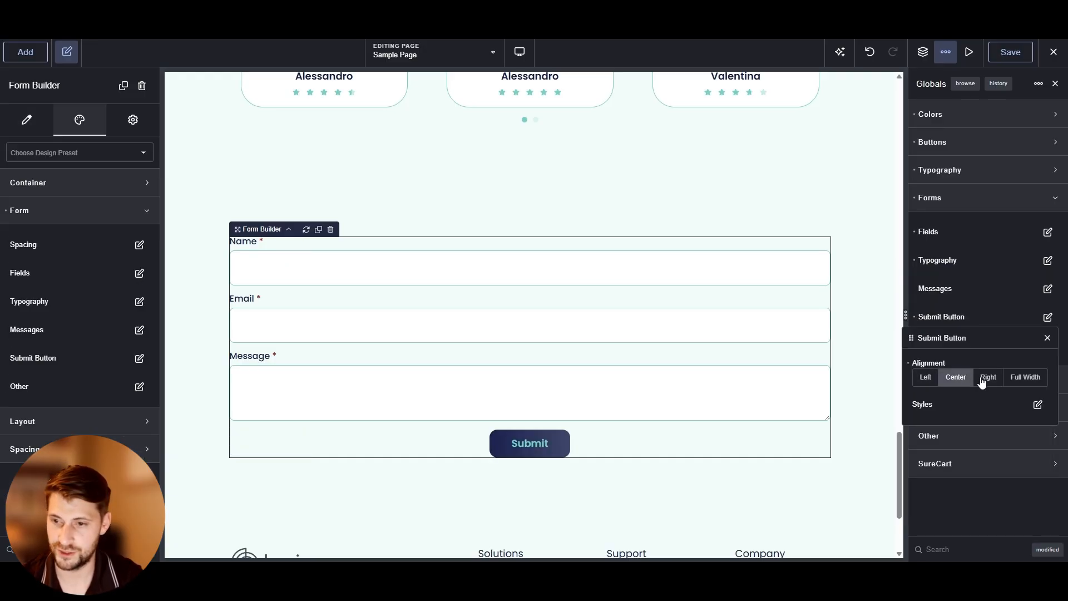
Try the Right and Full Width alignments for the global submit button, returning it to Center
left_click(988, 378)
left_click(1022, 382)
left_click(956, 377)
left_click(987, 302)
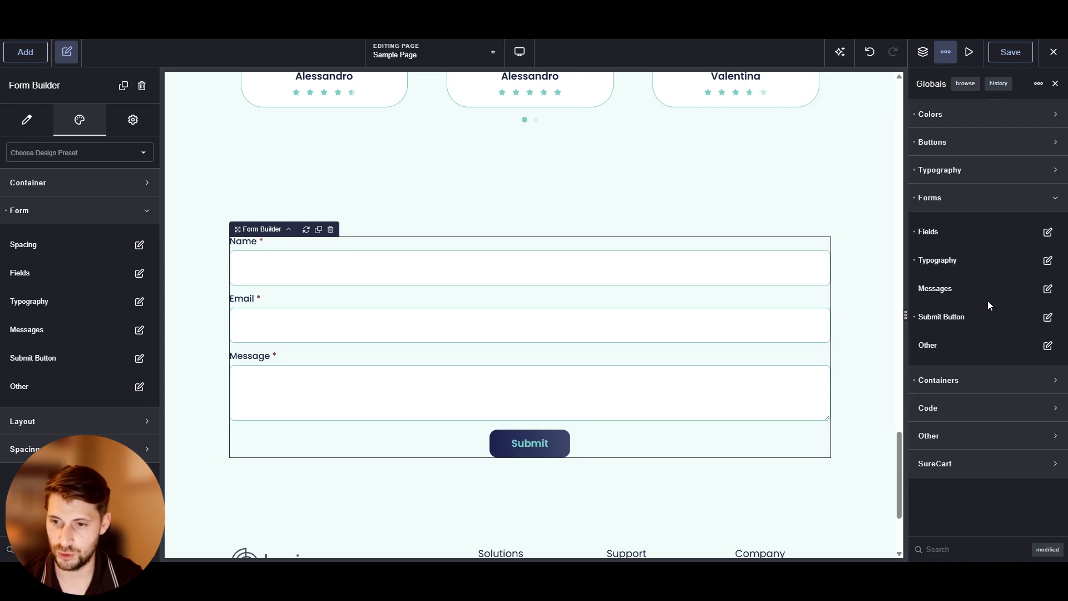
Open the global Sections container settings and set the container width to 900 px
left_click(915, 317)
left_click(990, 380)
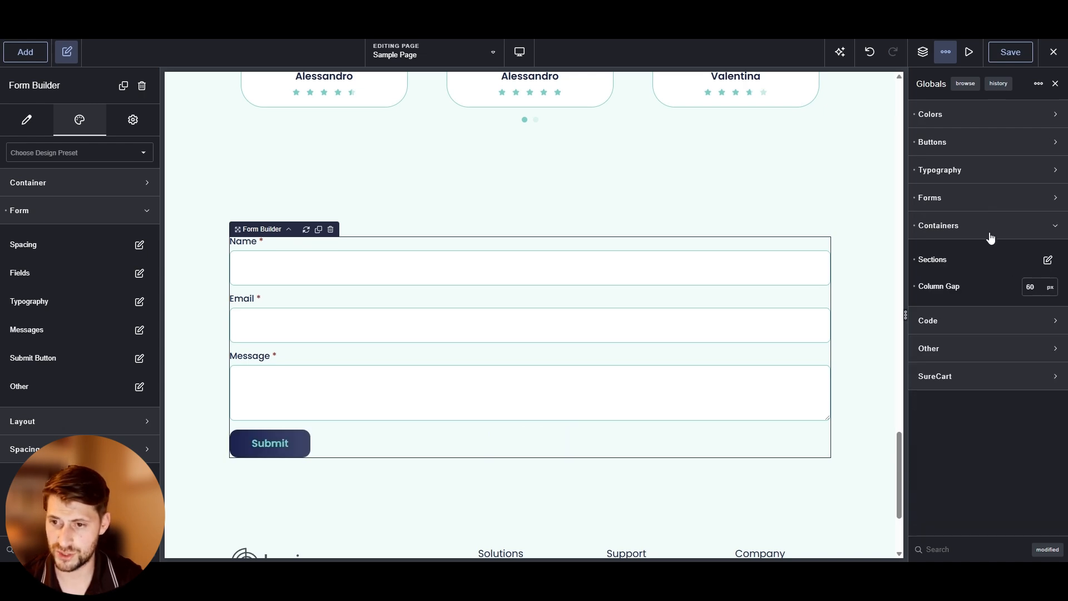
left_click(196, 247)
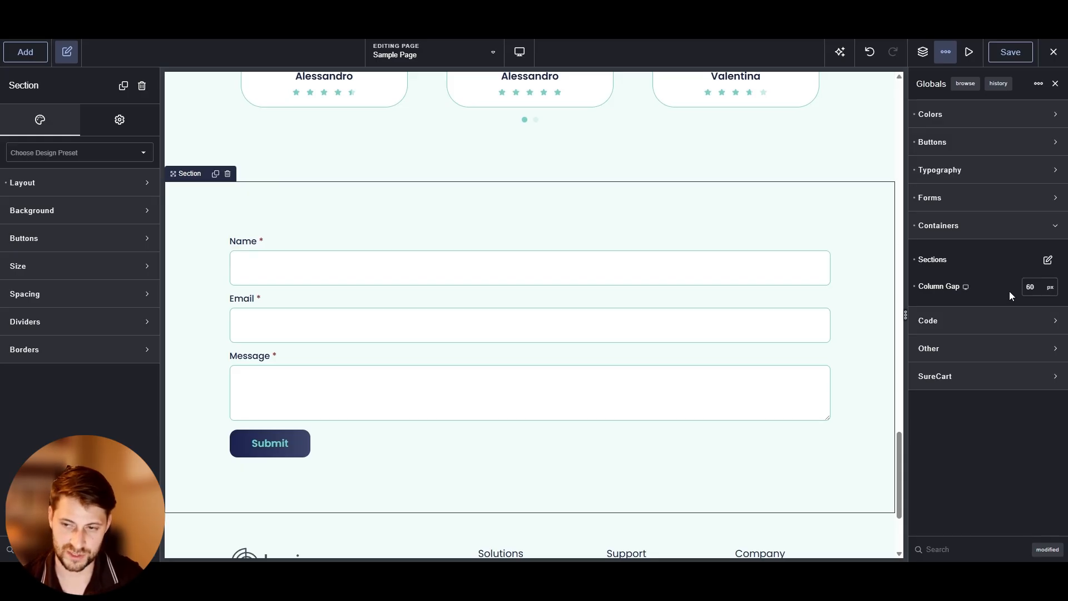
left_click(1048, 260)
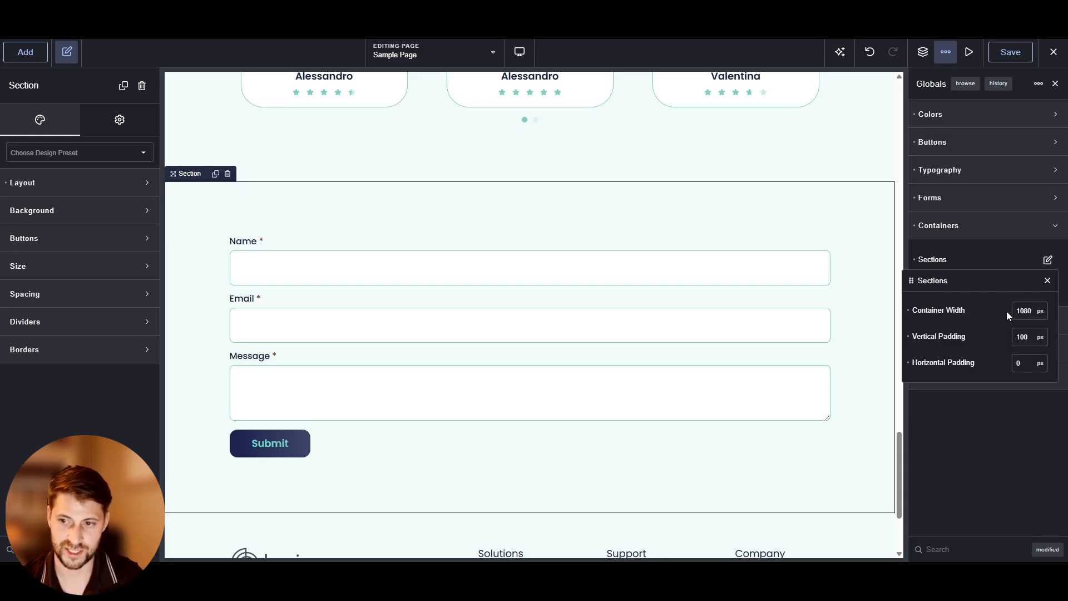
double_click(1023, 311)
type("900")
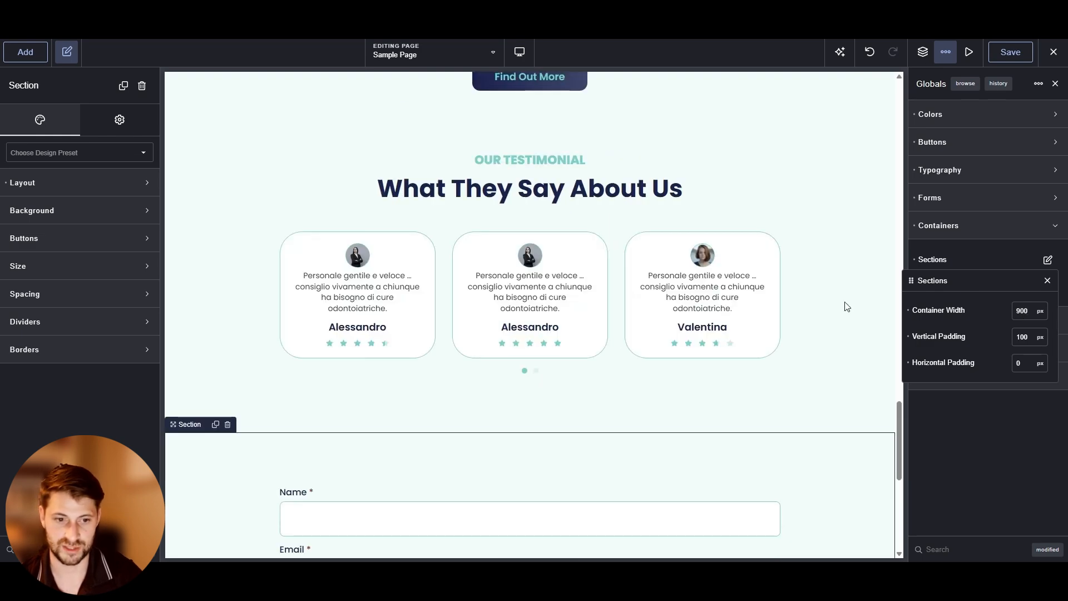
Set the global section vertical padding to 50 px and horizontal padding to 100 px
scroll(457, 320, "down", 6)
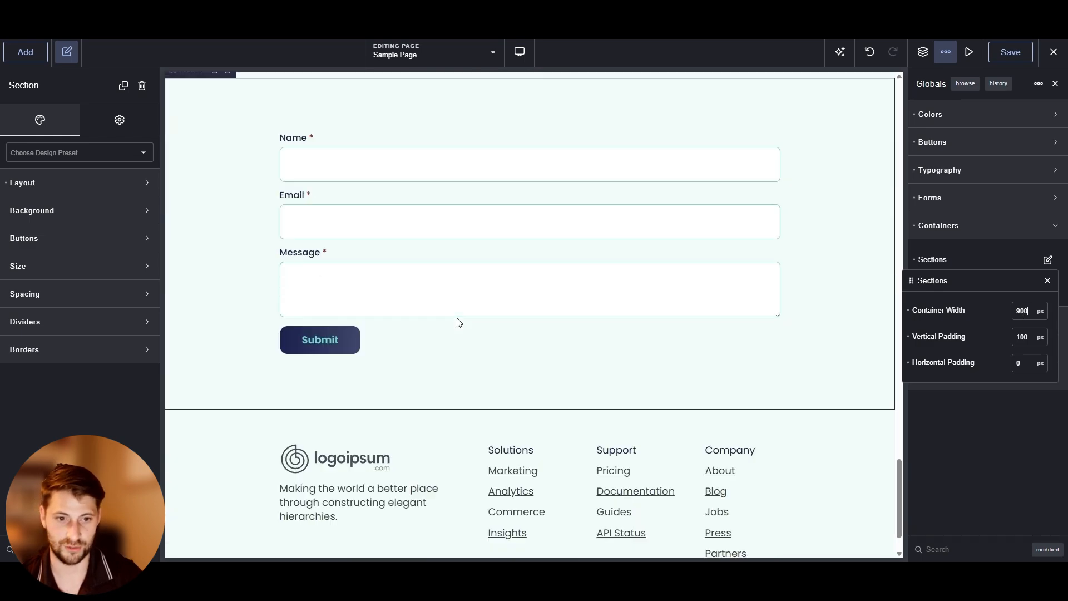
scroll(222, 286, "up", 3)
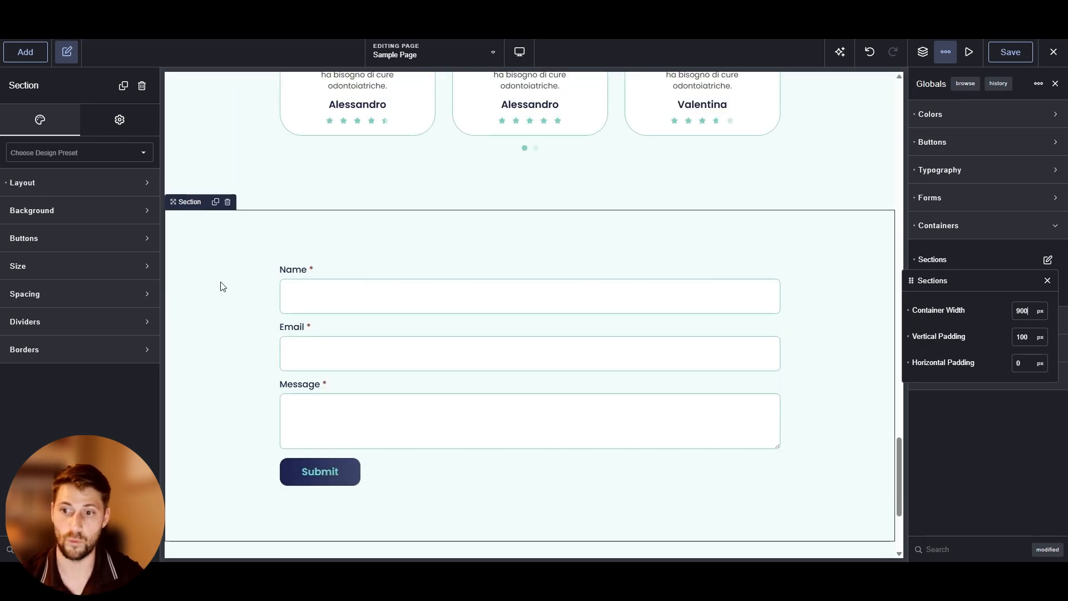
double_click(1021, 337)
type("50")
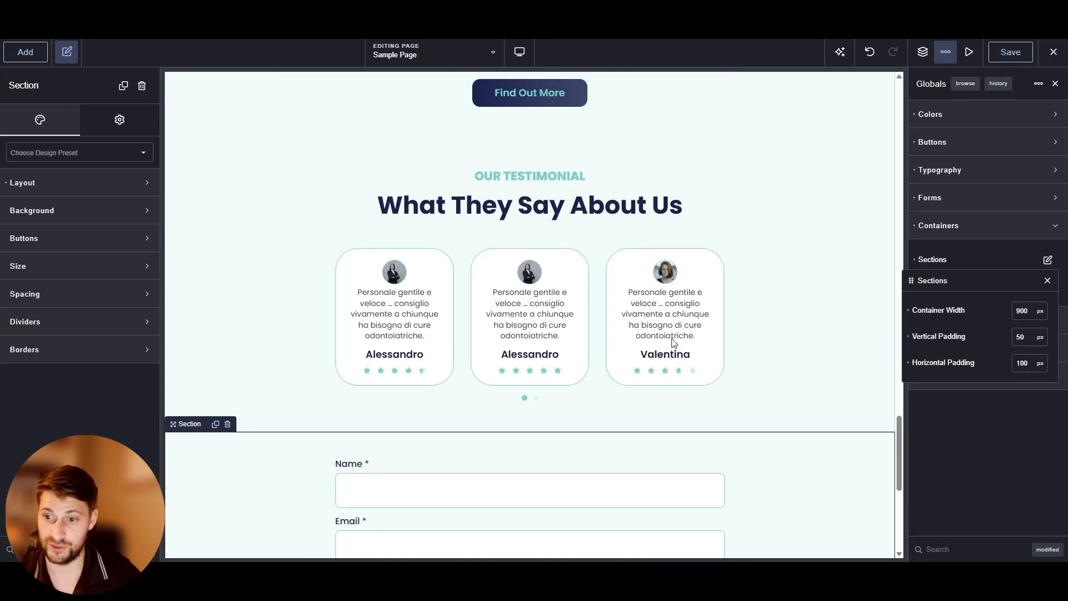
scroll(337, 351, "down", 5)
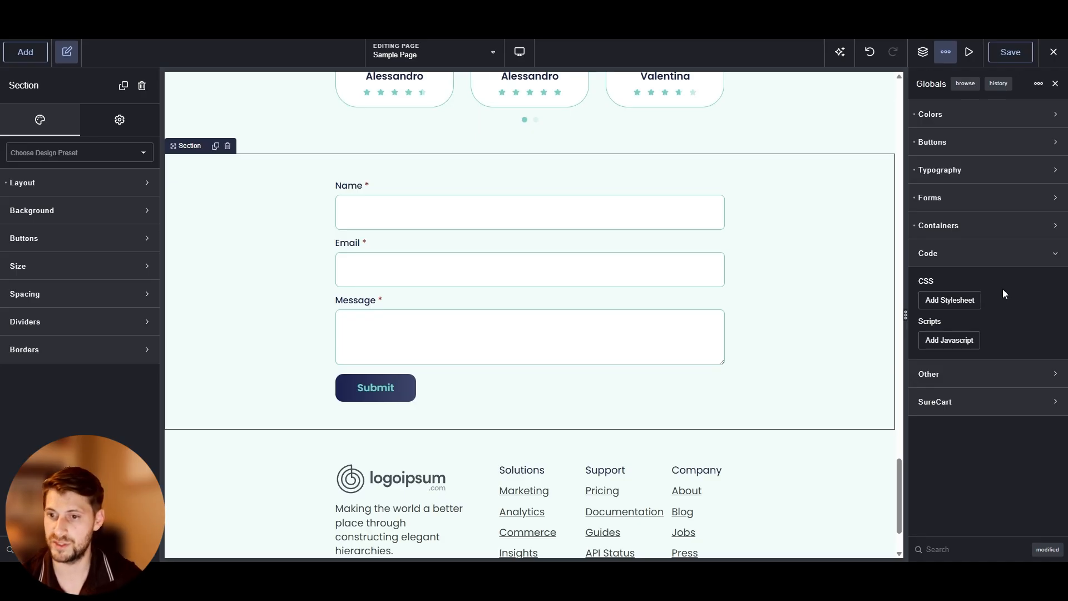
Add and then remove a global CSS stylesheet and a JavaScript entry
left_click(972, 299)
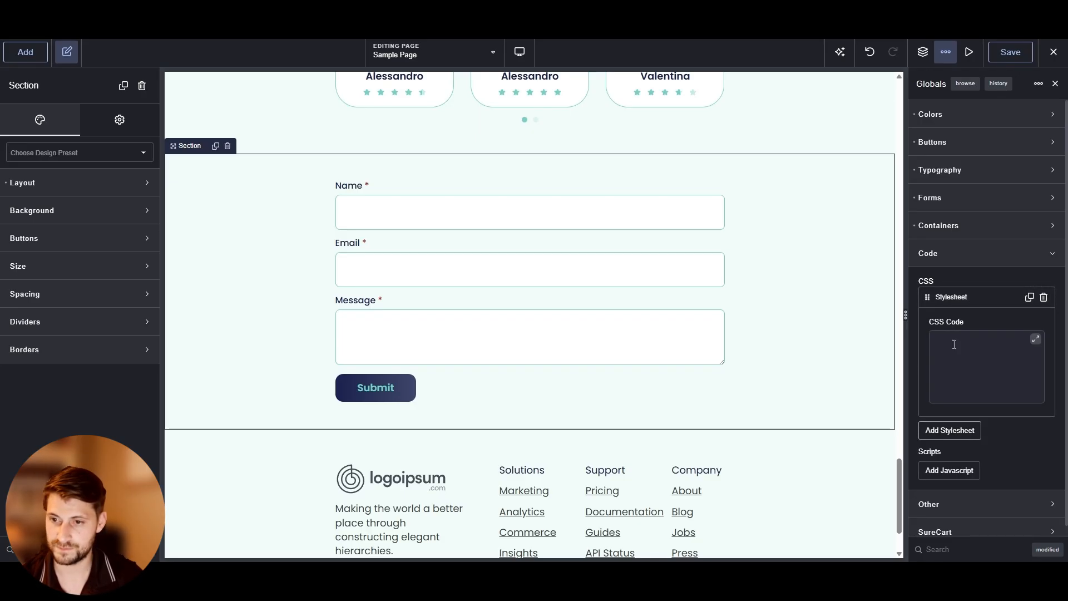
left_click(1043, 297)
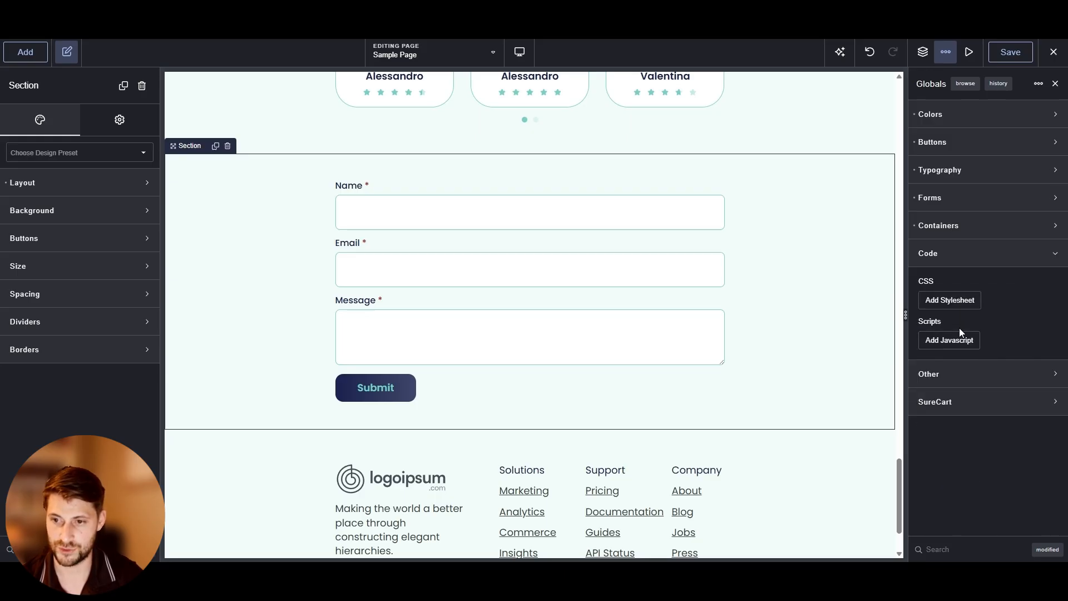
left_click(958, 340)
left_click(1041, 338)
left_click(996, 253)
left_click(994, 282)
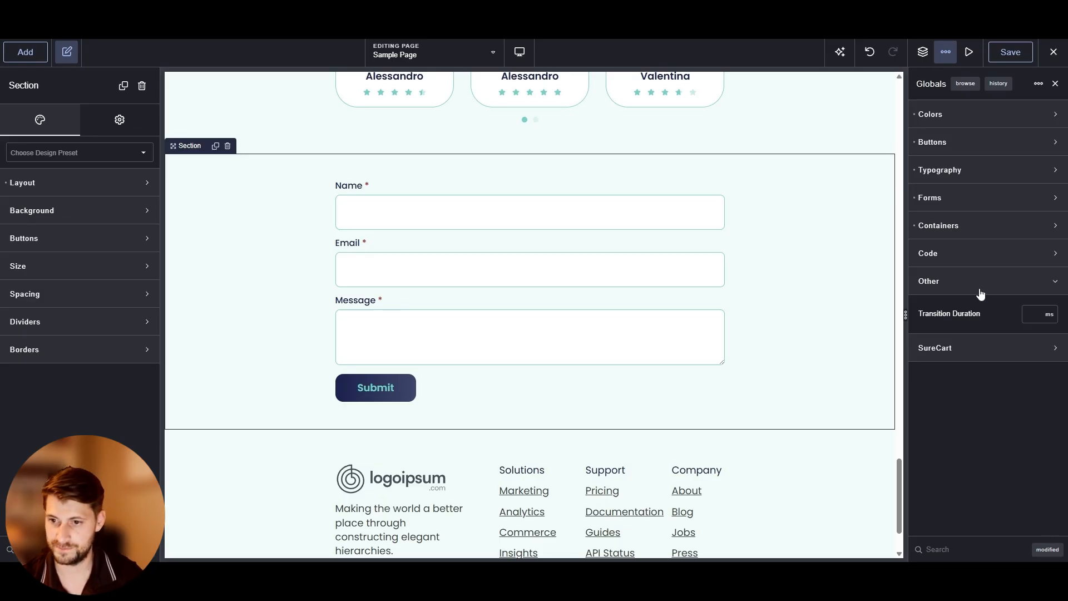
Undo the recent global changes back to the centred submit button setting
scroll(375, 228, "down", 1)
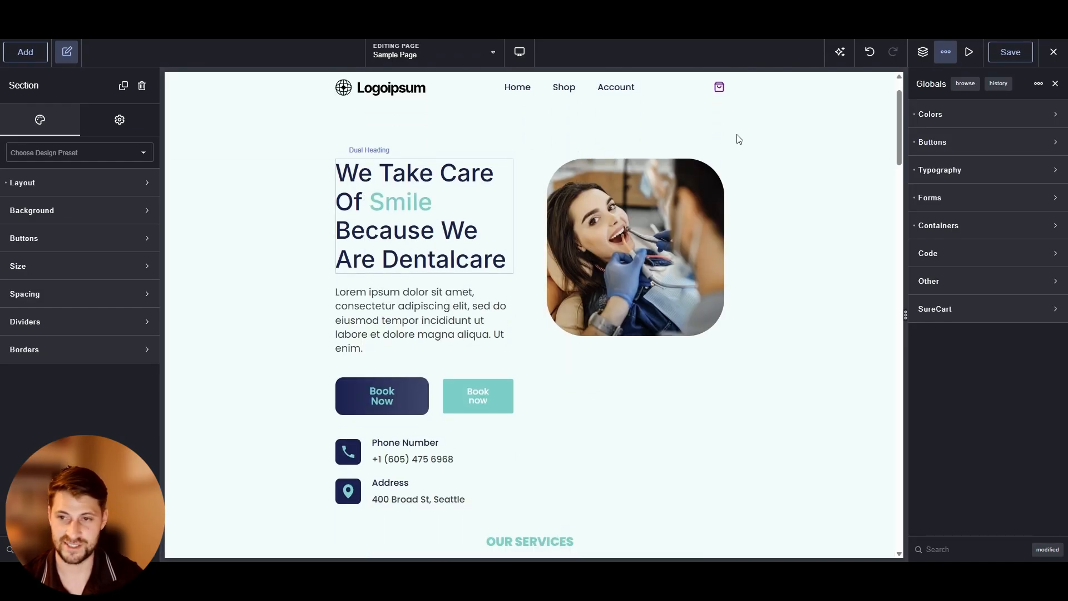
left_click(876, 56)
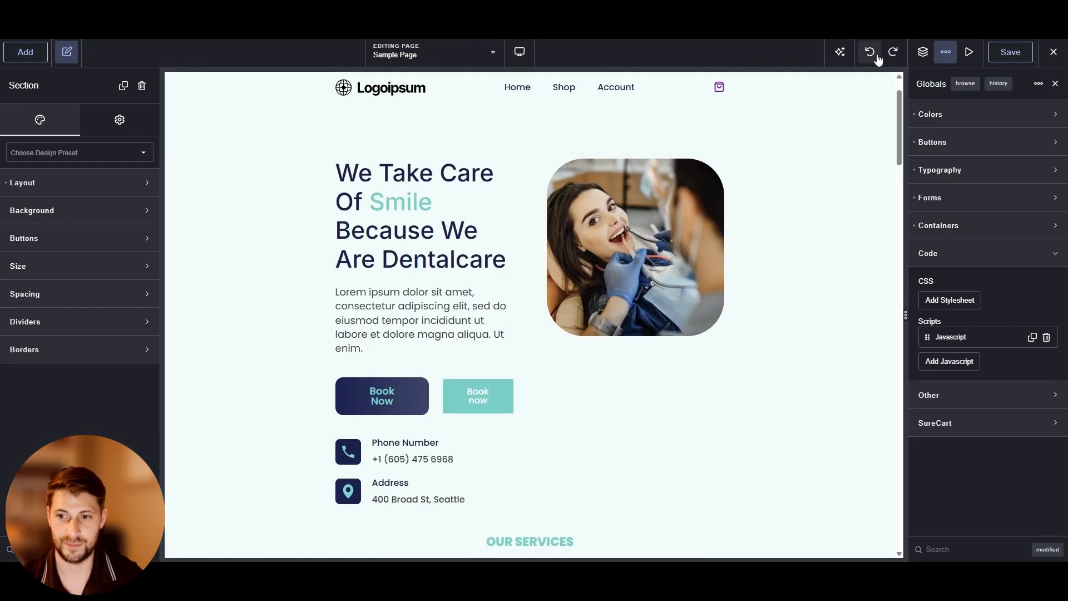
left_click(870, 52)
left_click(870, 52)
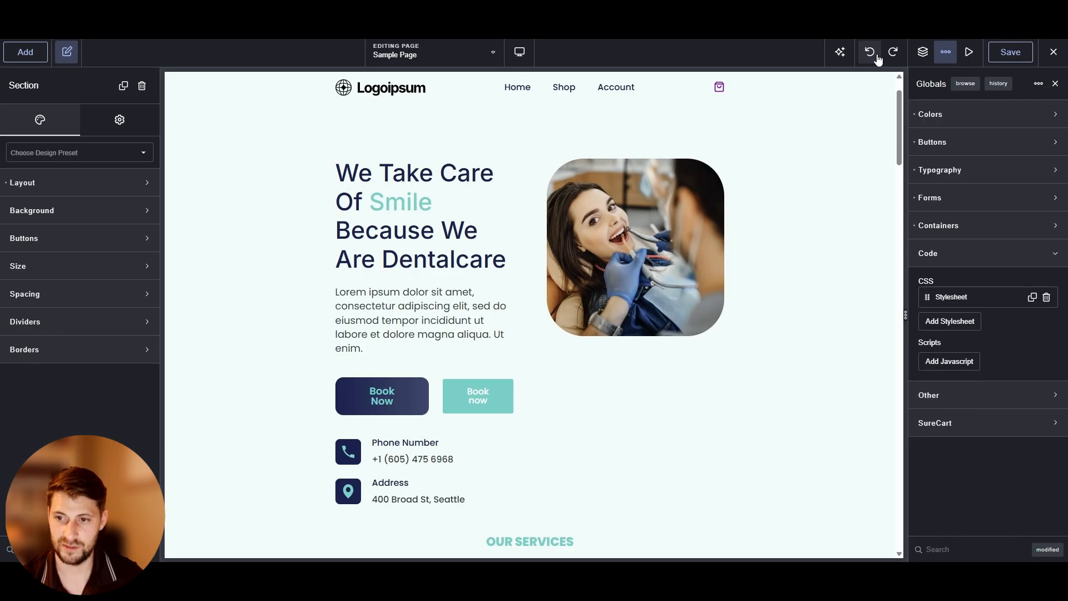
left_click(871, 52)
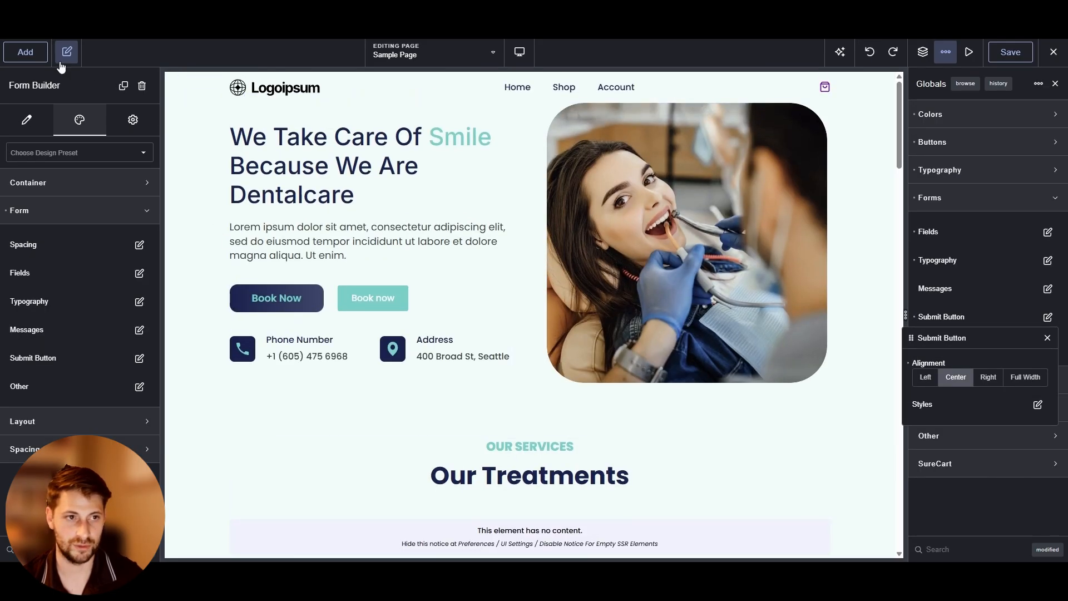
left_click(65, 53)
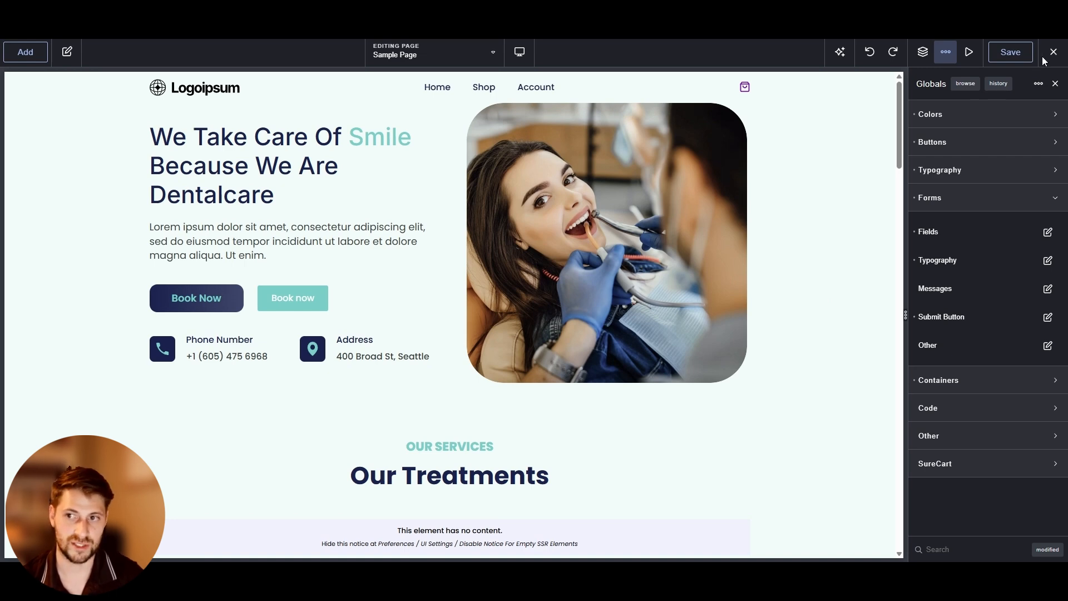
mouse_move(1052, 64)
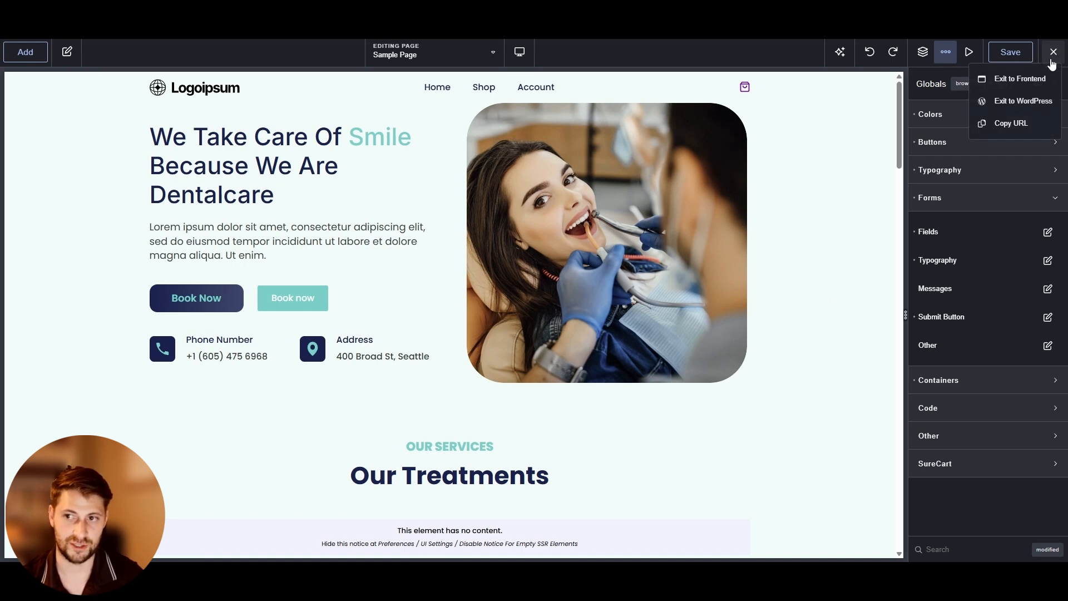
left_click(1027, 85)
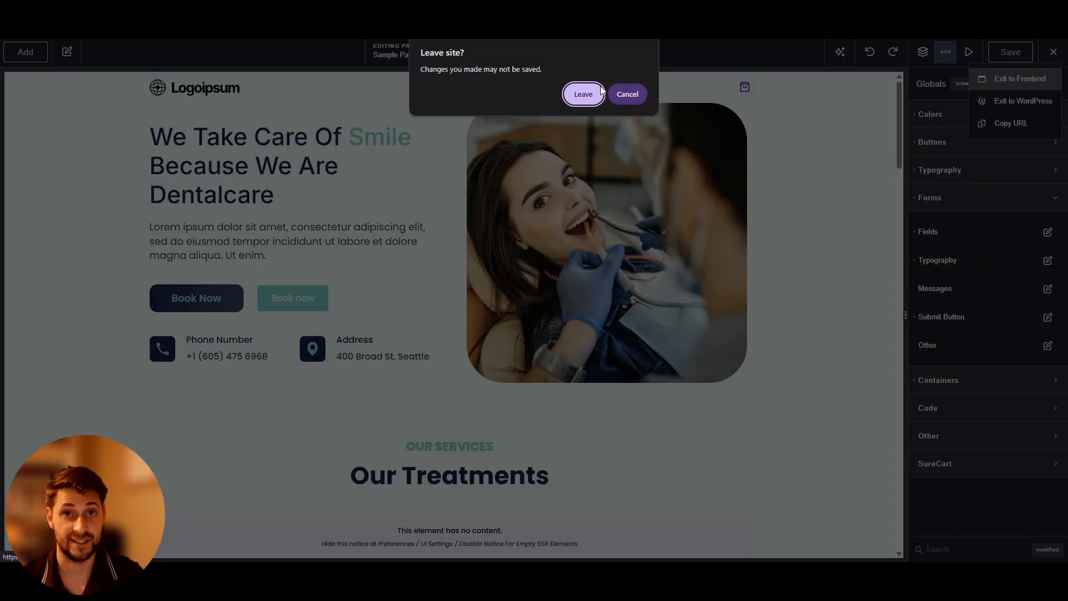
left_click(617, 98)
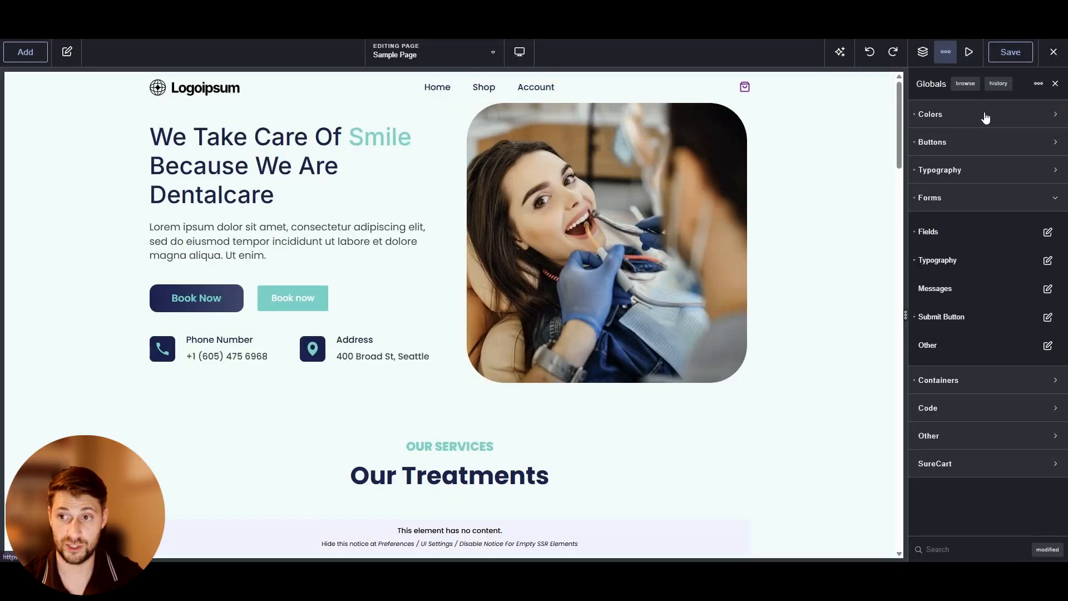
Set the global form sub labels typography to the Text 14px preset
left_click(1055, 84)
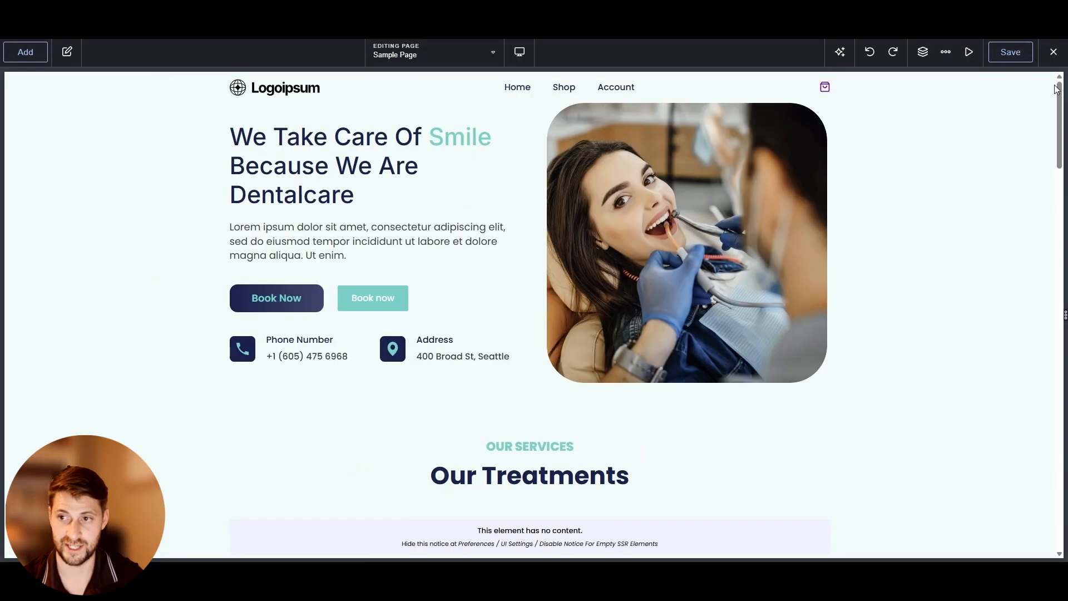
left_click(945, 51)
left_click(957, 80)
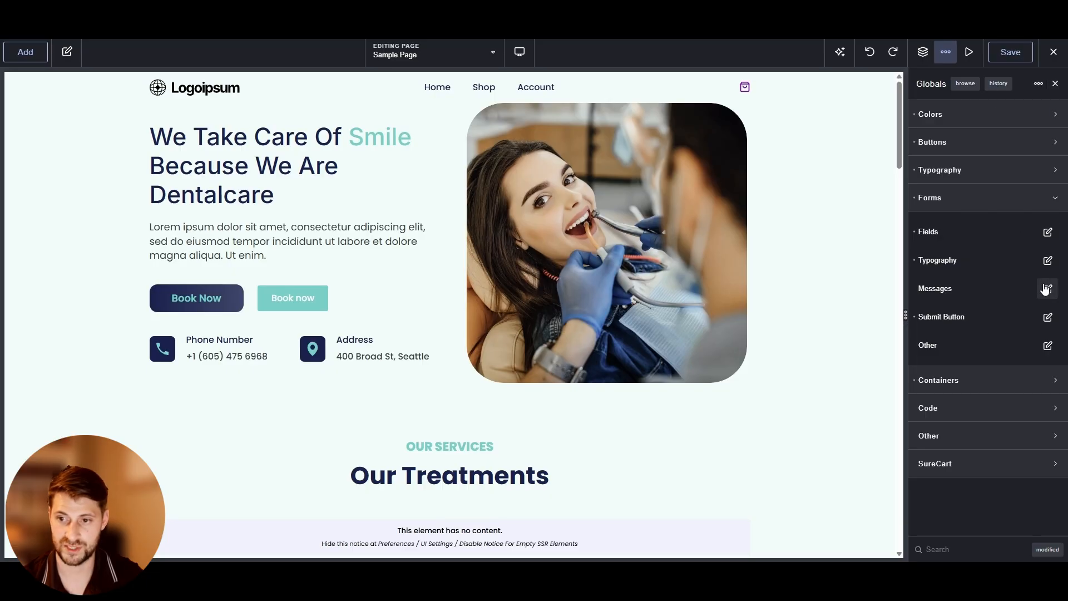
left_click(1047, 261)
left_click(1036, 343)
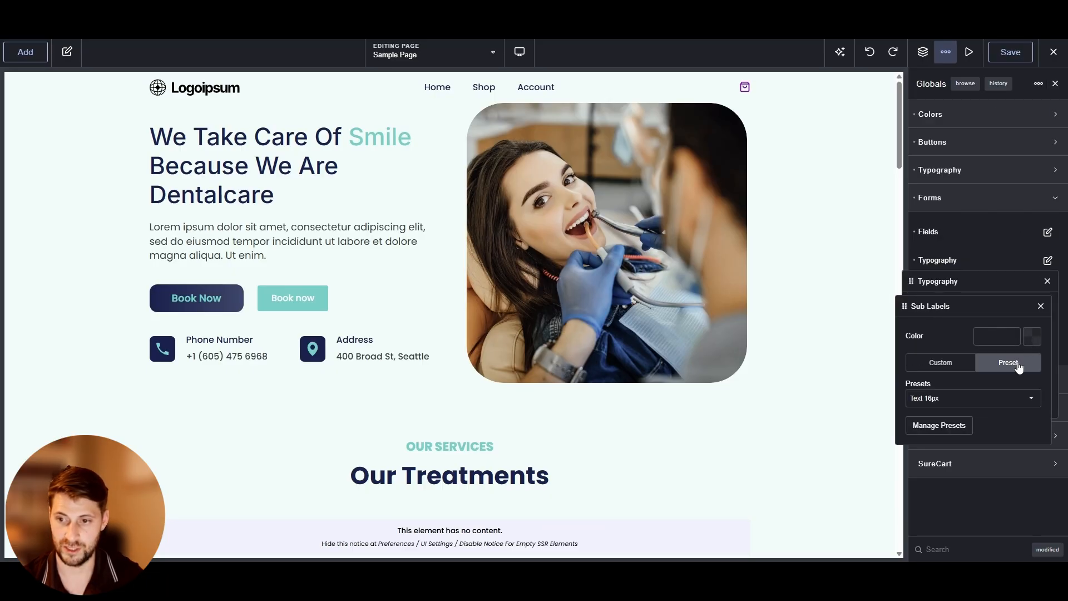
left_click(989, 396)
scroll(957, 333, "down", 2)
left_click(946, 305)
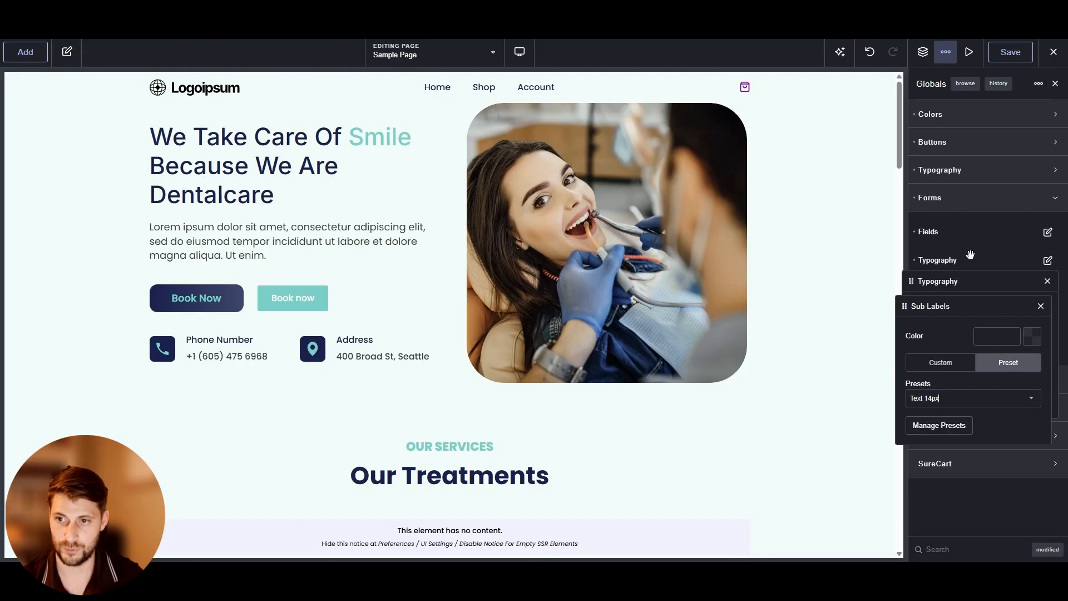
Close the Globals panel and save the changes to the global settings
left_click(1056, 84)
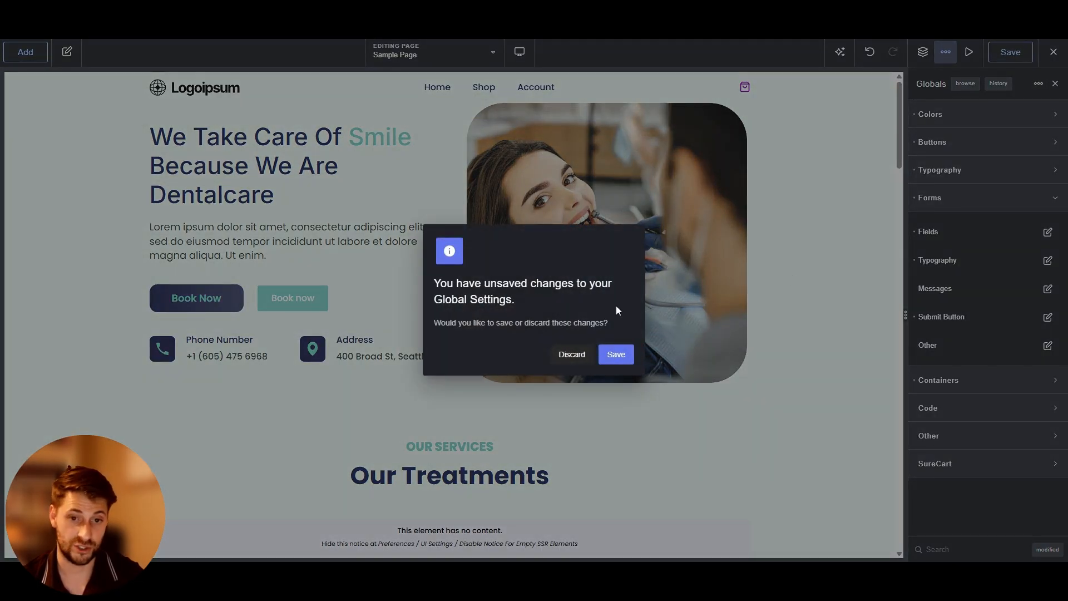
left_click(612, 356)
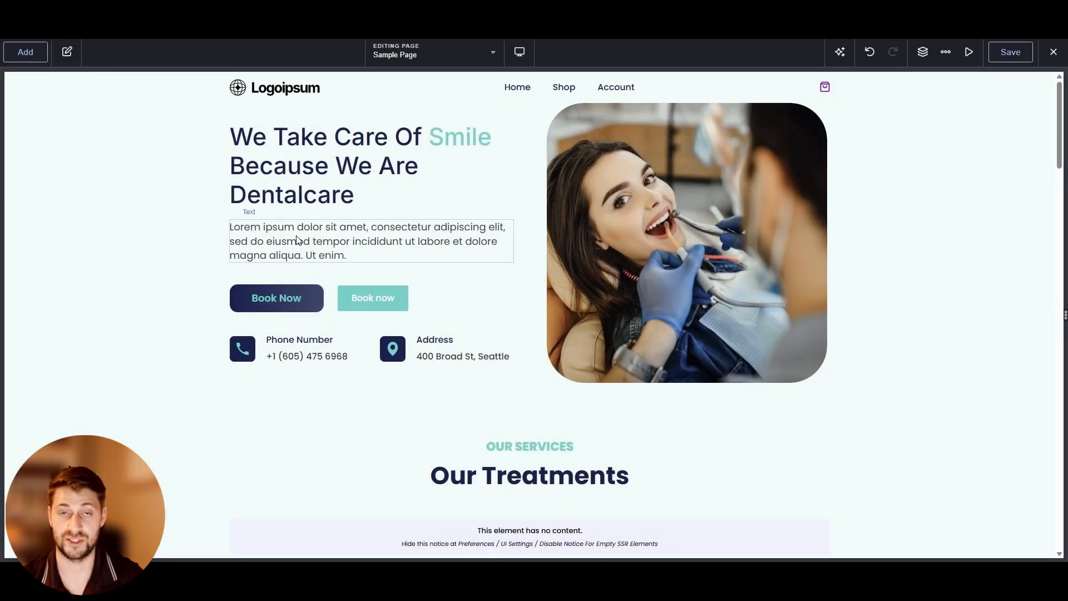